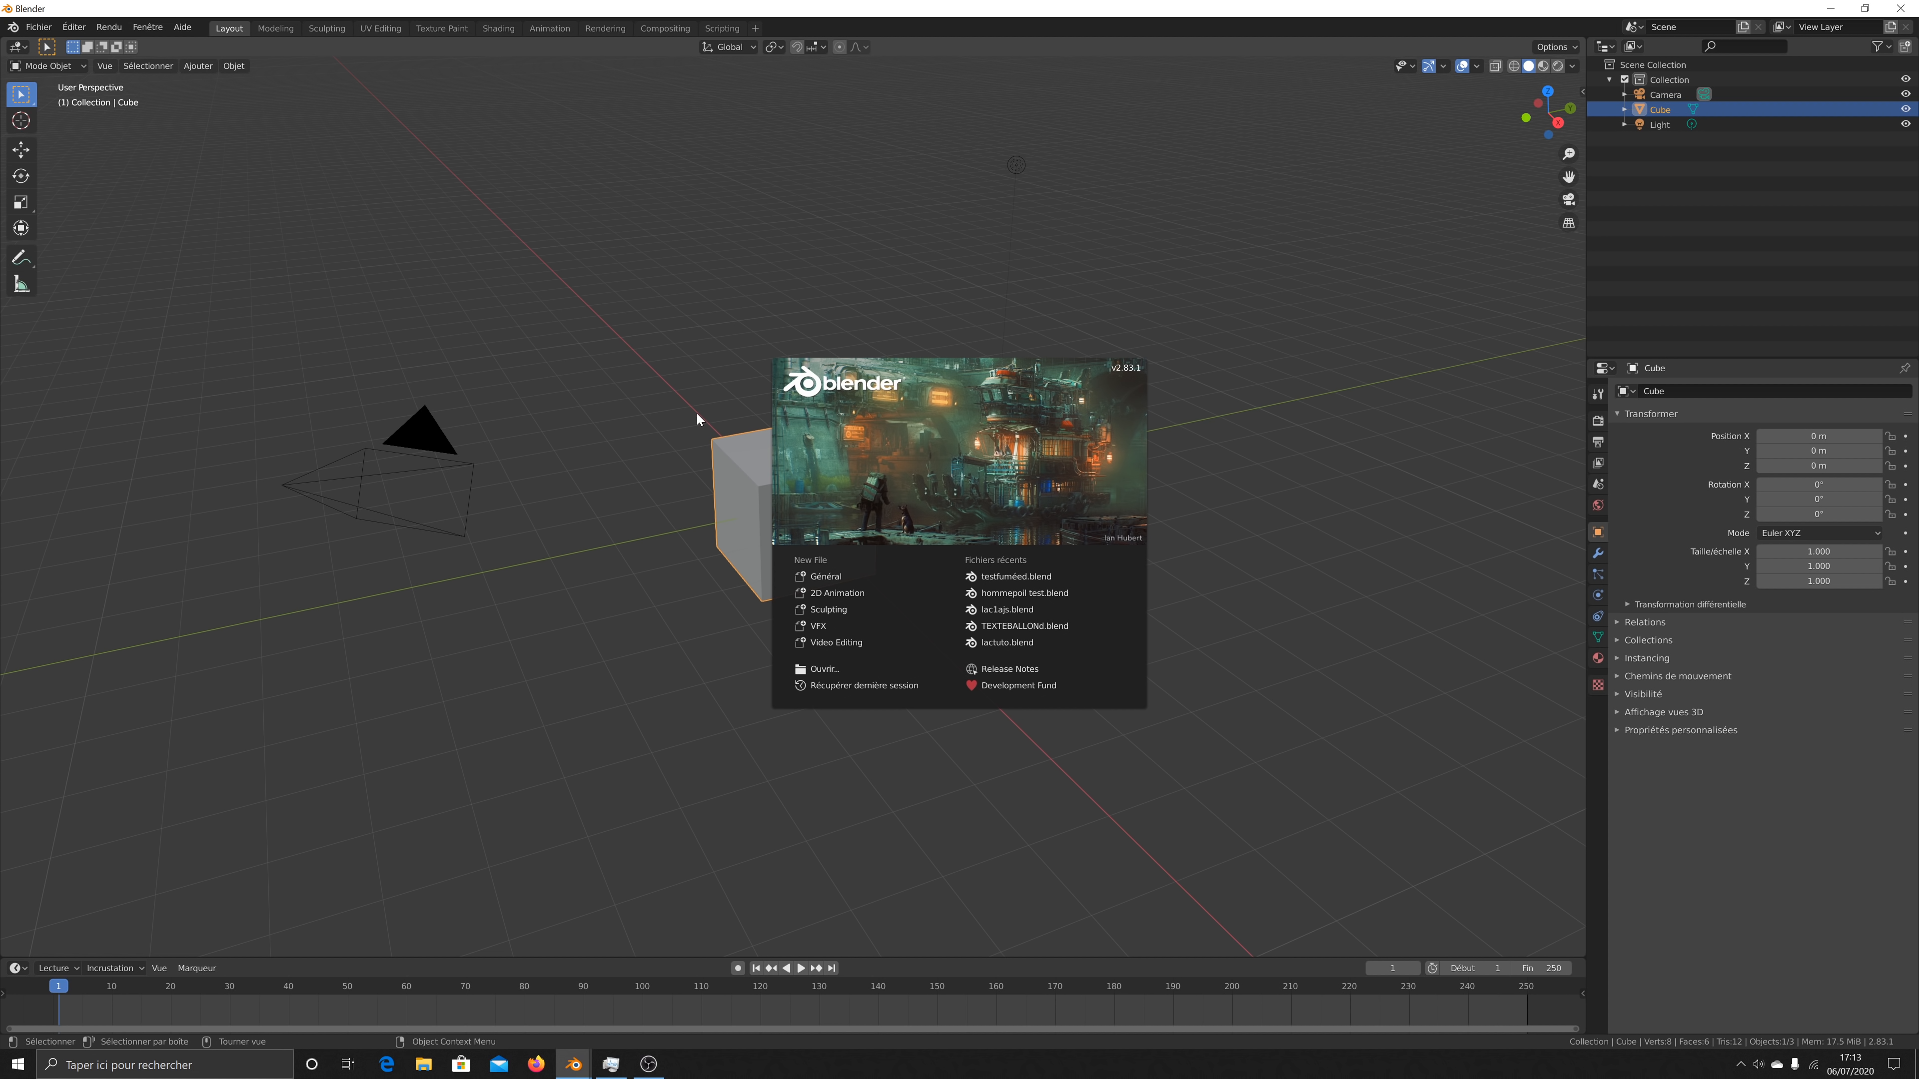
Step: Dismiss the splash screen and apply the quick smoke effect (Fumée vite fait) to the default cube
click(643, 401)
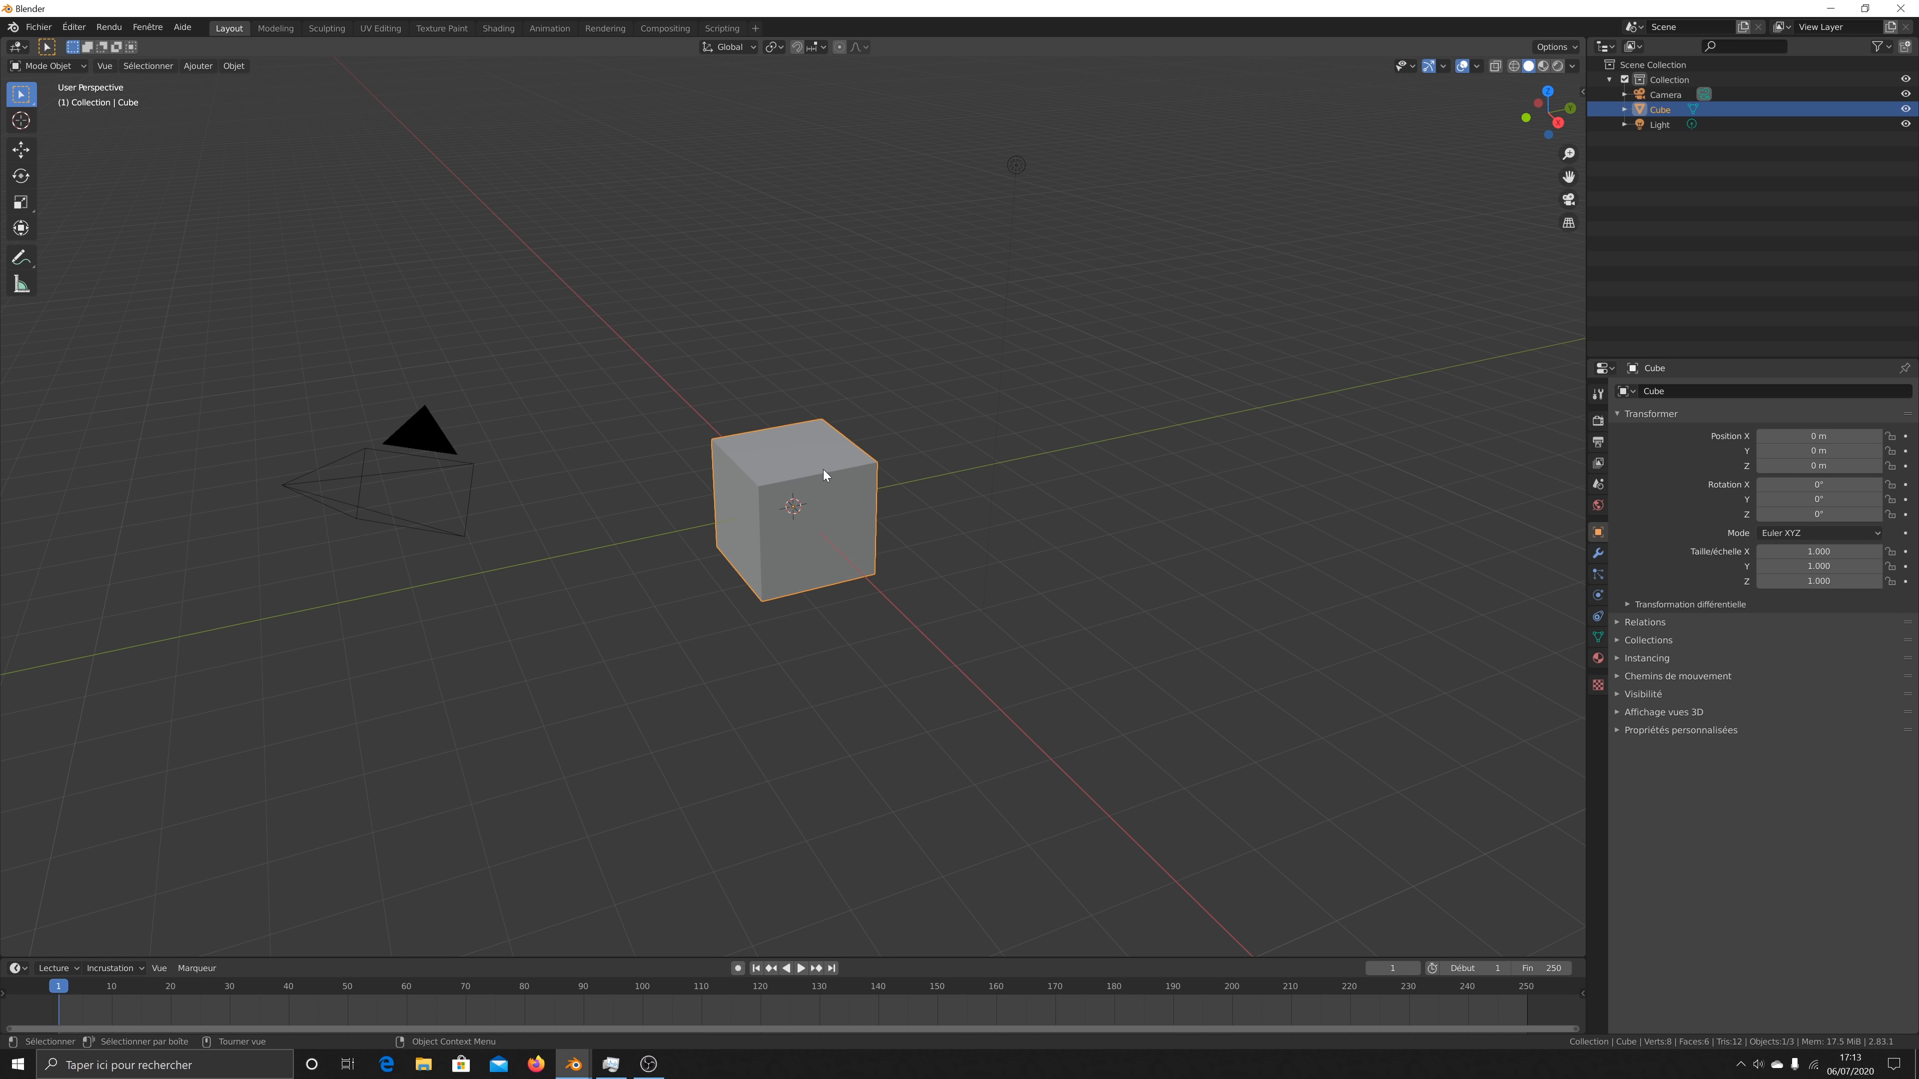
drag(1547, 113, 1533, 113)
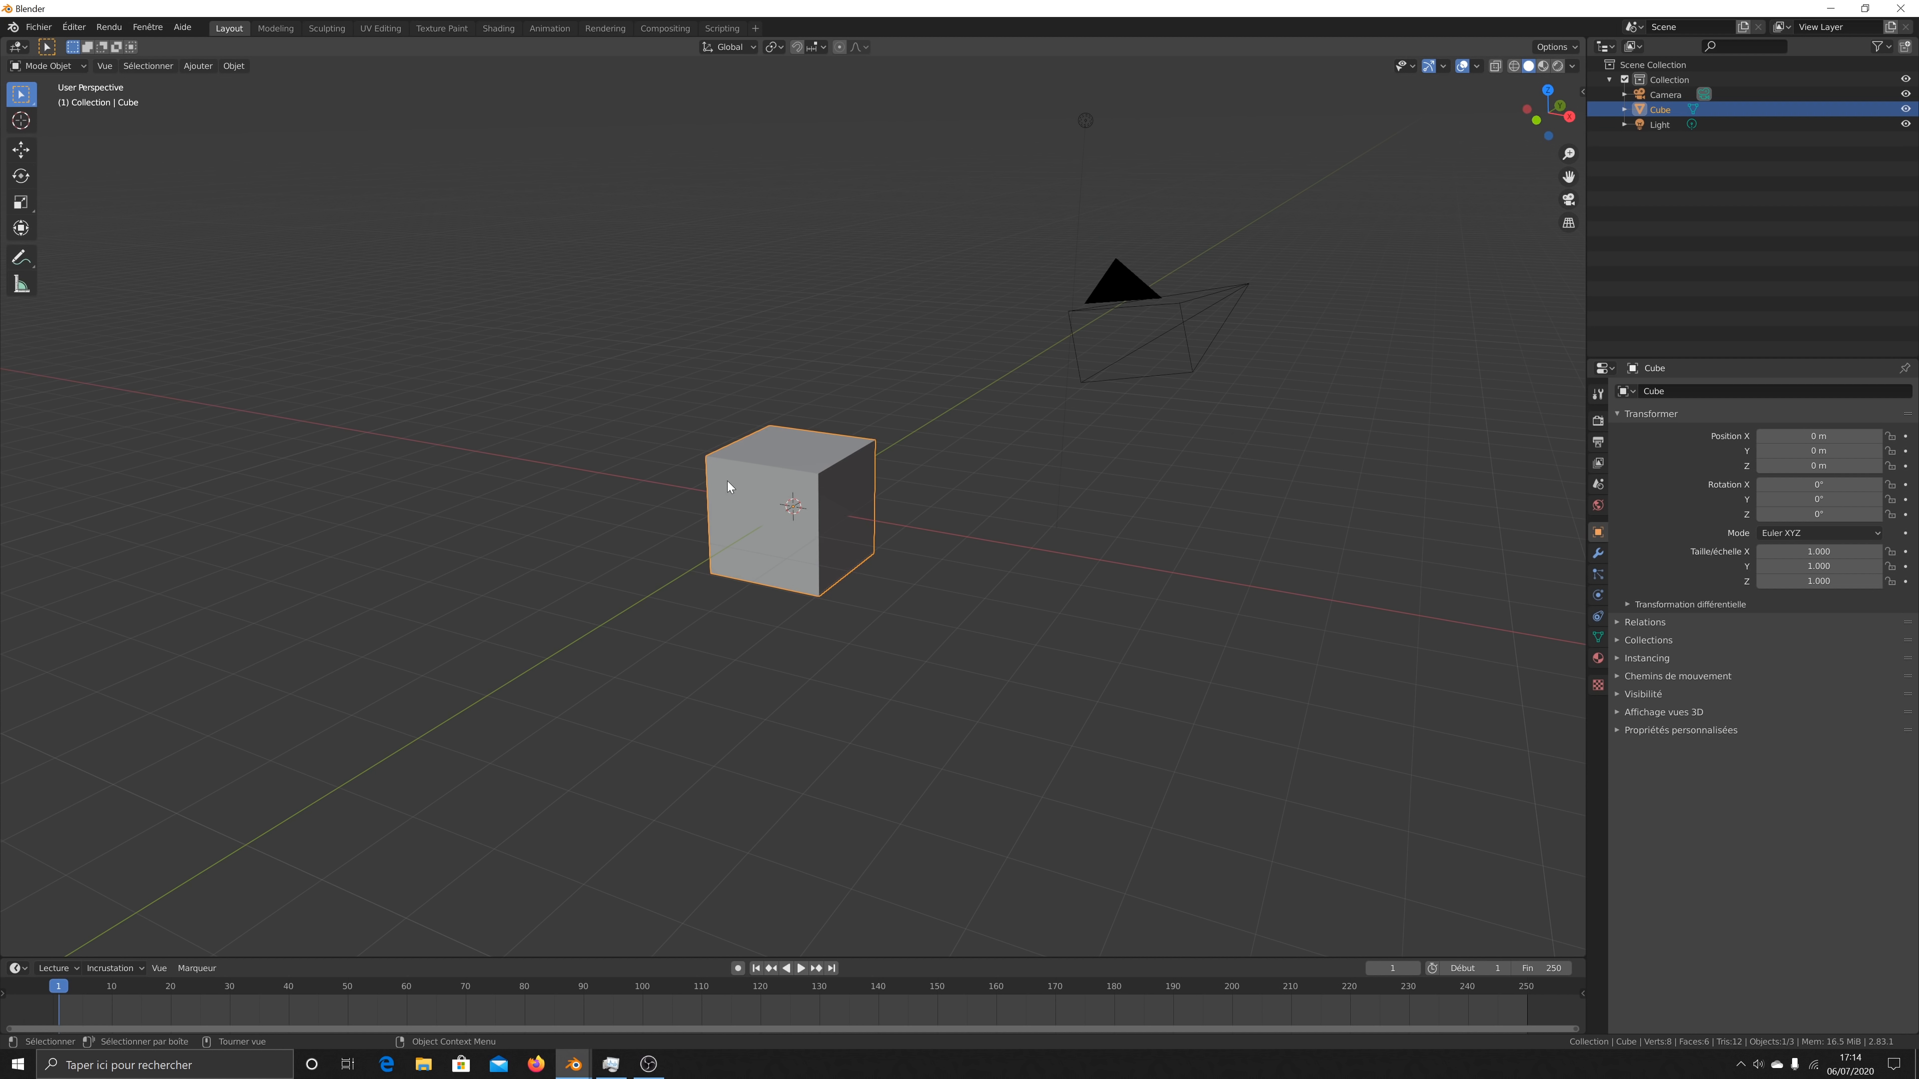
drag(1545, 110, 1533, 113)
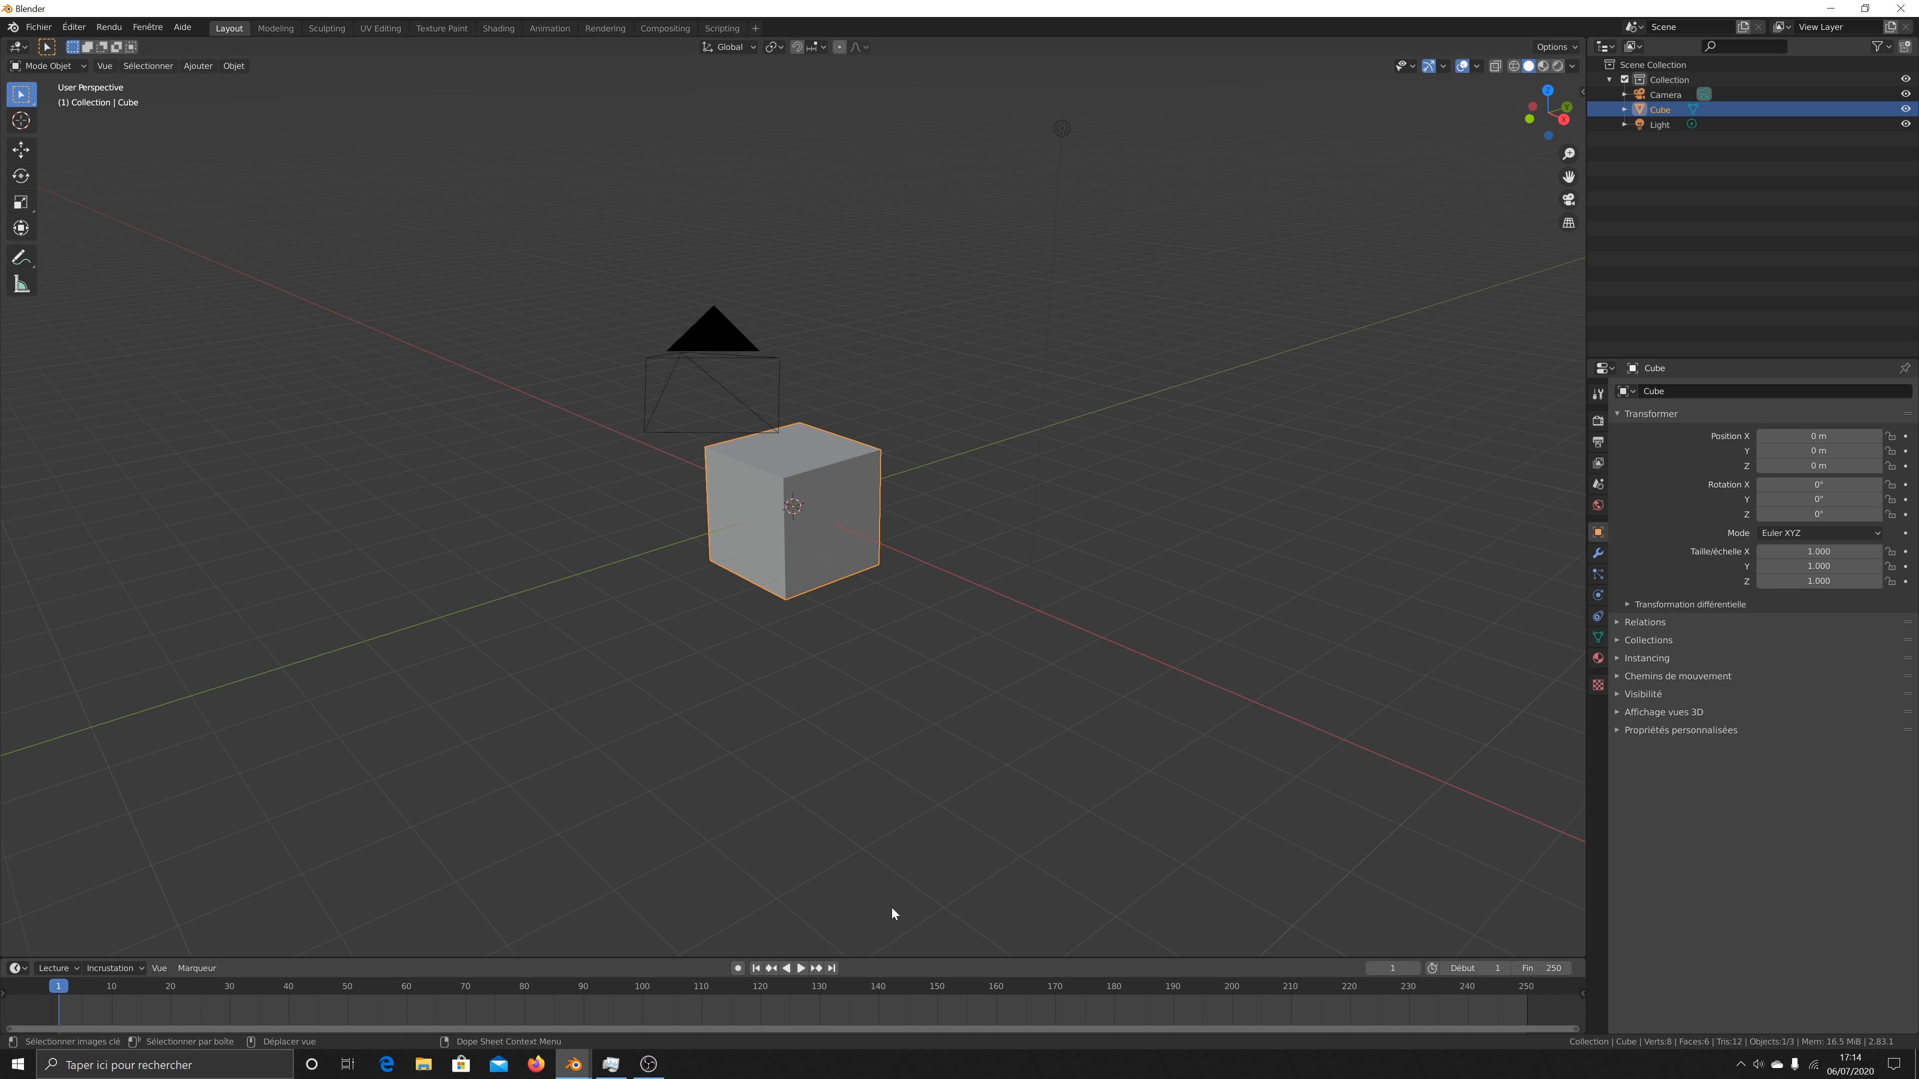
click(199, 66)
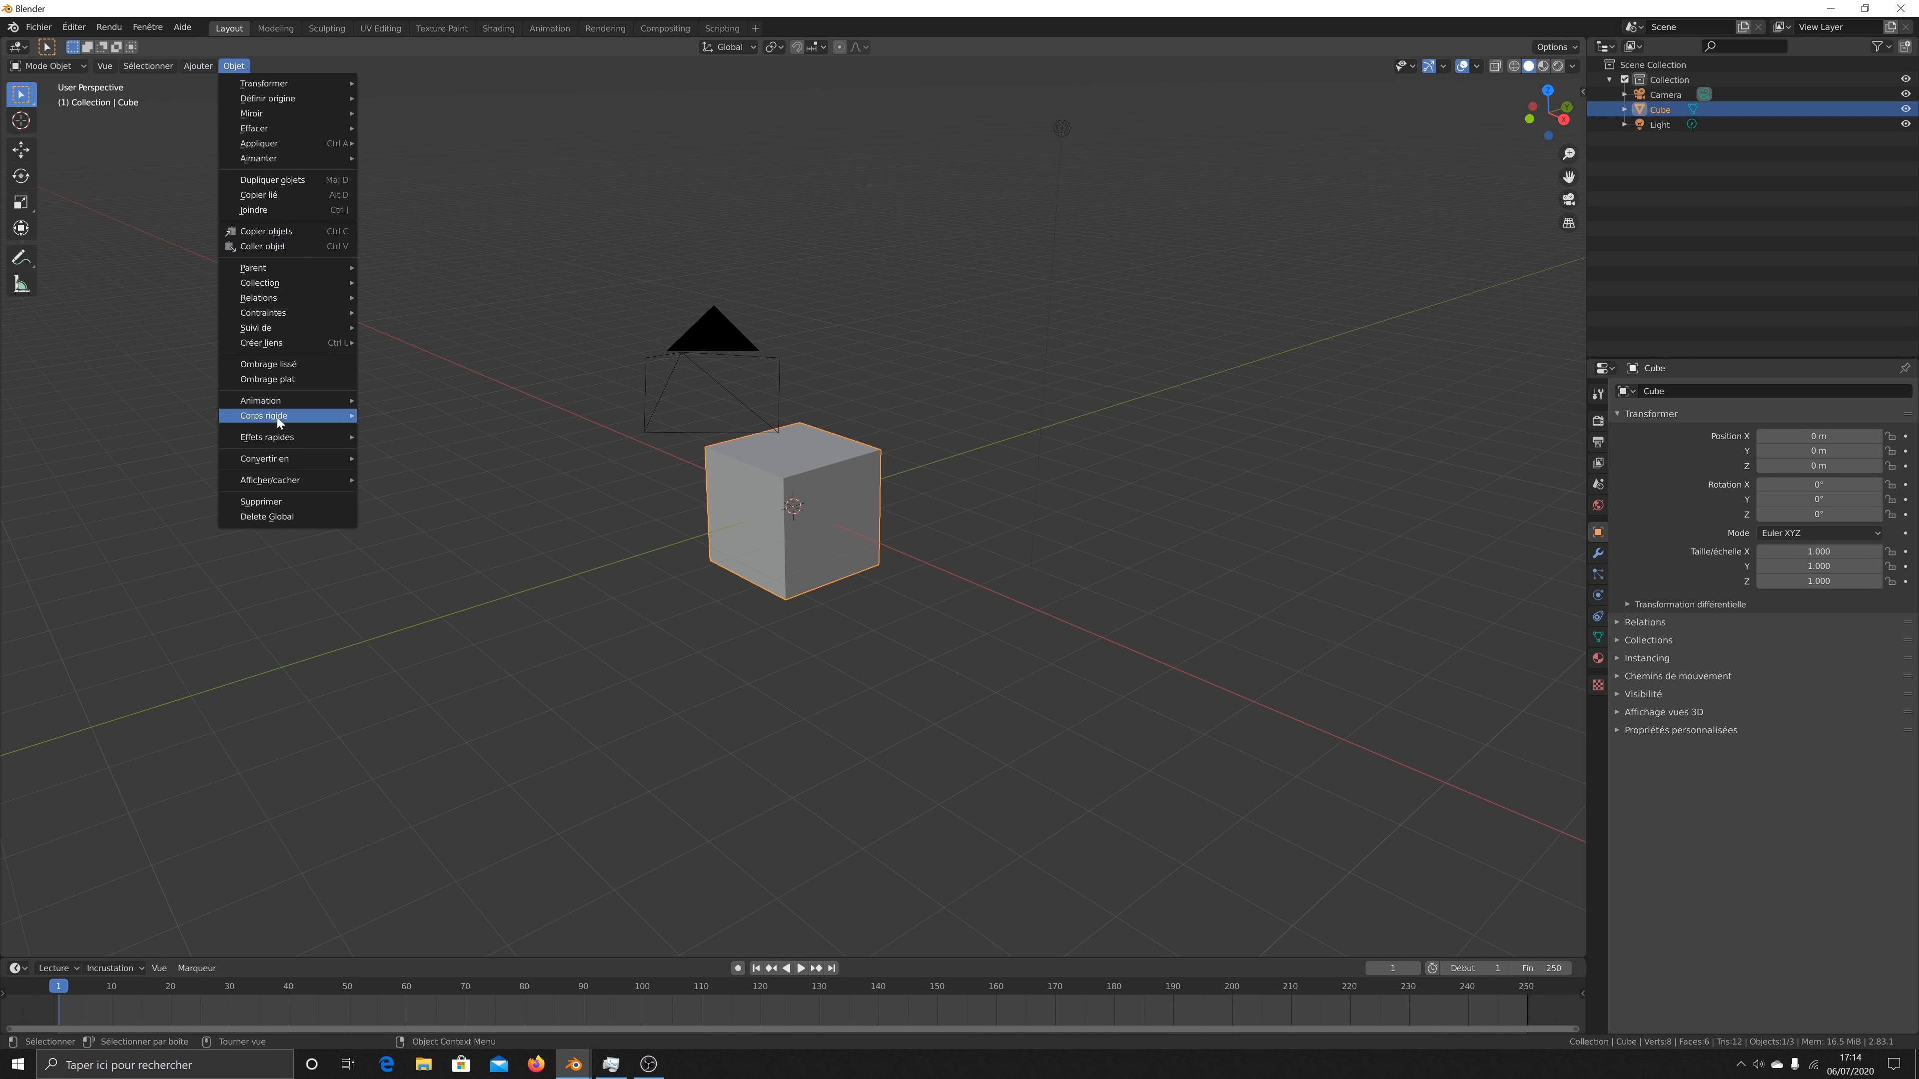
mouse_move(278, 439)
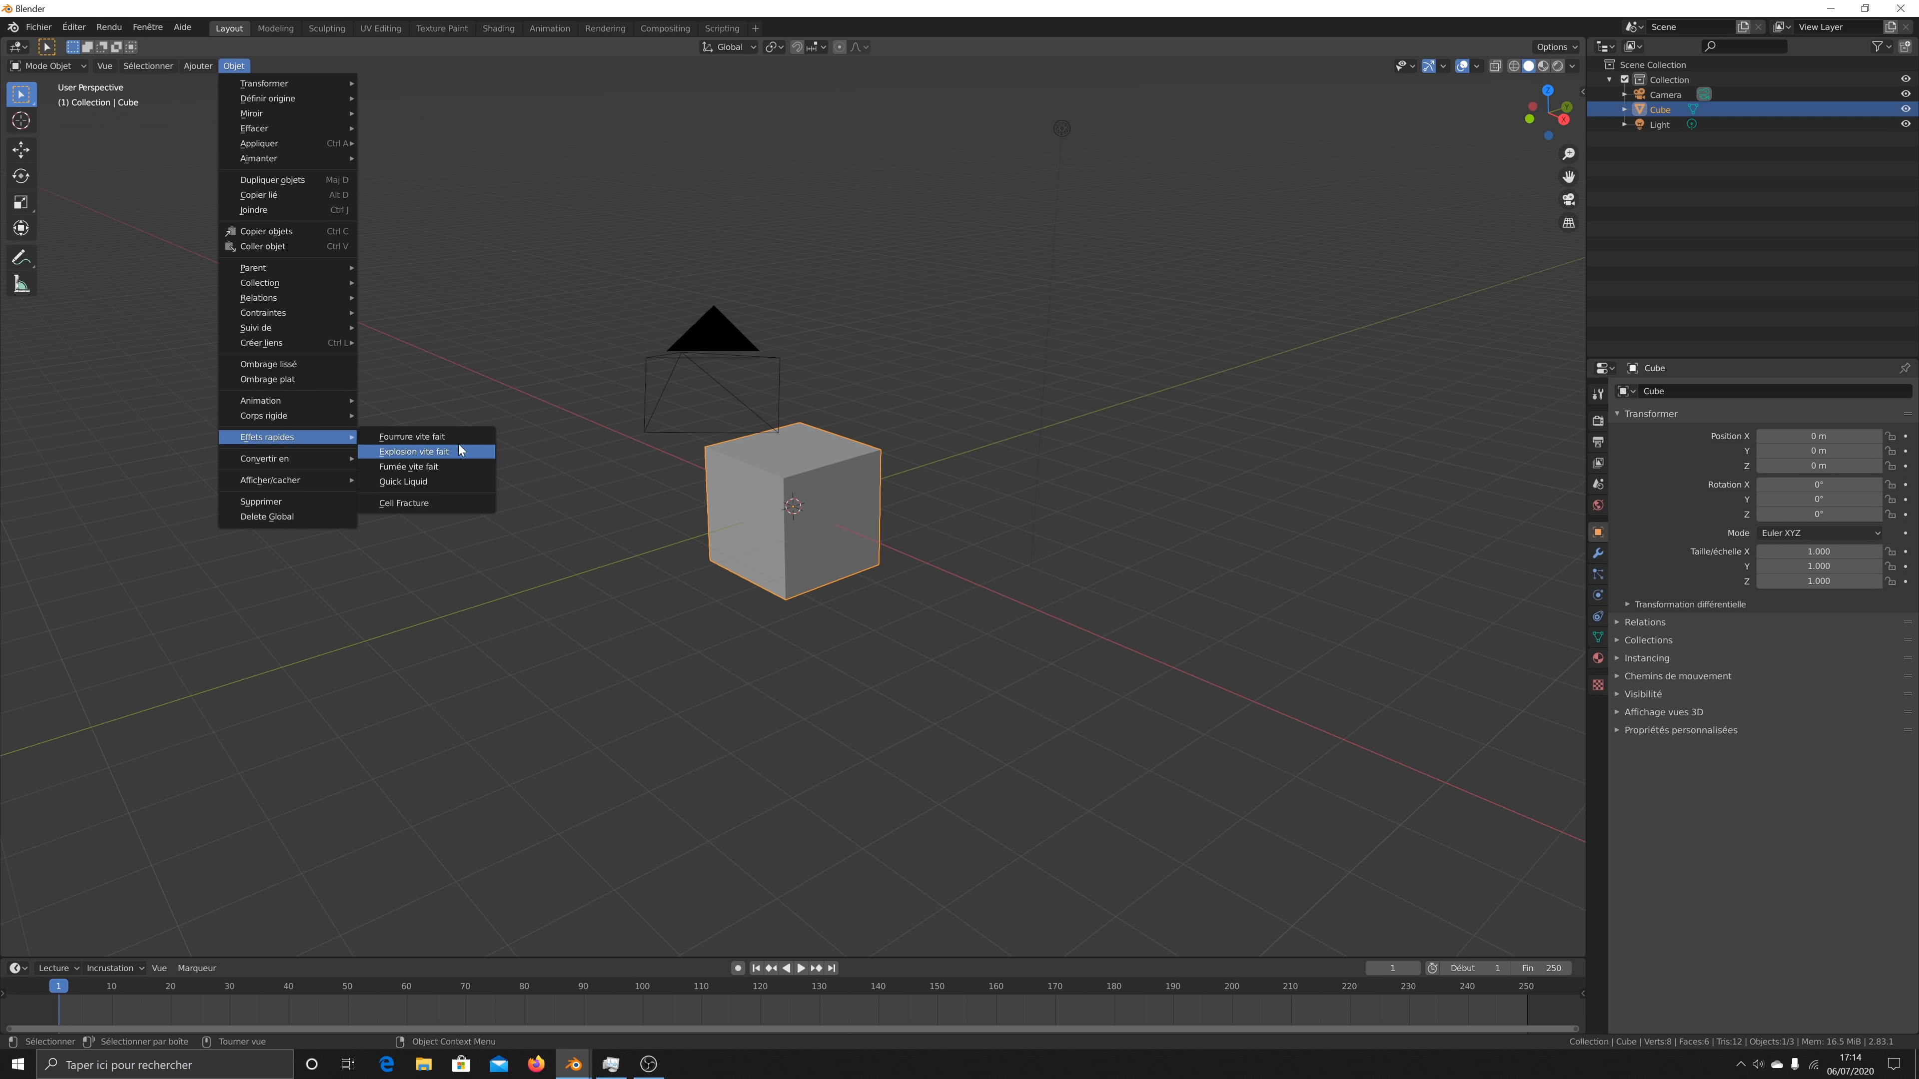
click(456, 467)
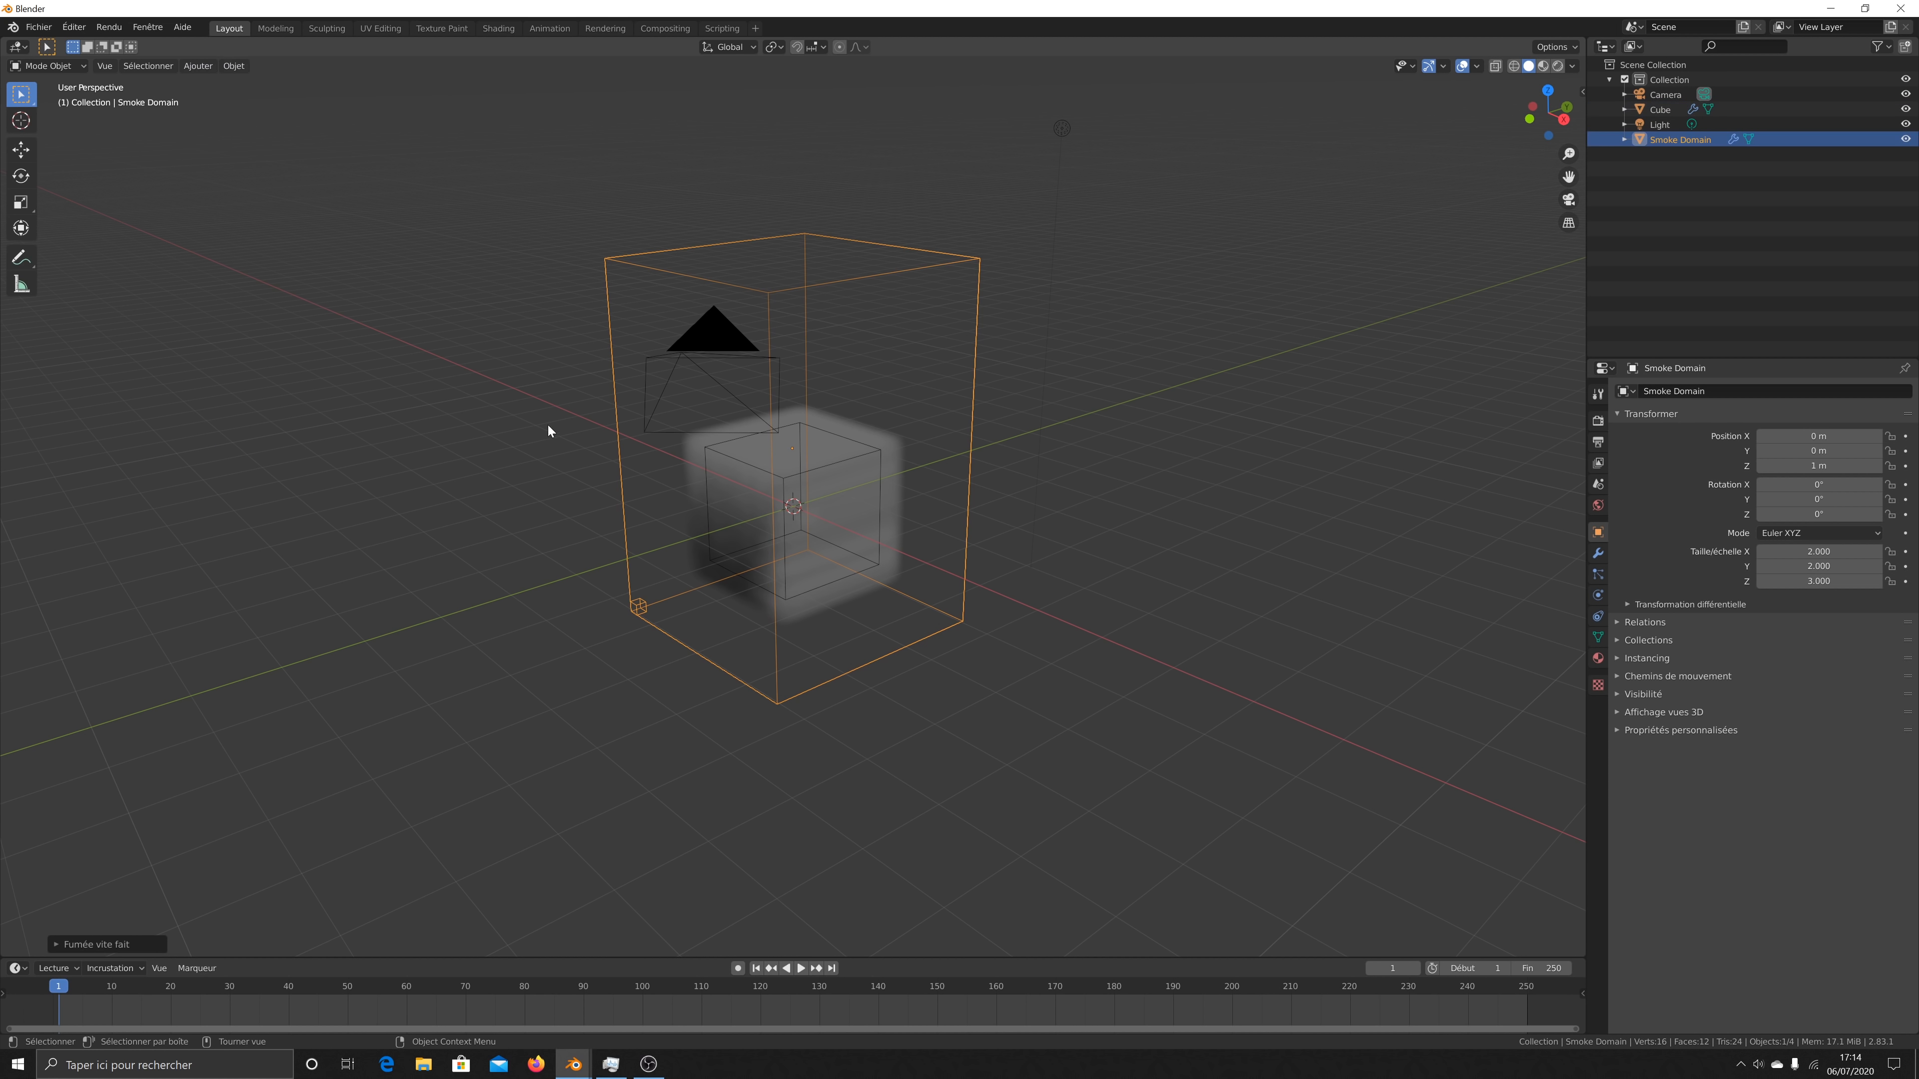
Step: Enlarge the smoke domain uniformly to an X and Y scale of about 2.78, and stretch it along Z to a scale of about 7.02
drag(1531, 137, 1497, 141)
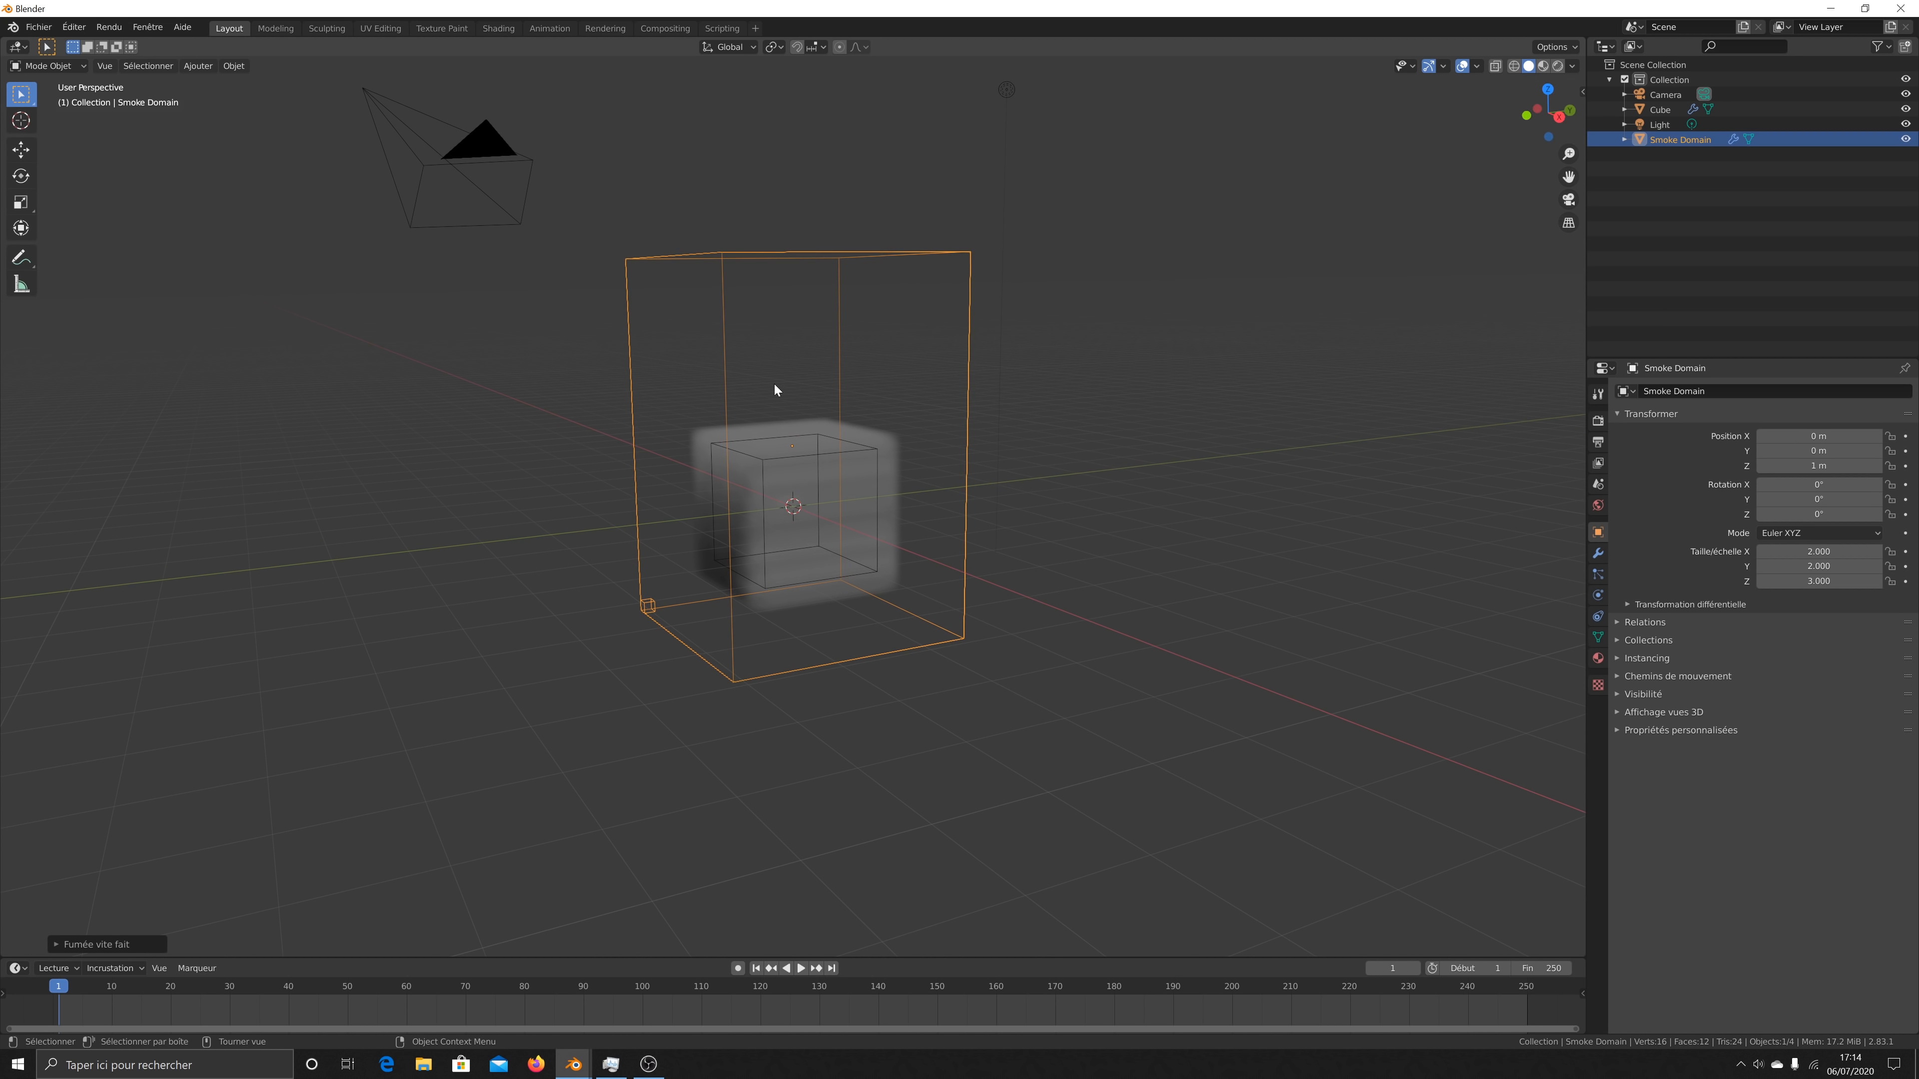
key(s)
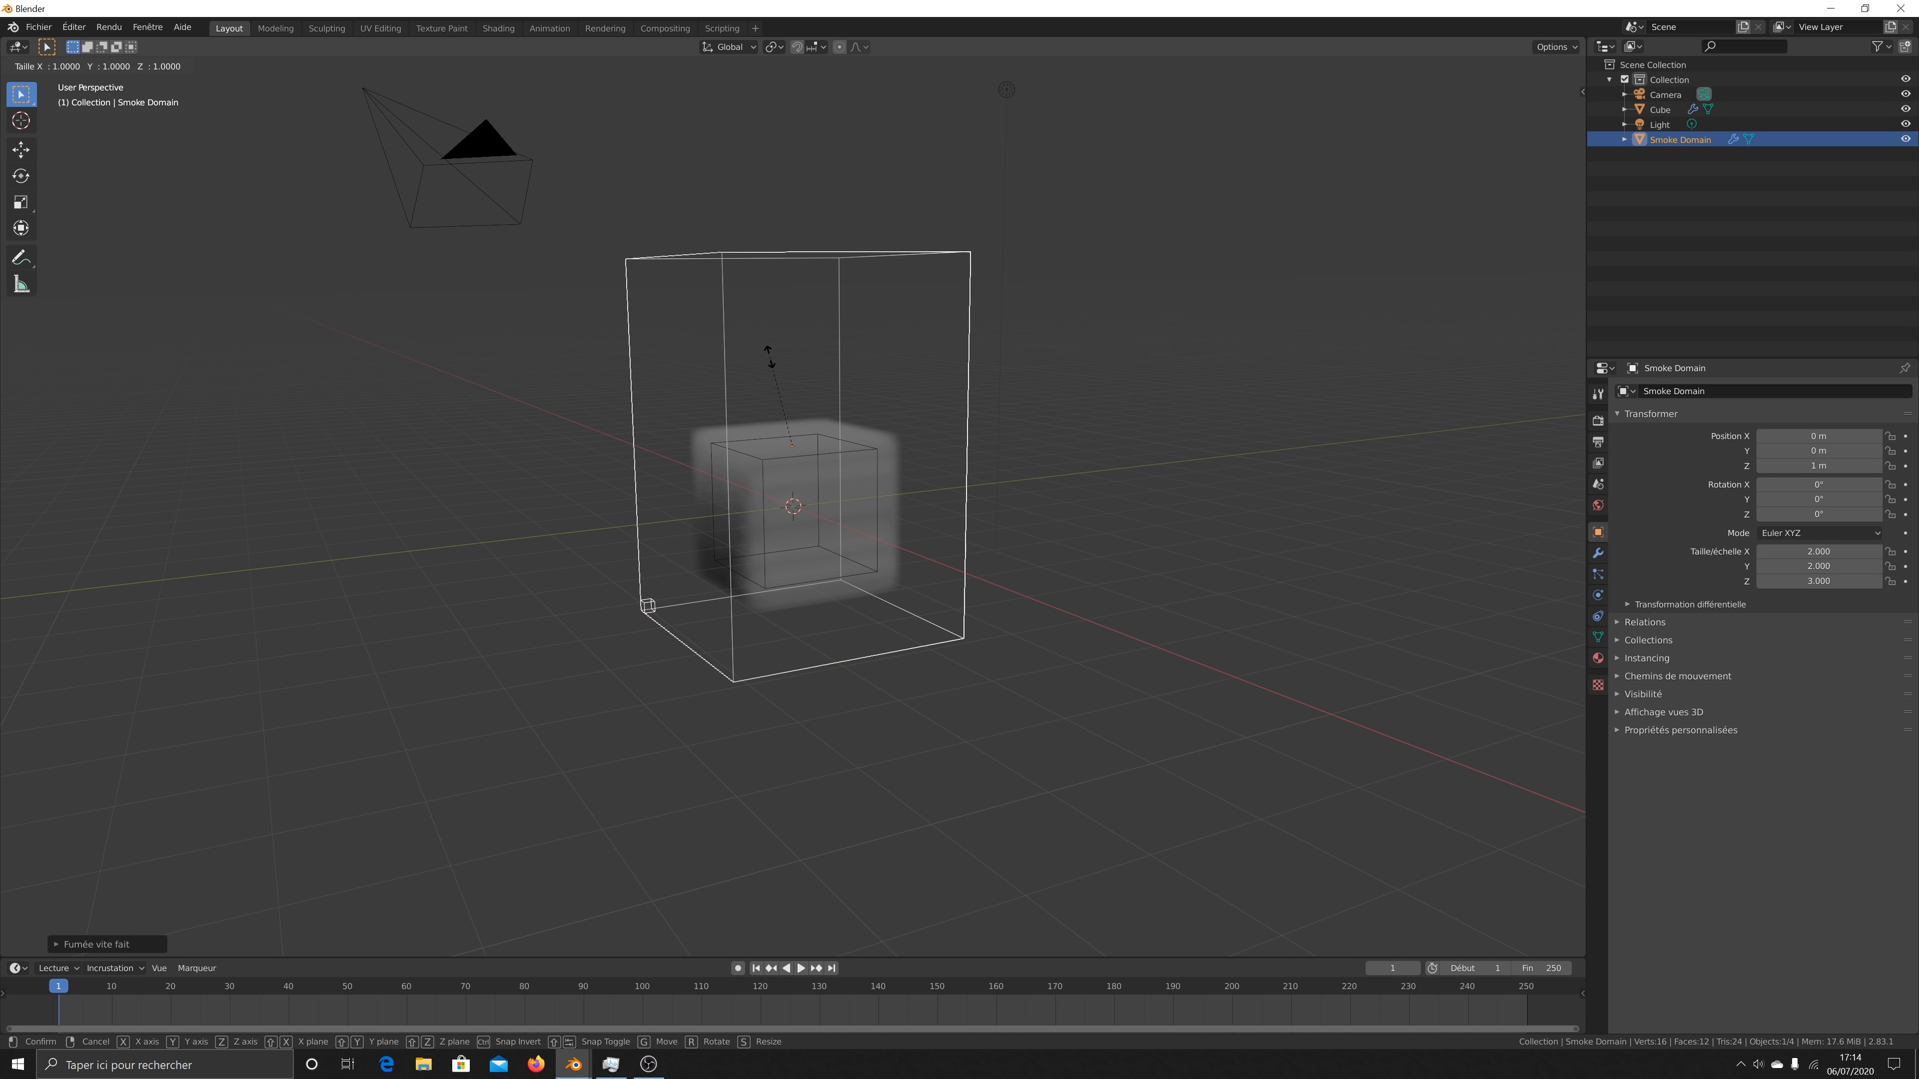
click(713, 348)
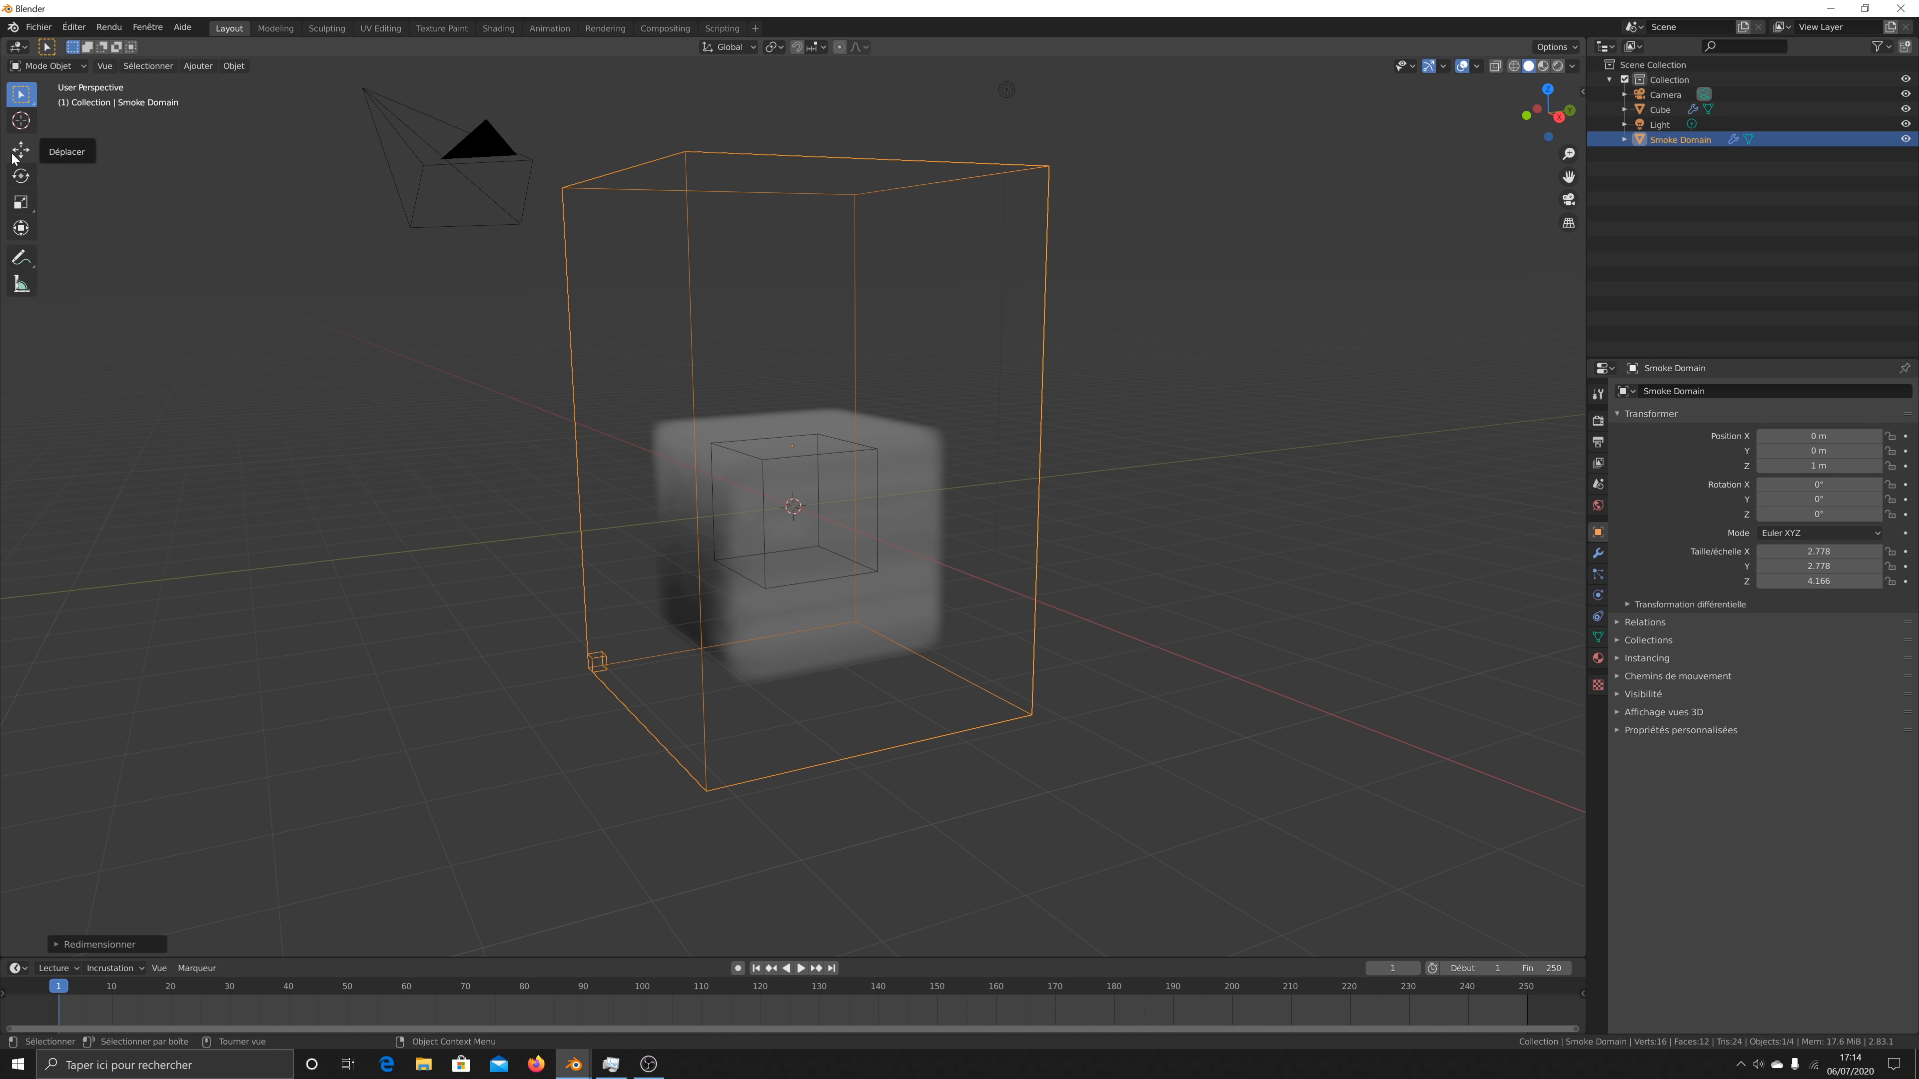
click(21, 207)
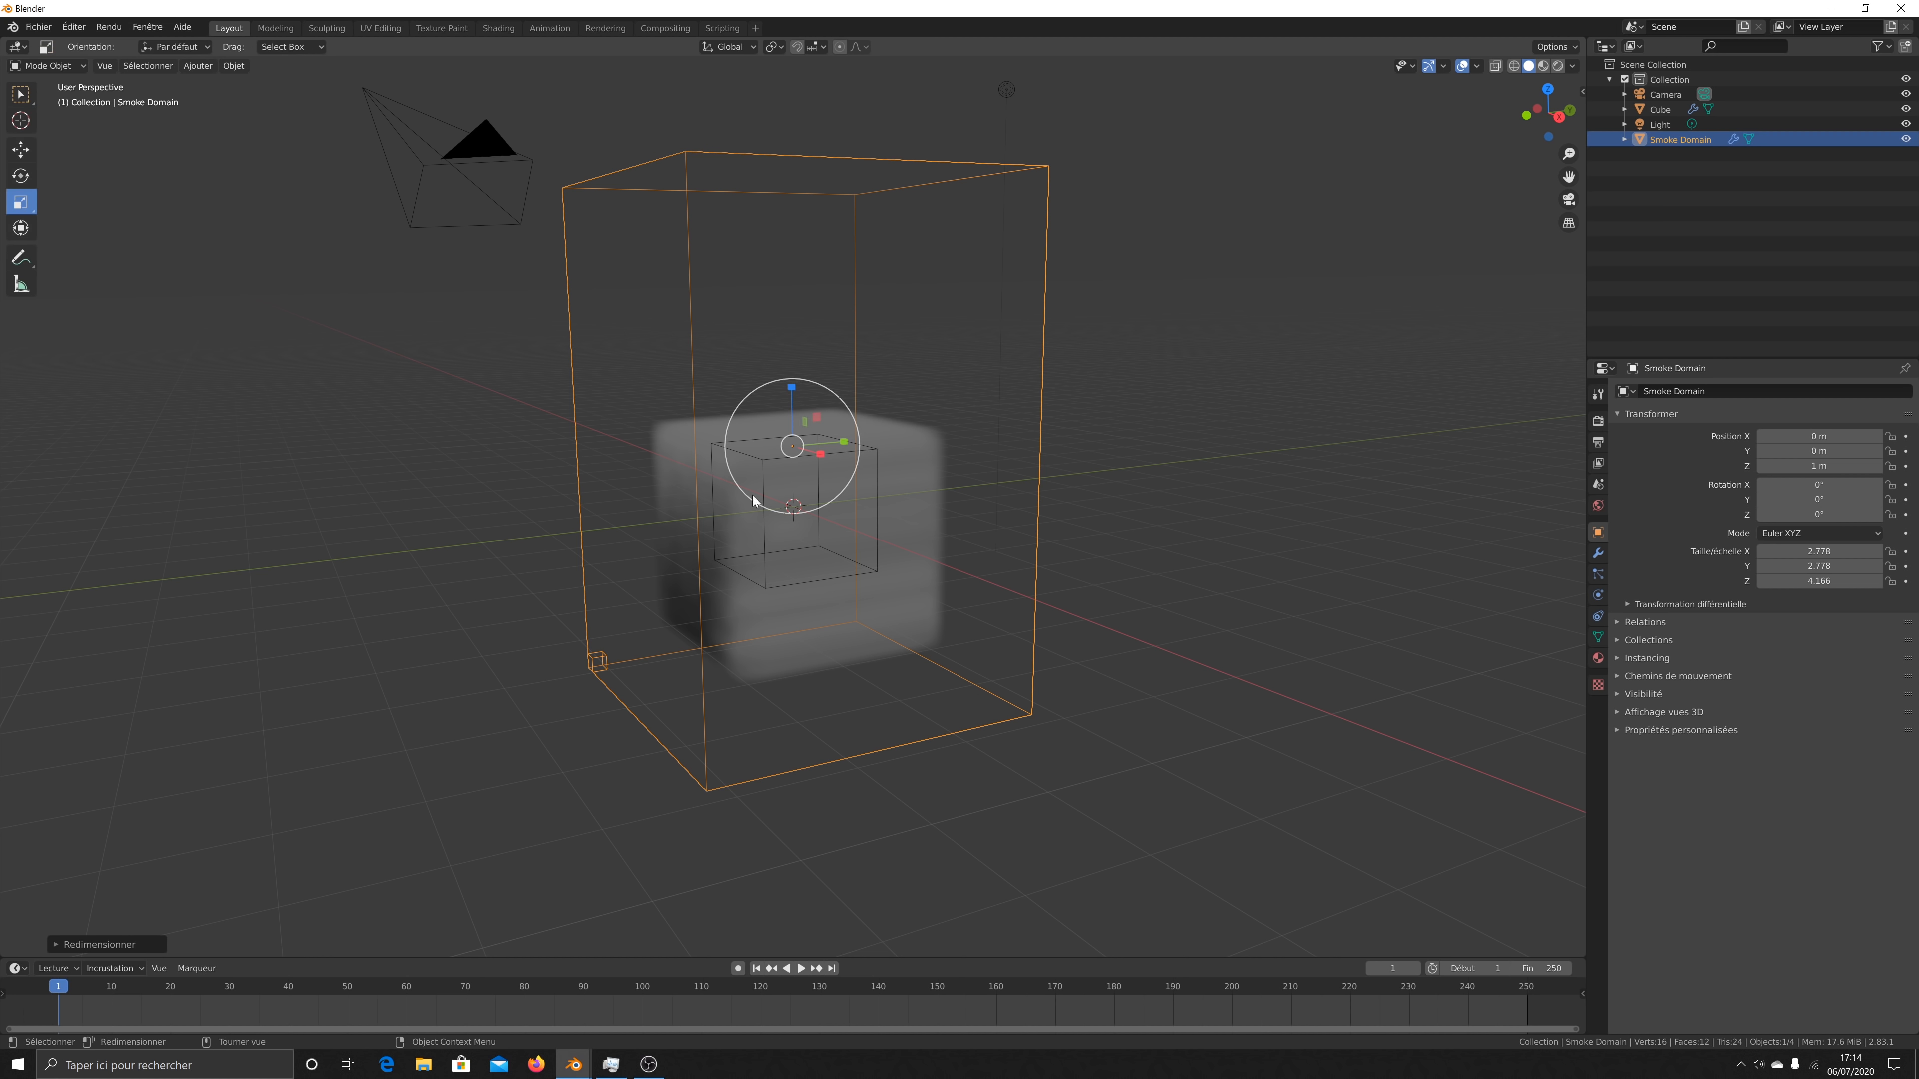
drag(796, 396, 794, 322)
scroll(703, 381, down, 1)
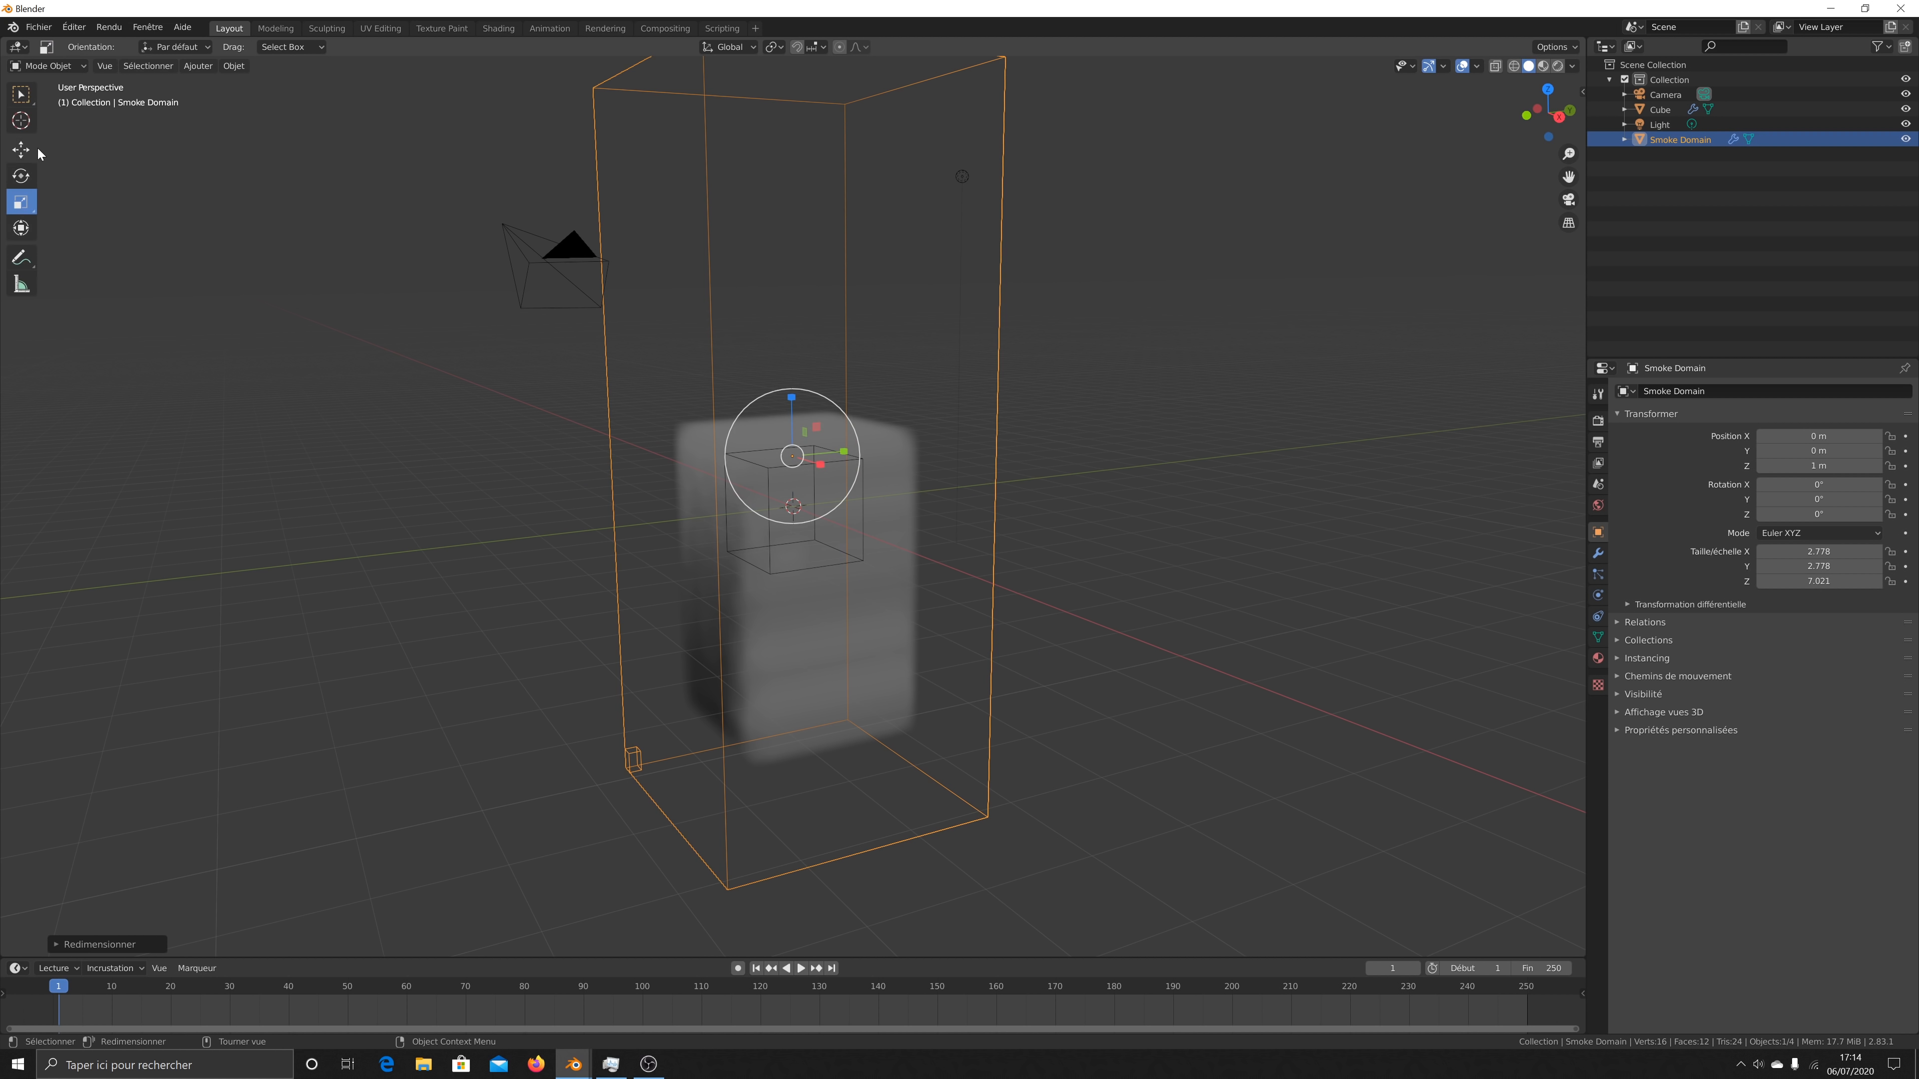
Step: Raise the smoke domain along the Z axis to a position of about 5.04 m
click(21, 149)
drag(790, 396, 802, 134)
scroll(992, 290, down, 2)
scroll(992, 285, down, 1)
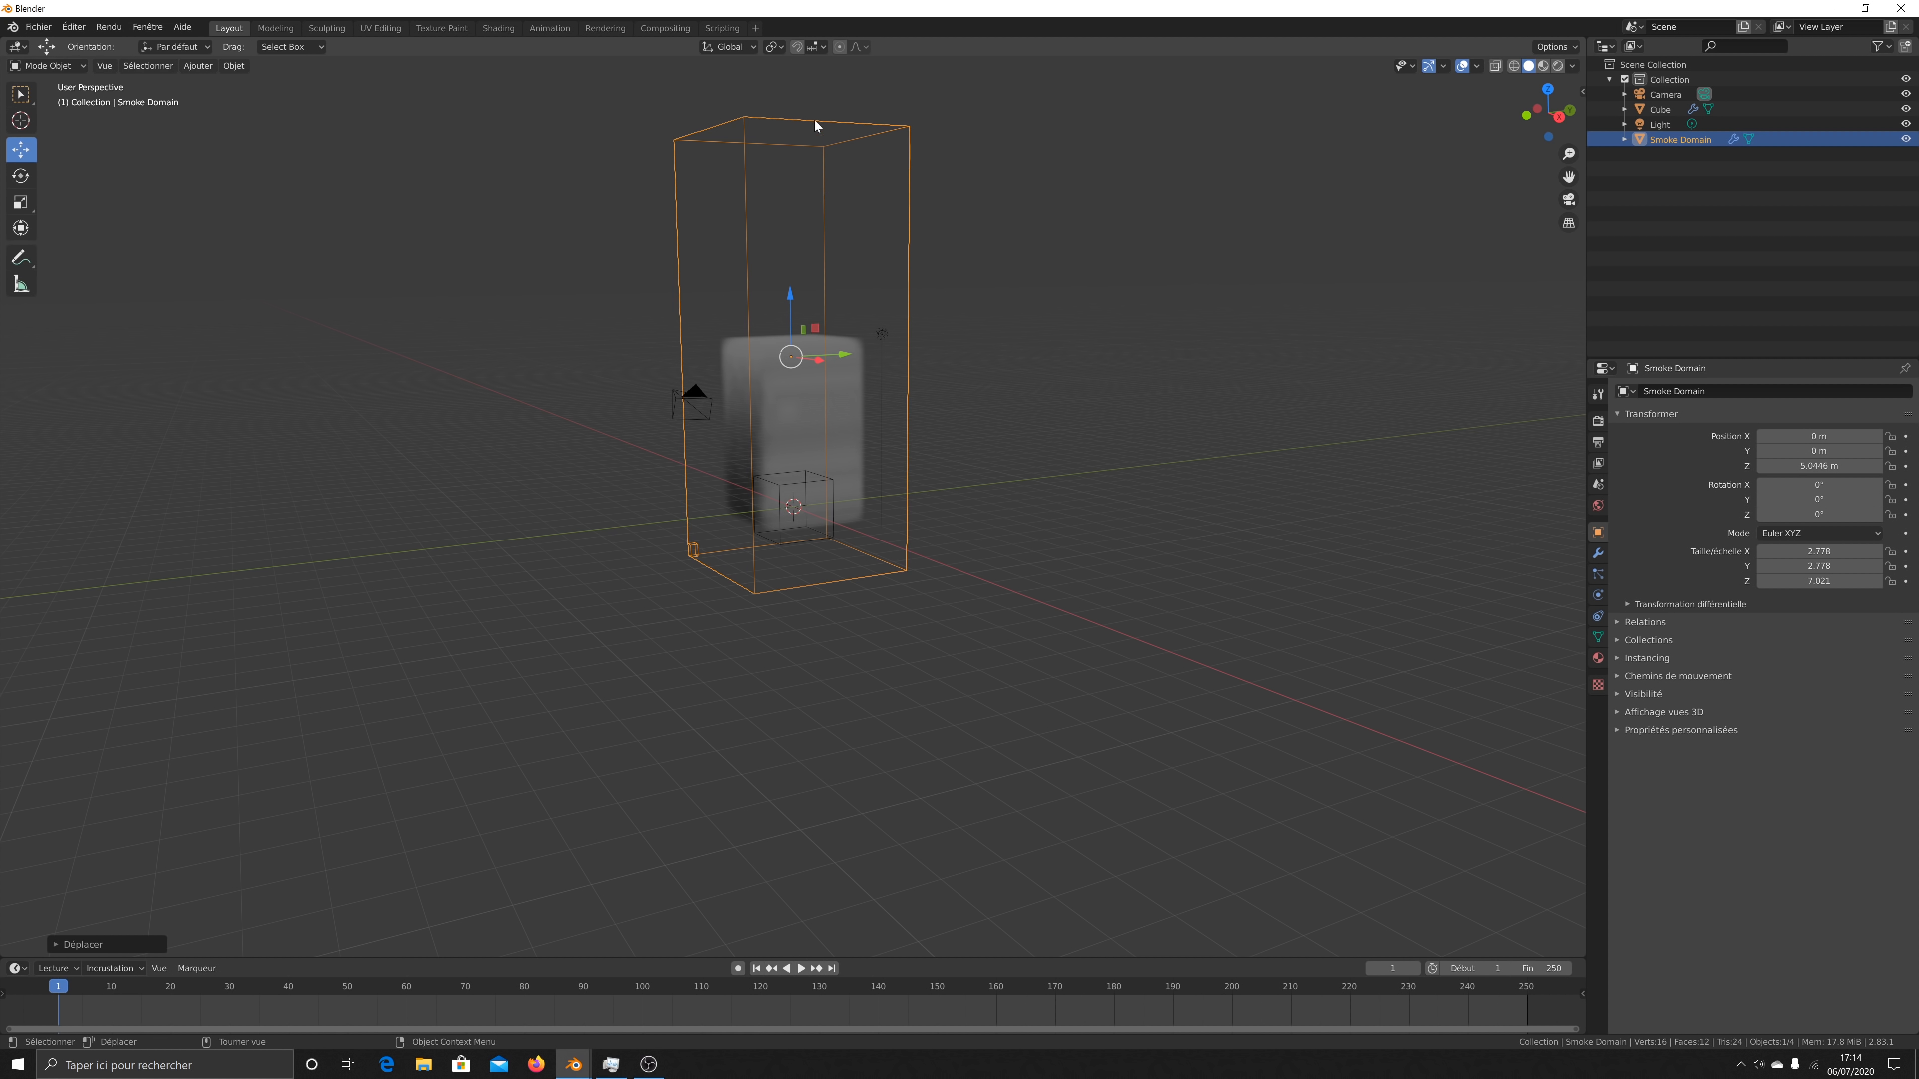
Step: Shrink the smoke domain uniformly to a scale of about 2.33 × 2.33 × 5.9 and lower it to about 3.83 m on Z
key(s)
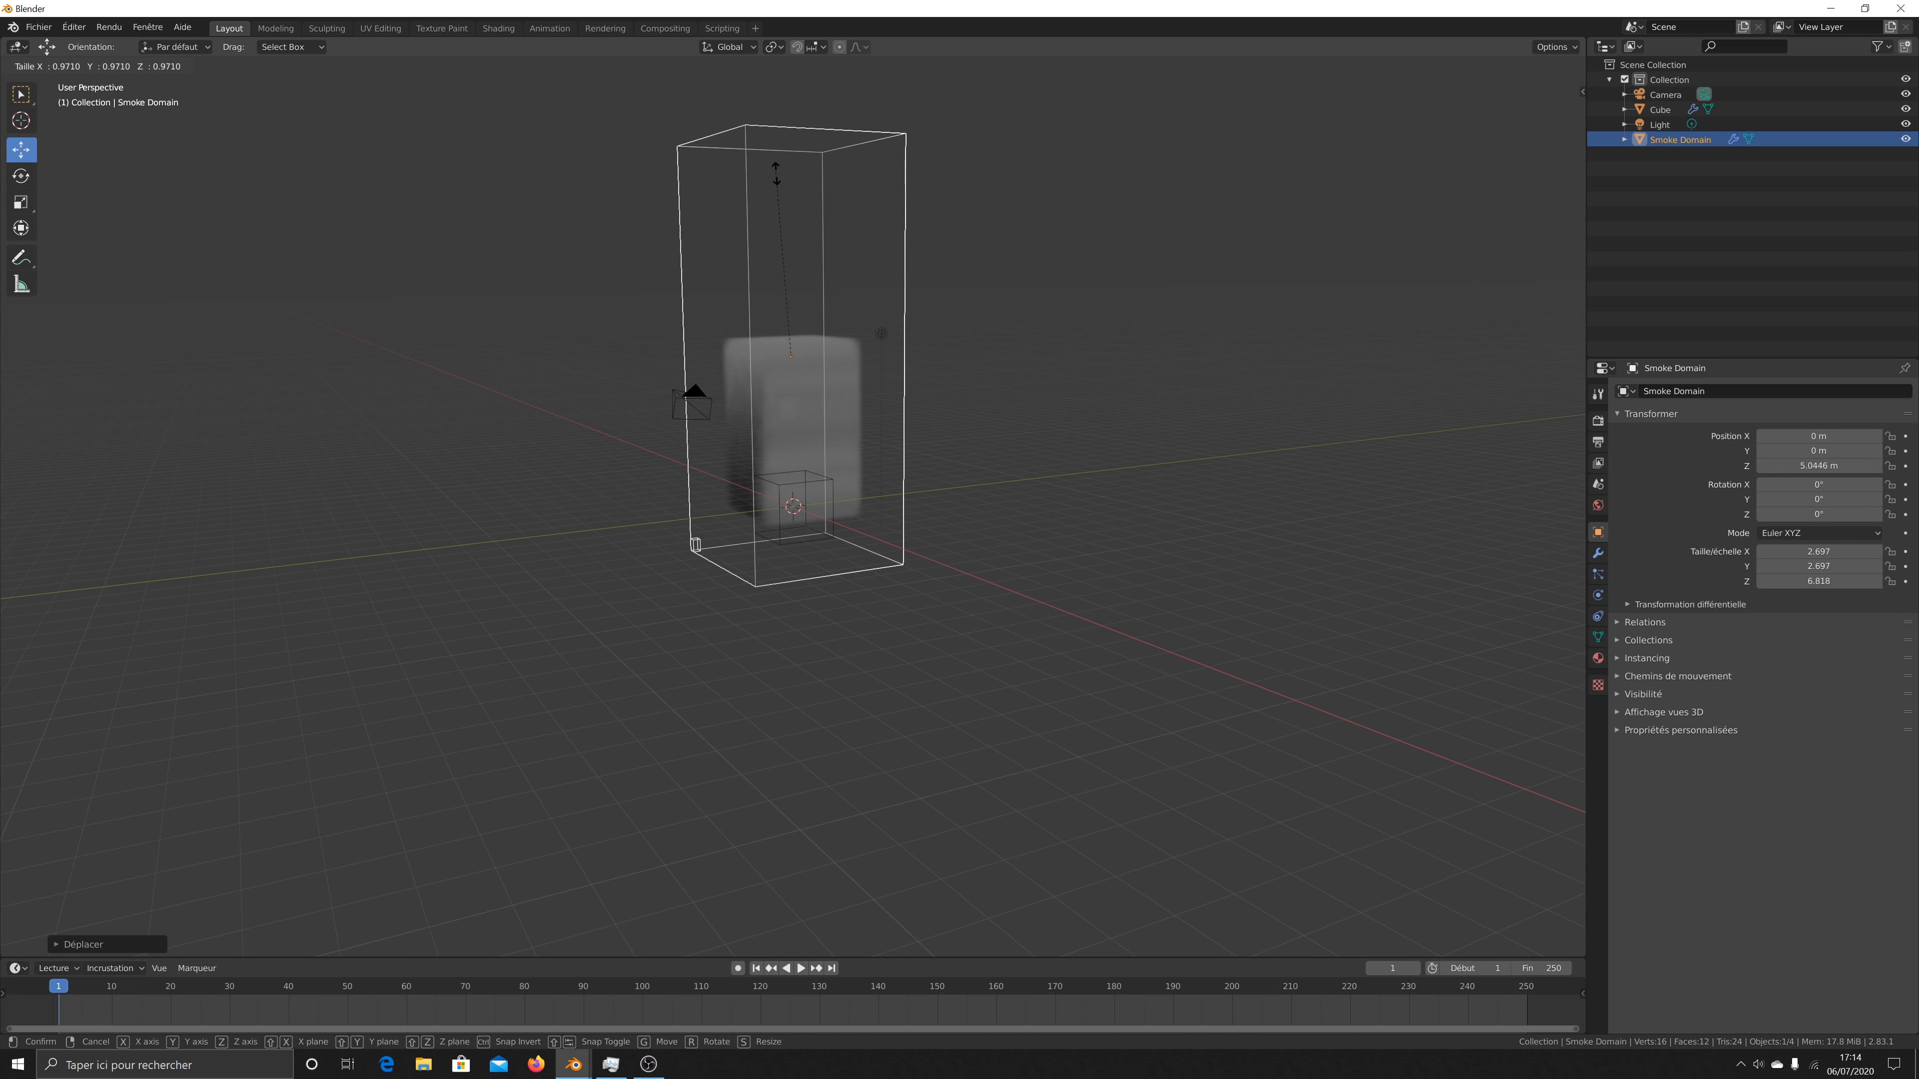
click(777, 198)
drag(787, 295, 790, 334)
mouse_move(1539, 109)
mouse_down()
mouse_move(1556, 111)
mouse_move(1512, 111)
mouse_move(1560, 110)
mouse_up()
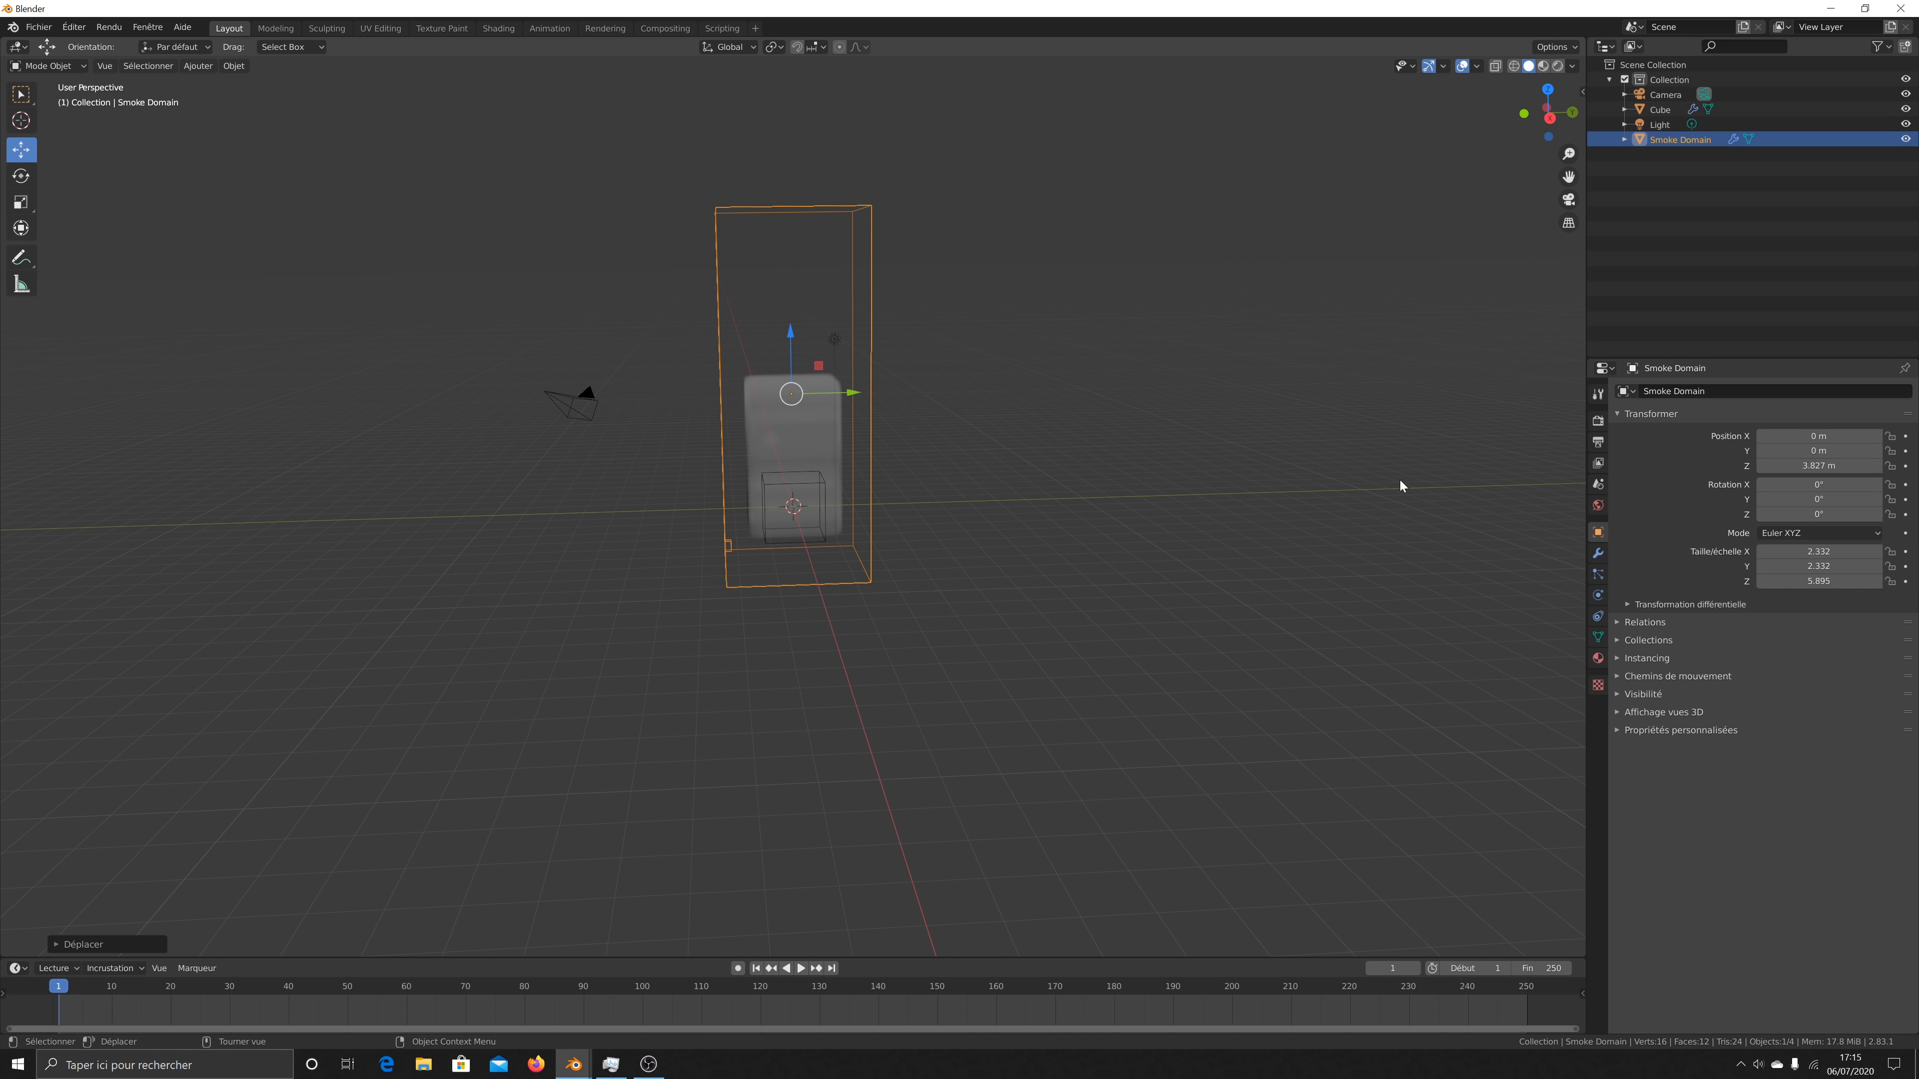
Step: Enable the adaptive domain (Domaine adaptatif) in the smoke domain's fluid physics settings
click(1597, 597)
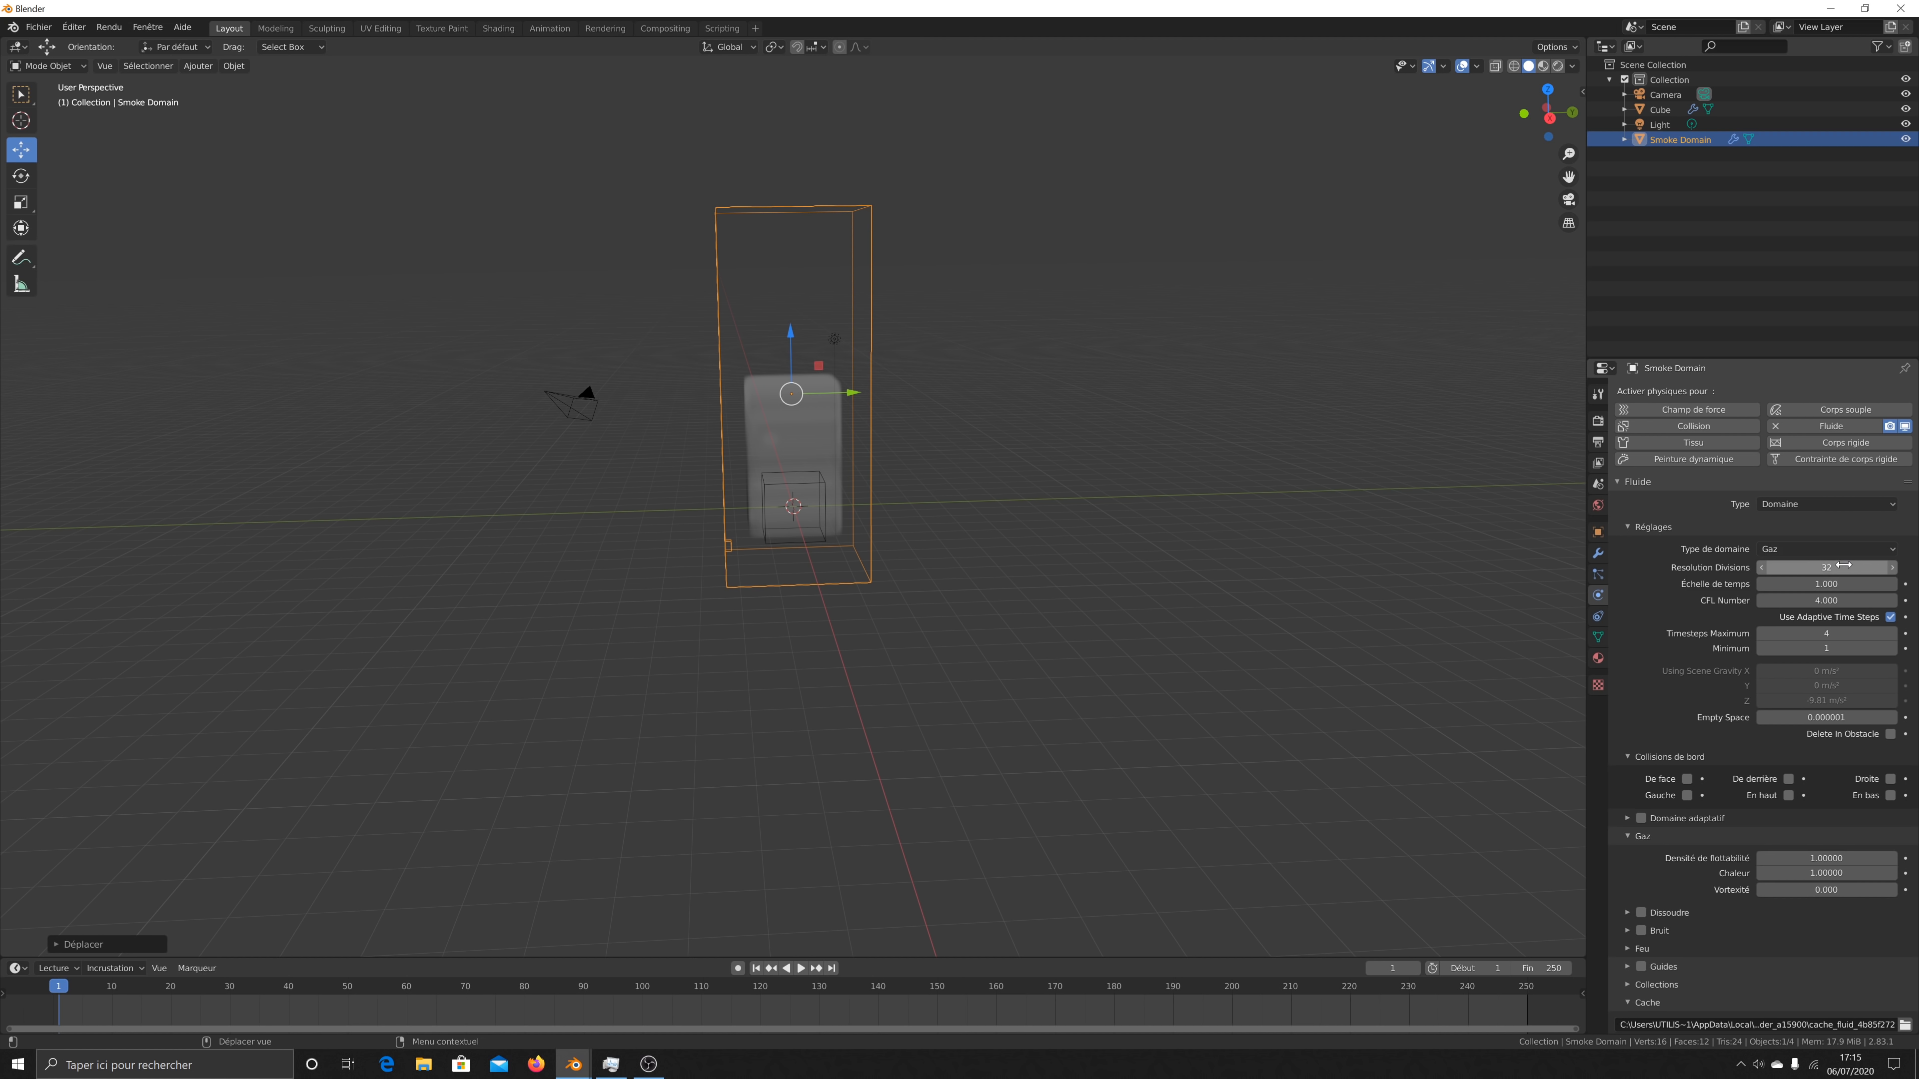
scroll(1716, 732, down, 2)
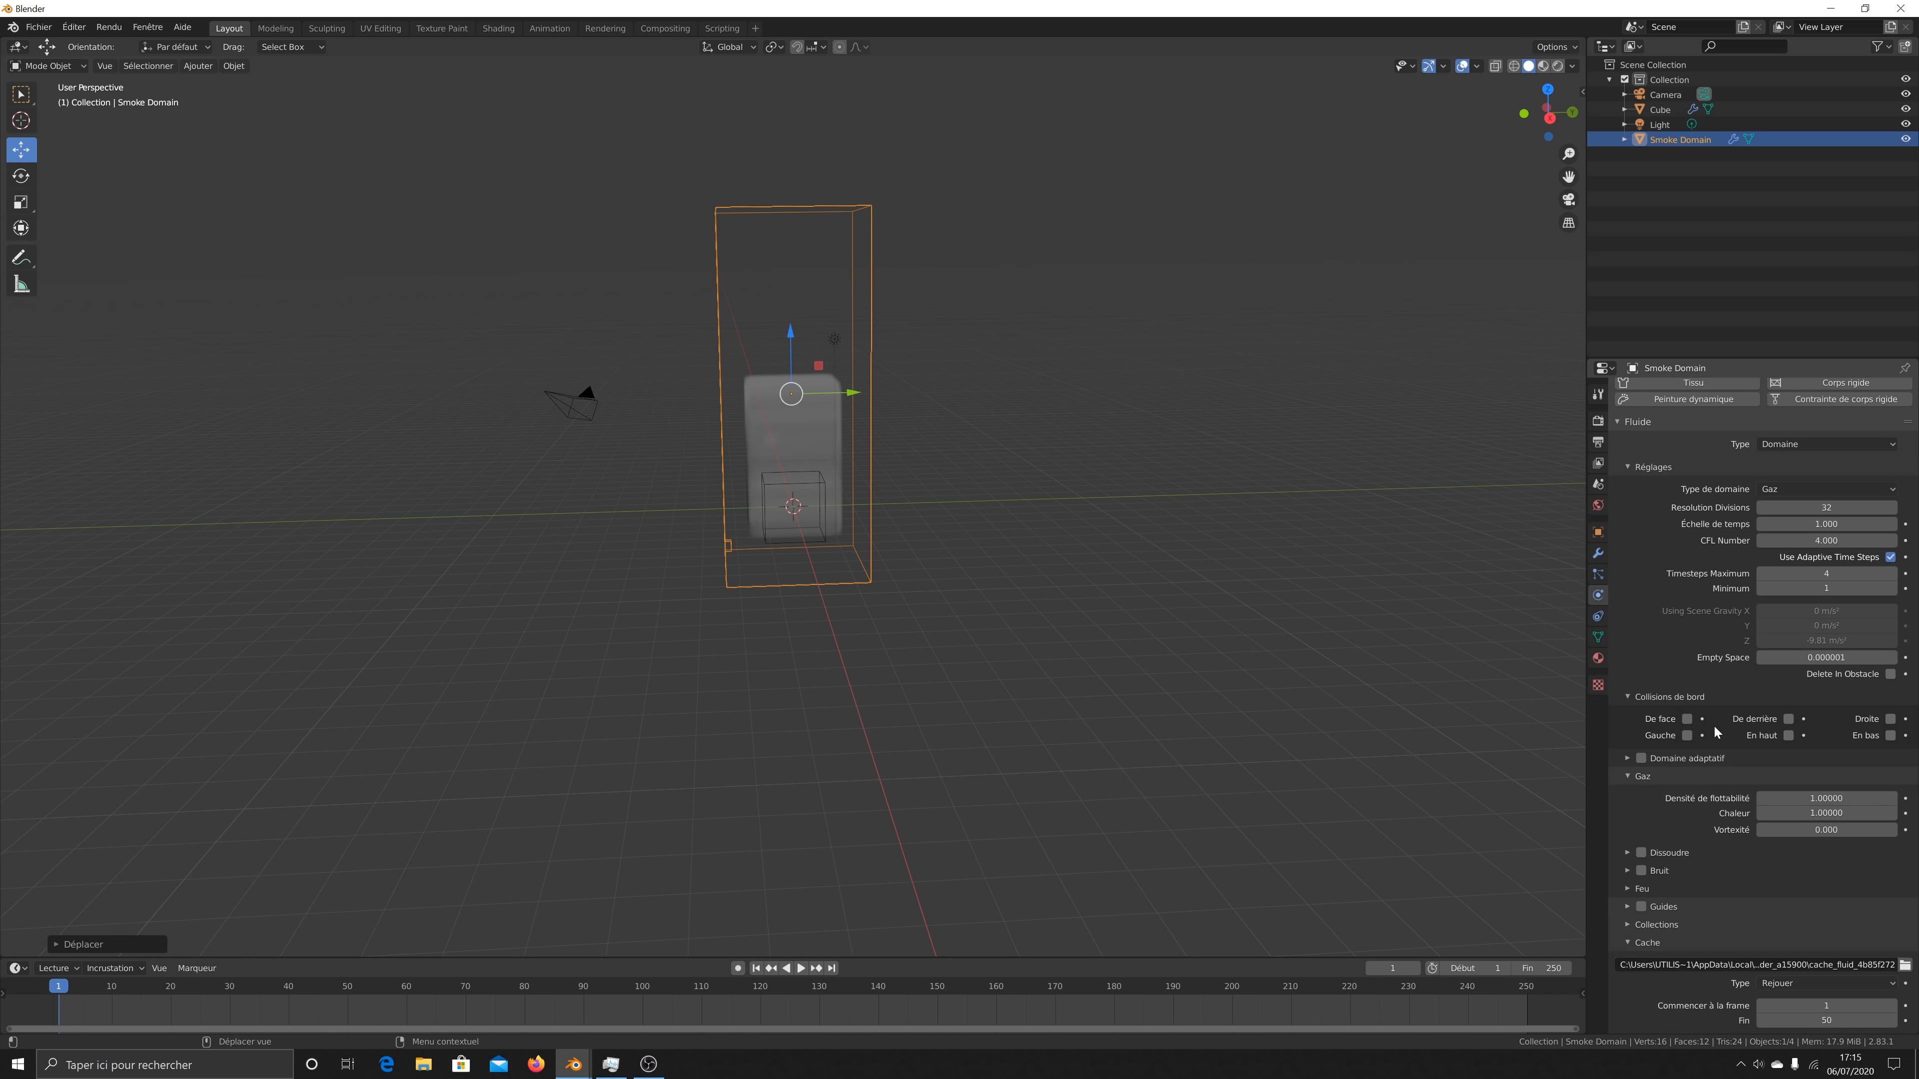
click(1641, 758)
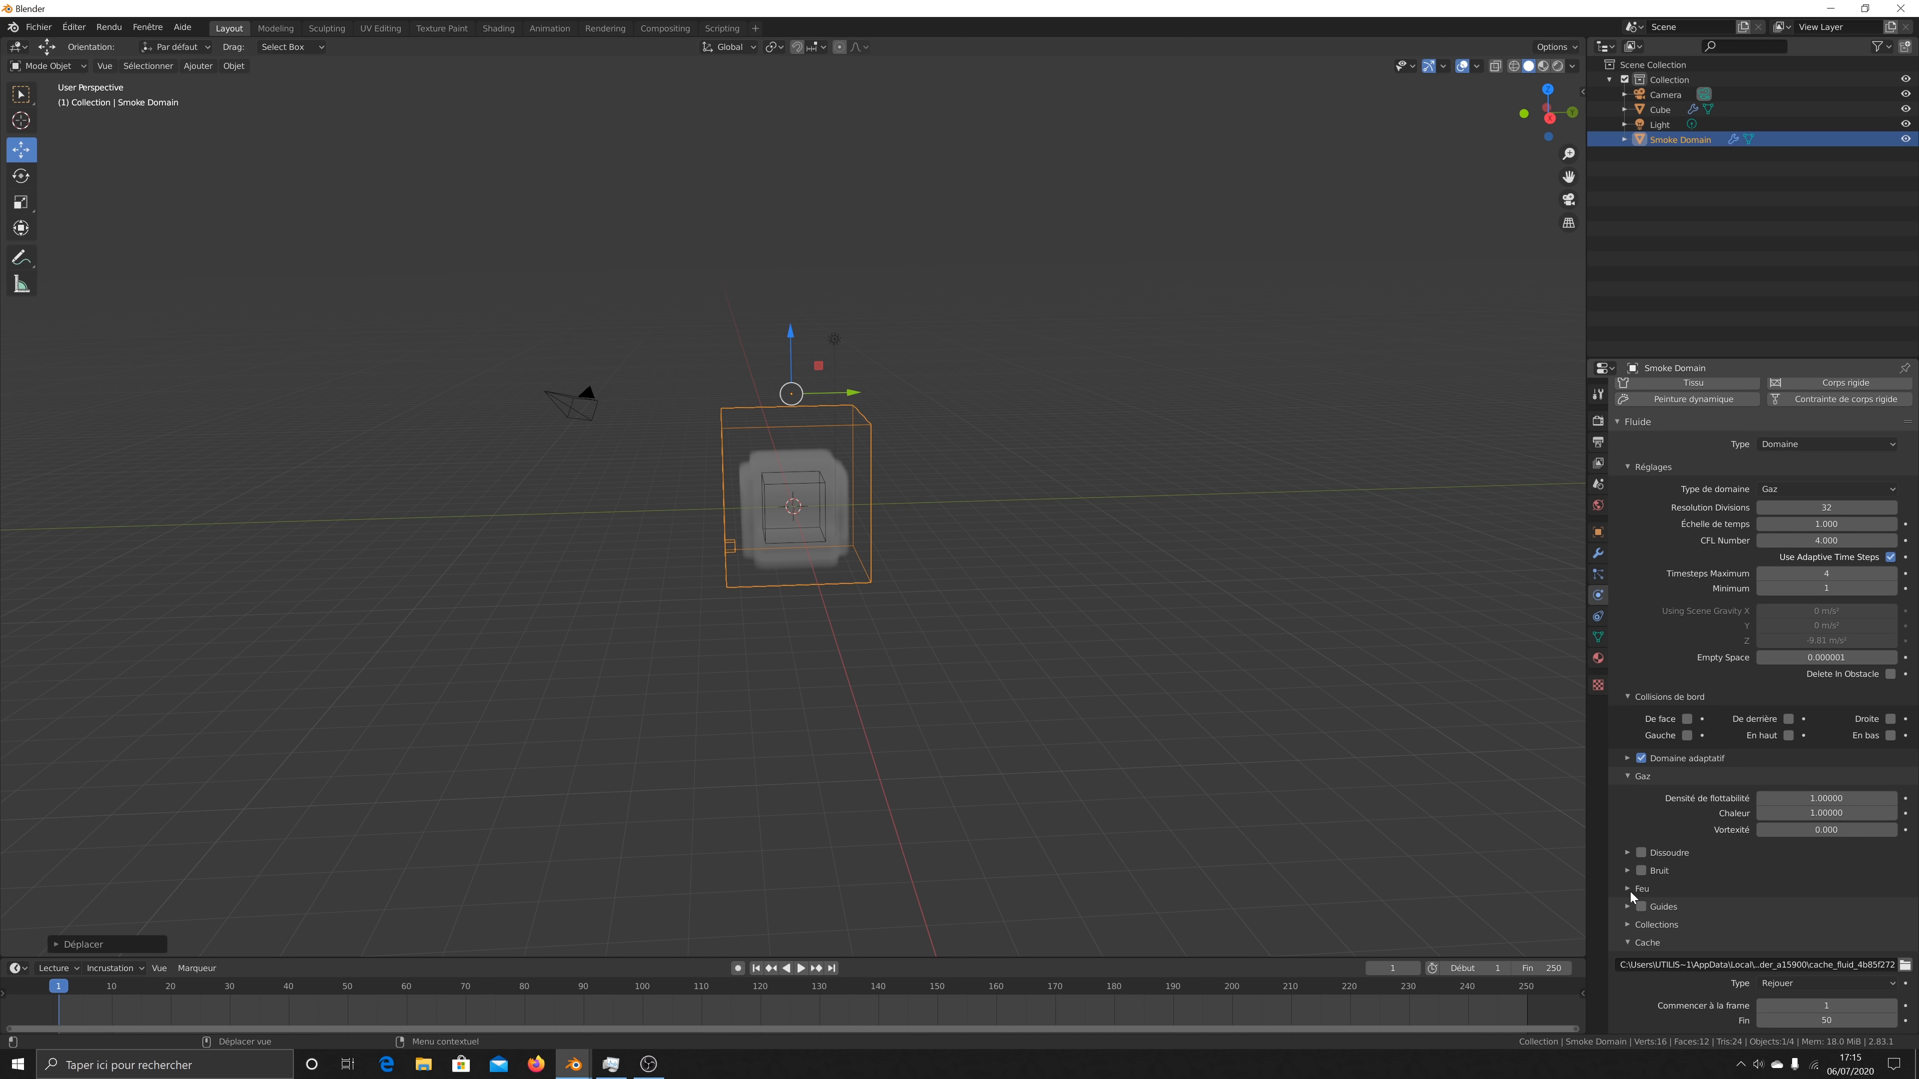
Step: Set the smoke domain's cache type to Final
scroll(1632, 899, down, 2)
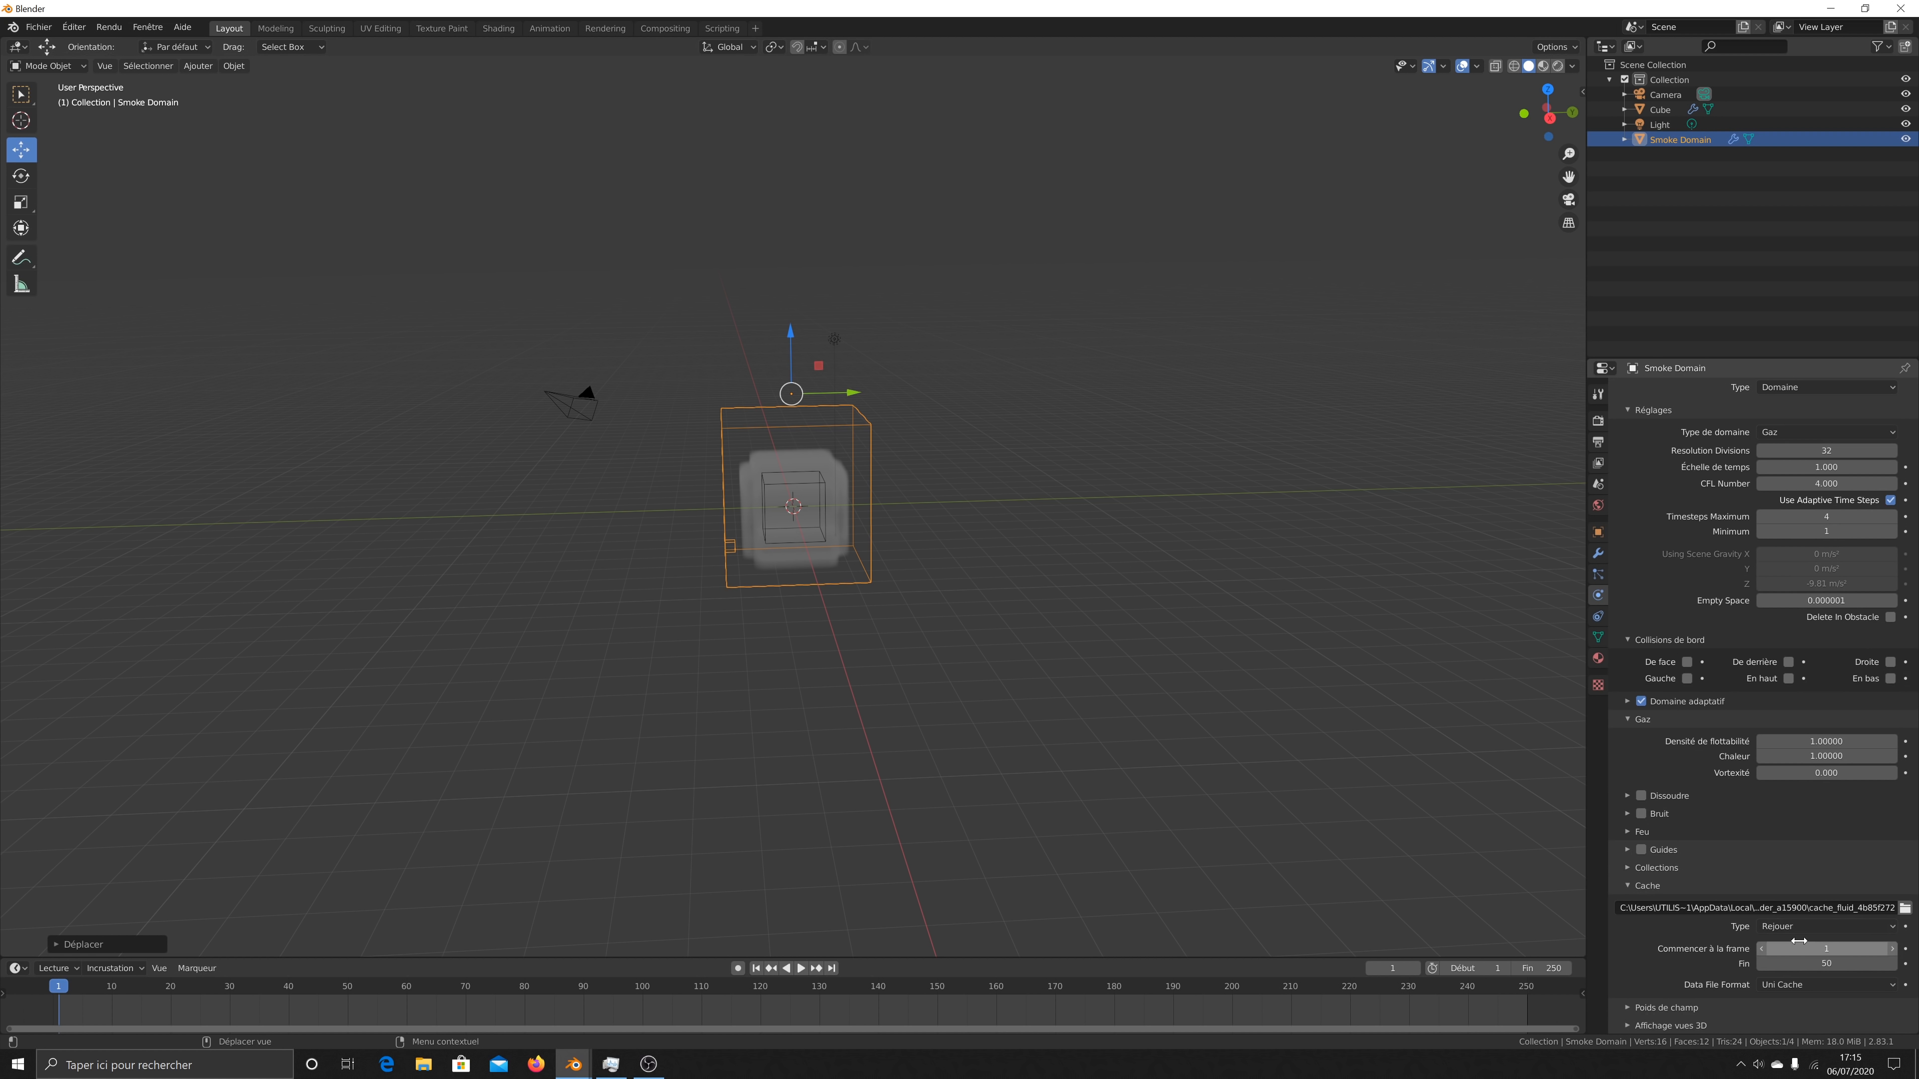
scroll(1799, 941, up, 4)
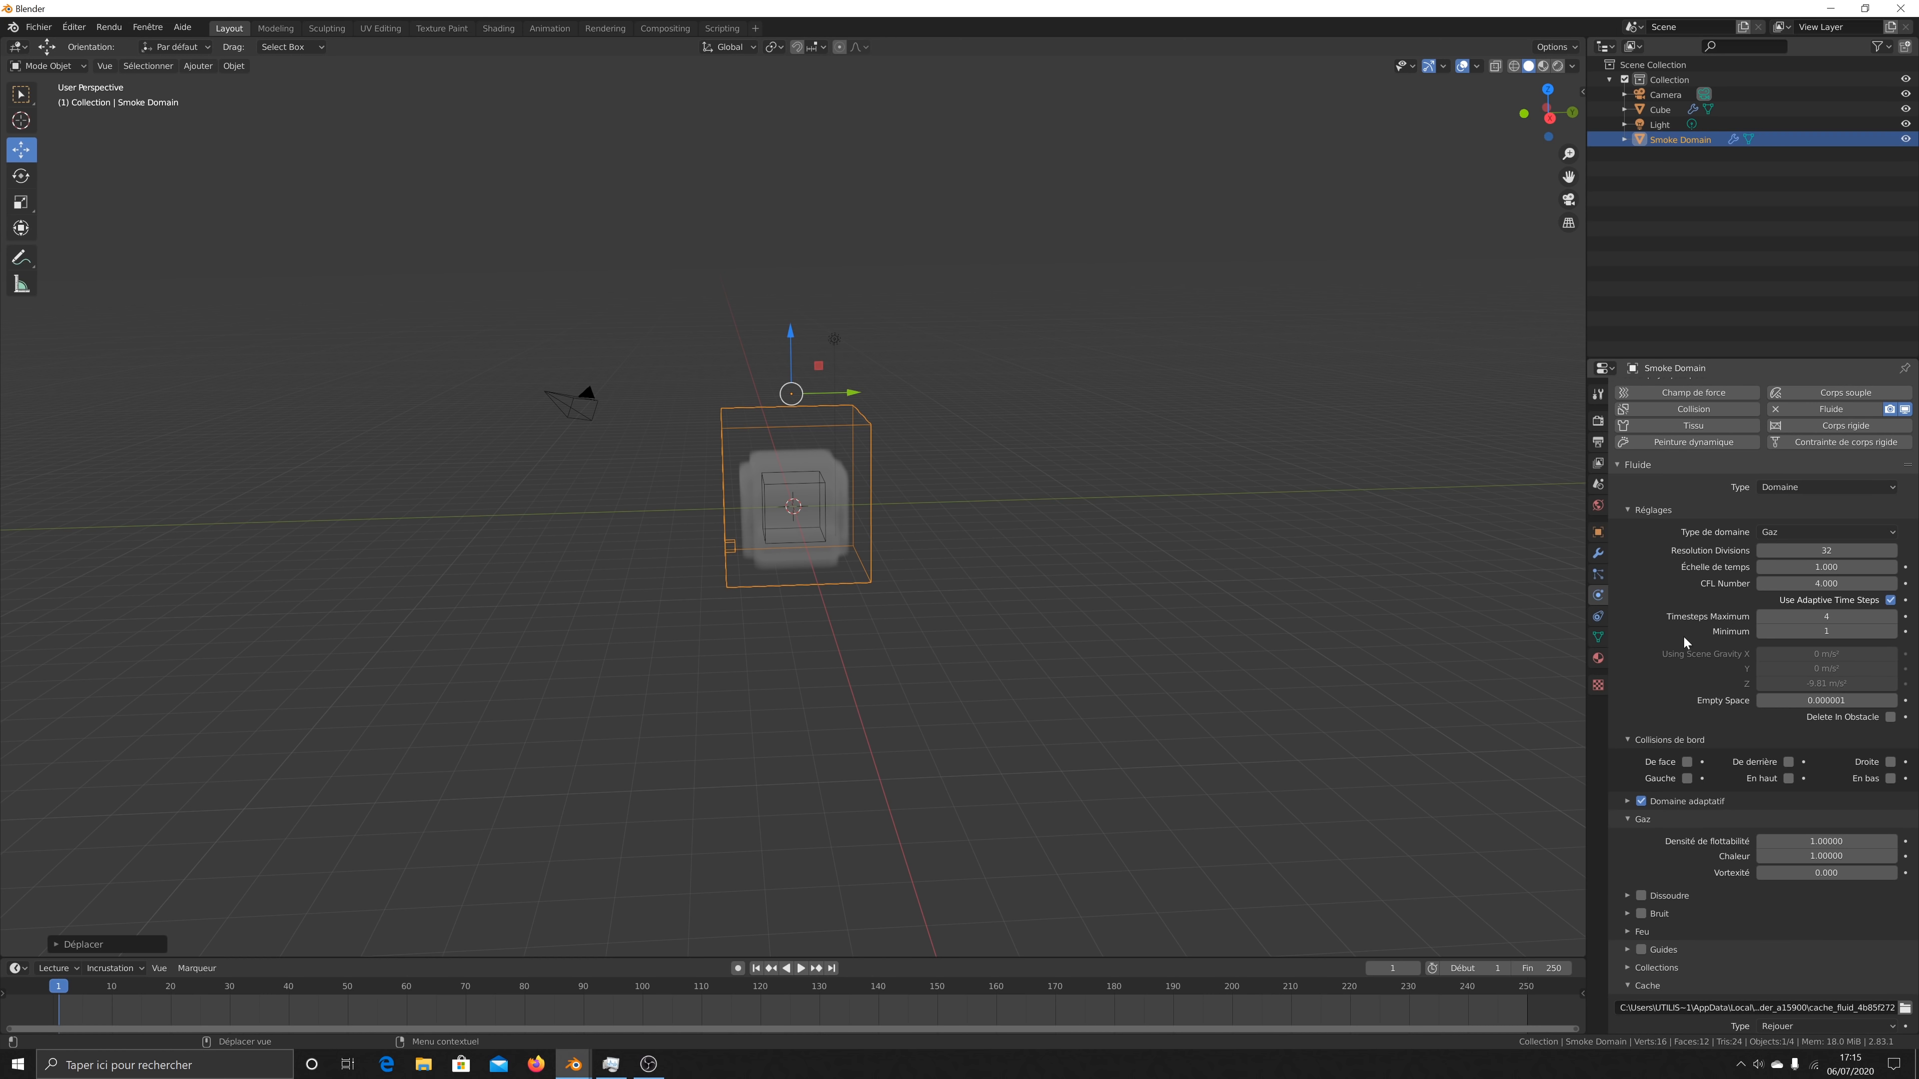
scroll(1684, 642, down, 3)
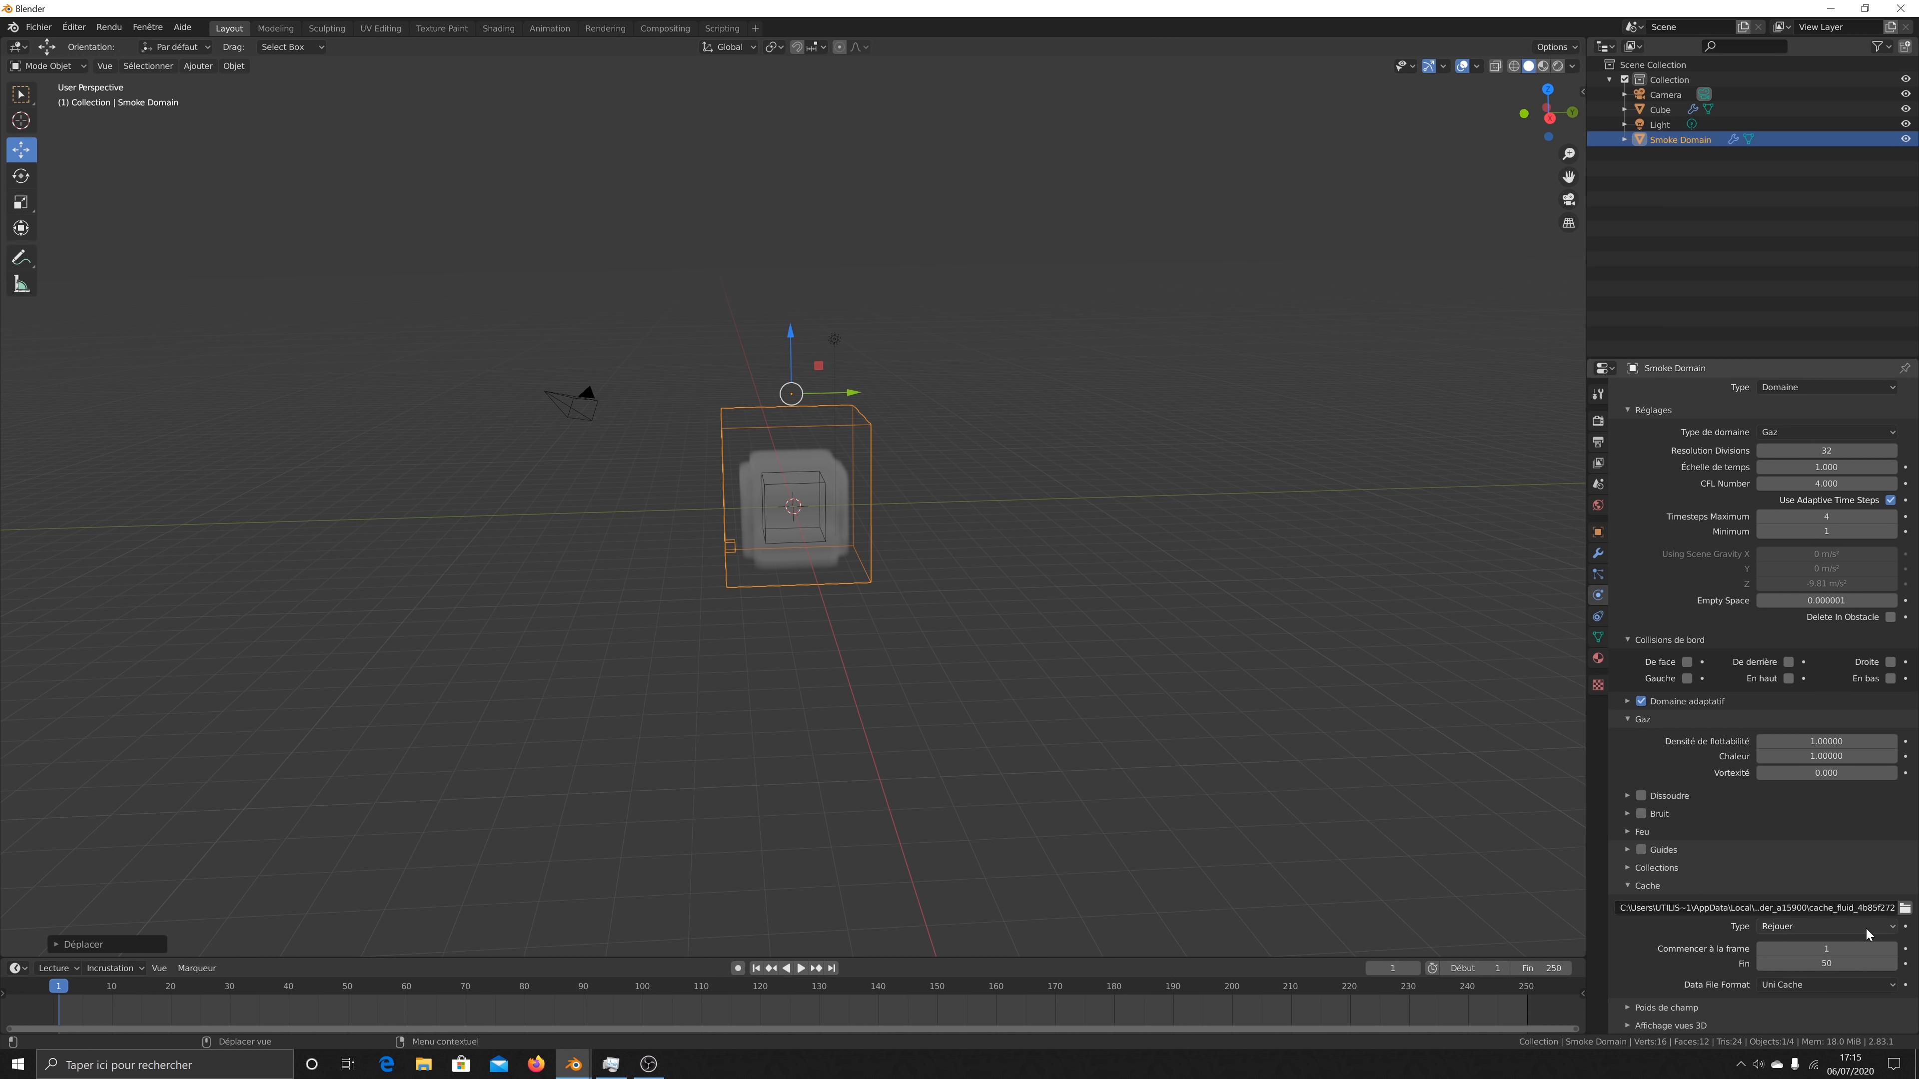
click(1852, 927)
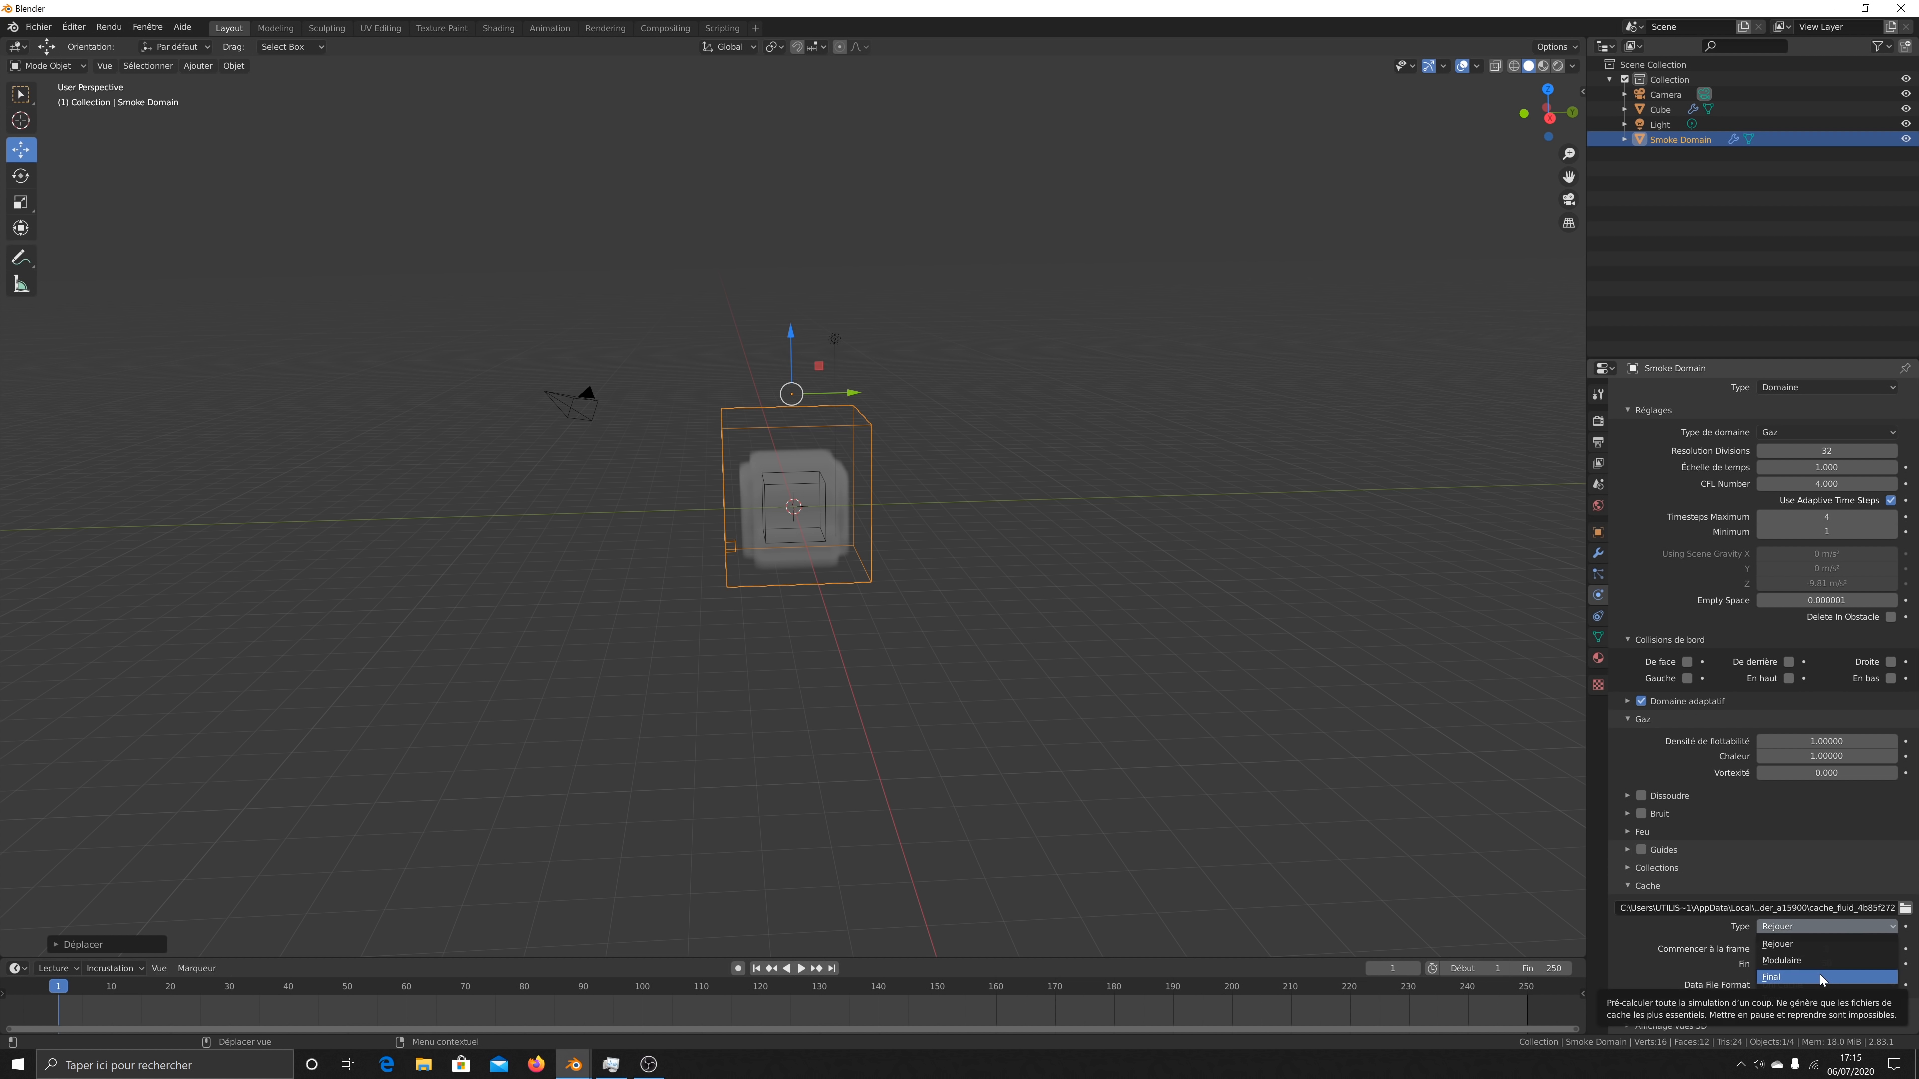
click(1807, 929)
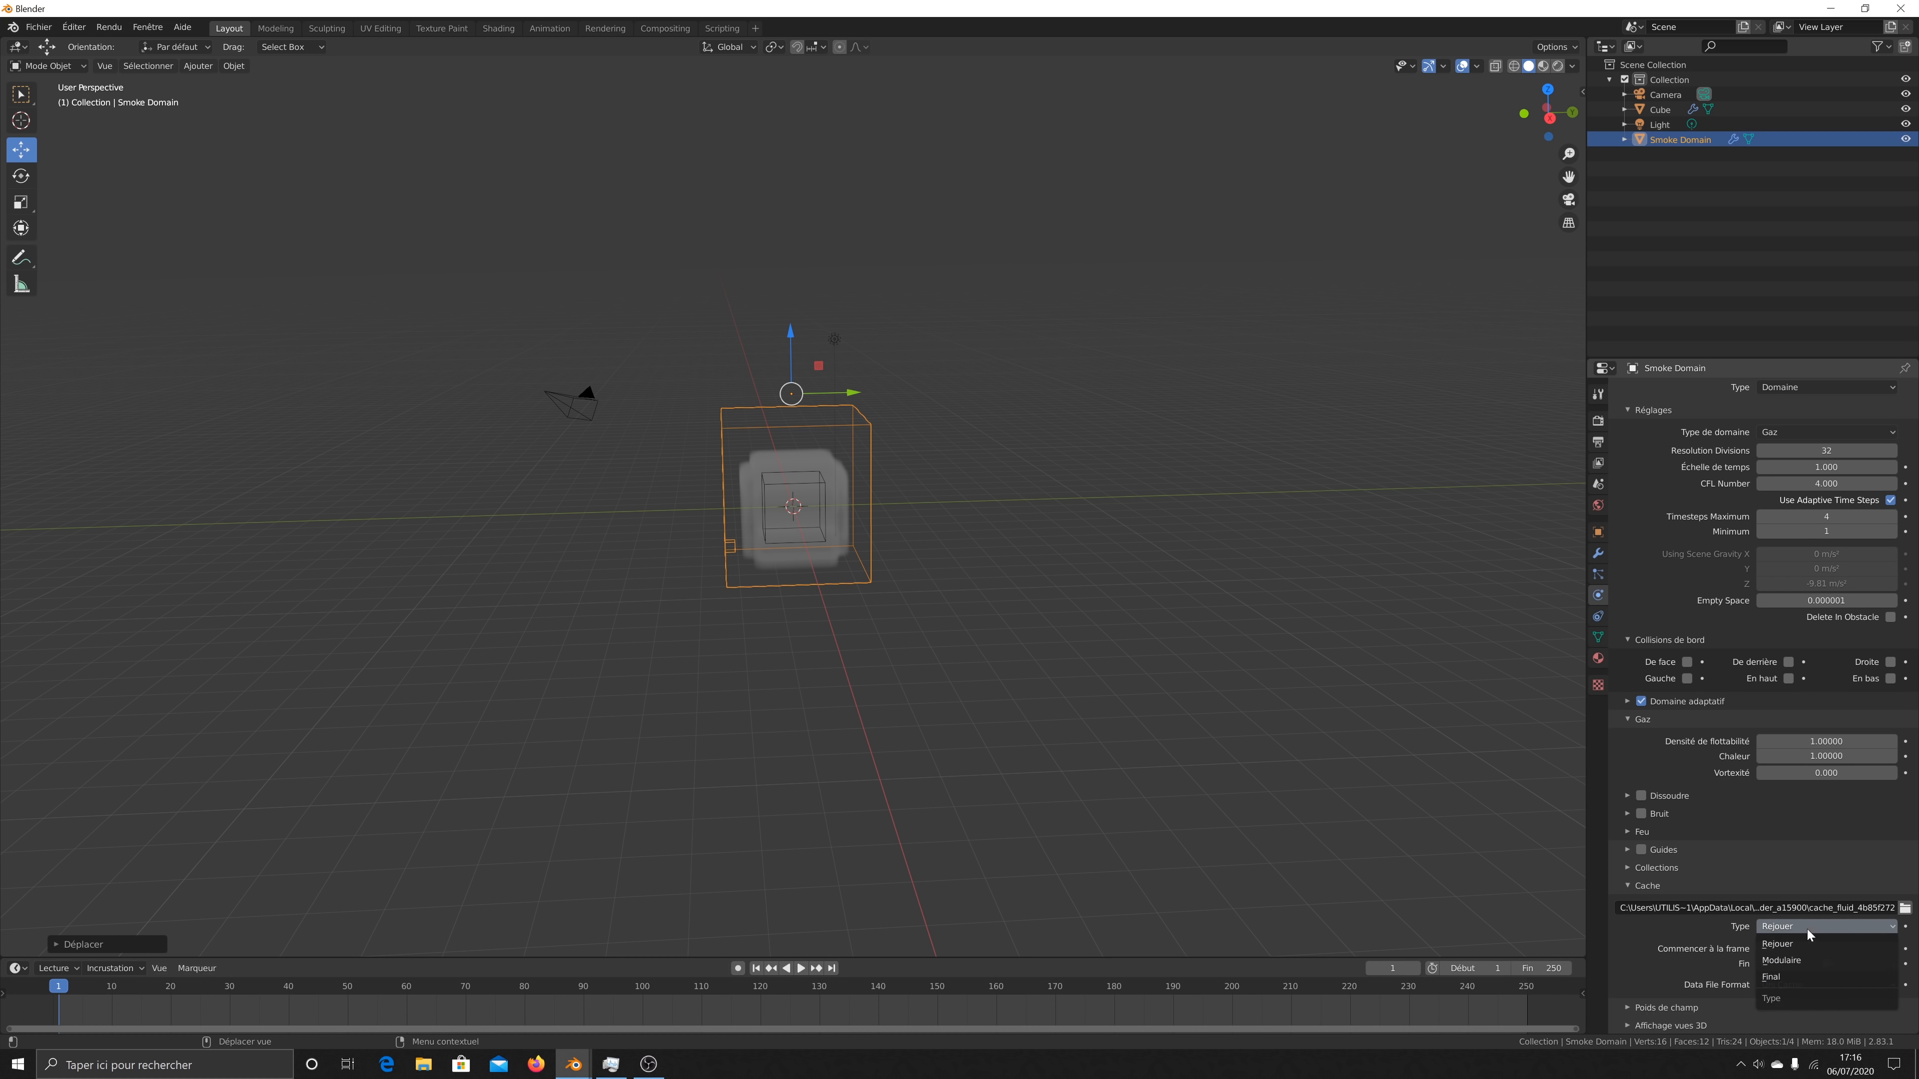
click(1789, 975)
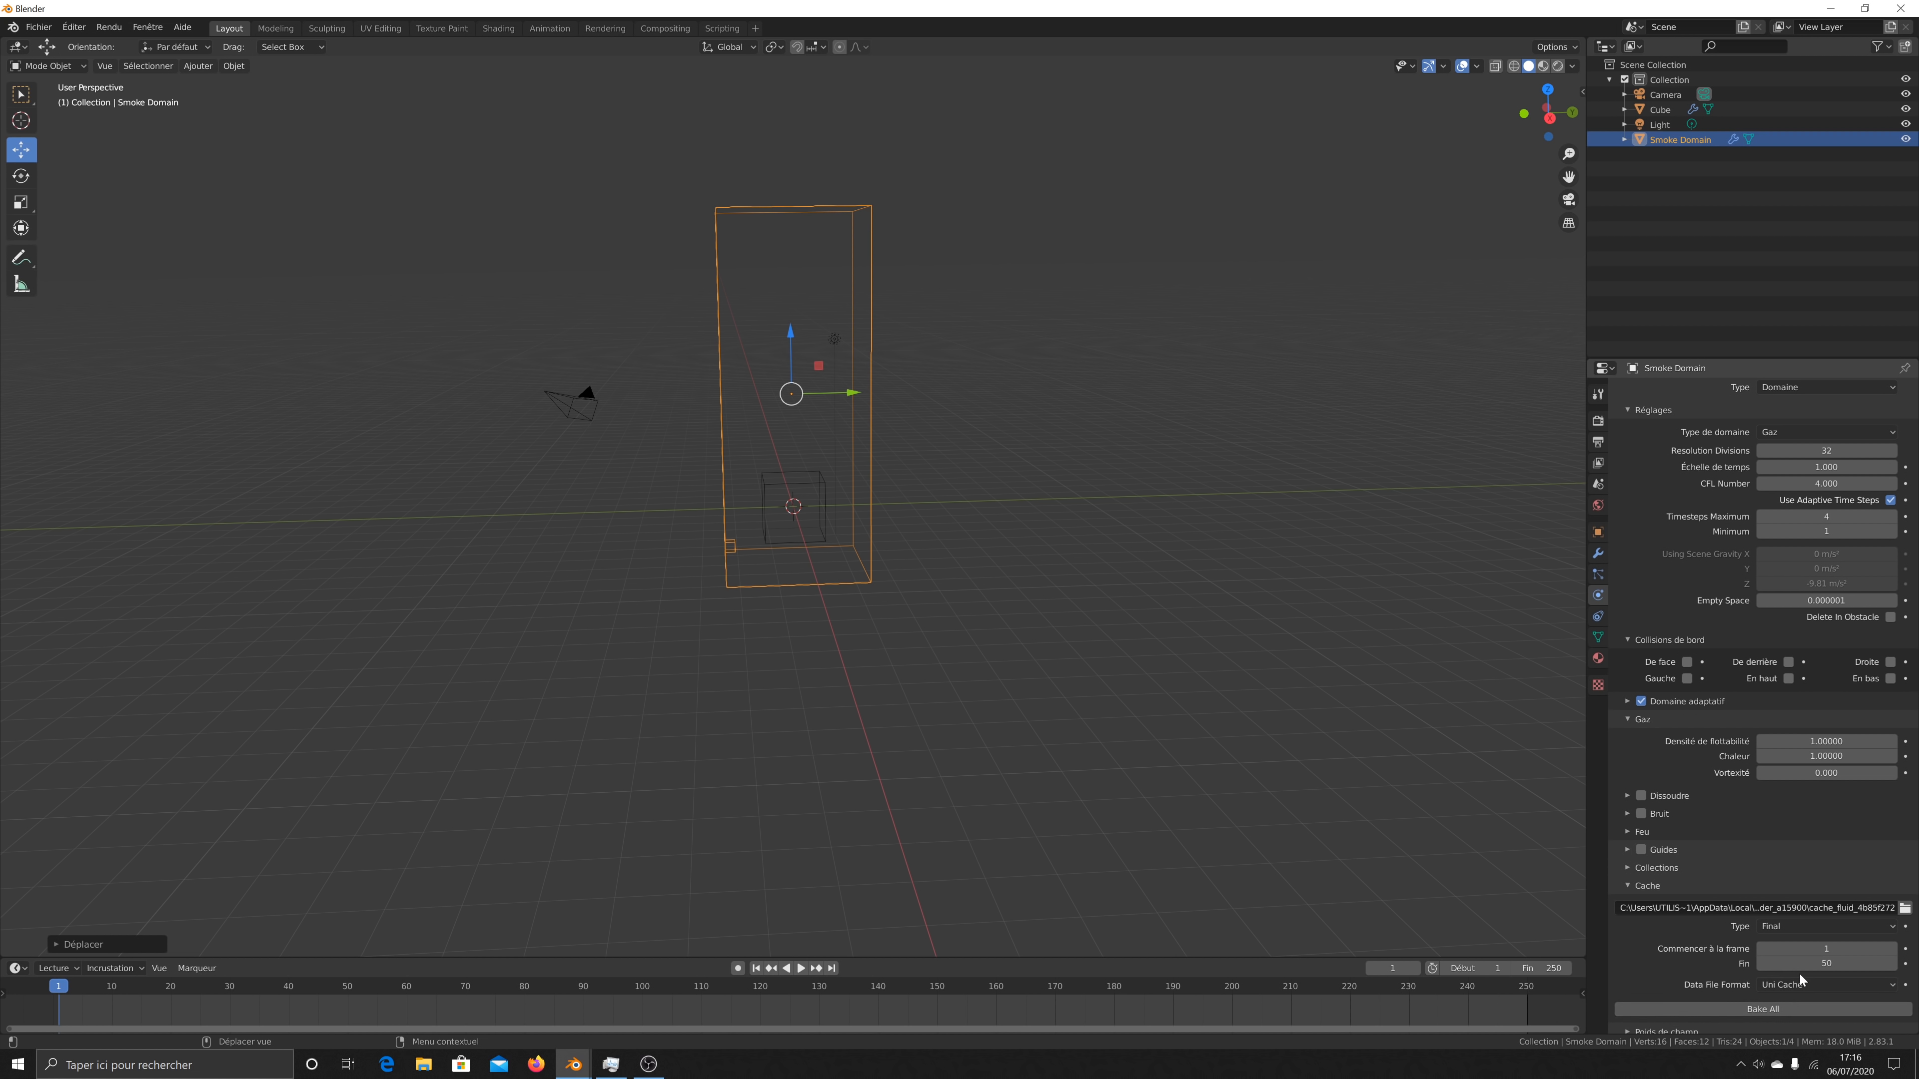
Step: Set the fluid cache folder to the tuto folder inside D:\memoire cache
click(1906, 908)
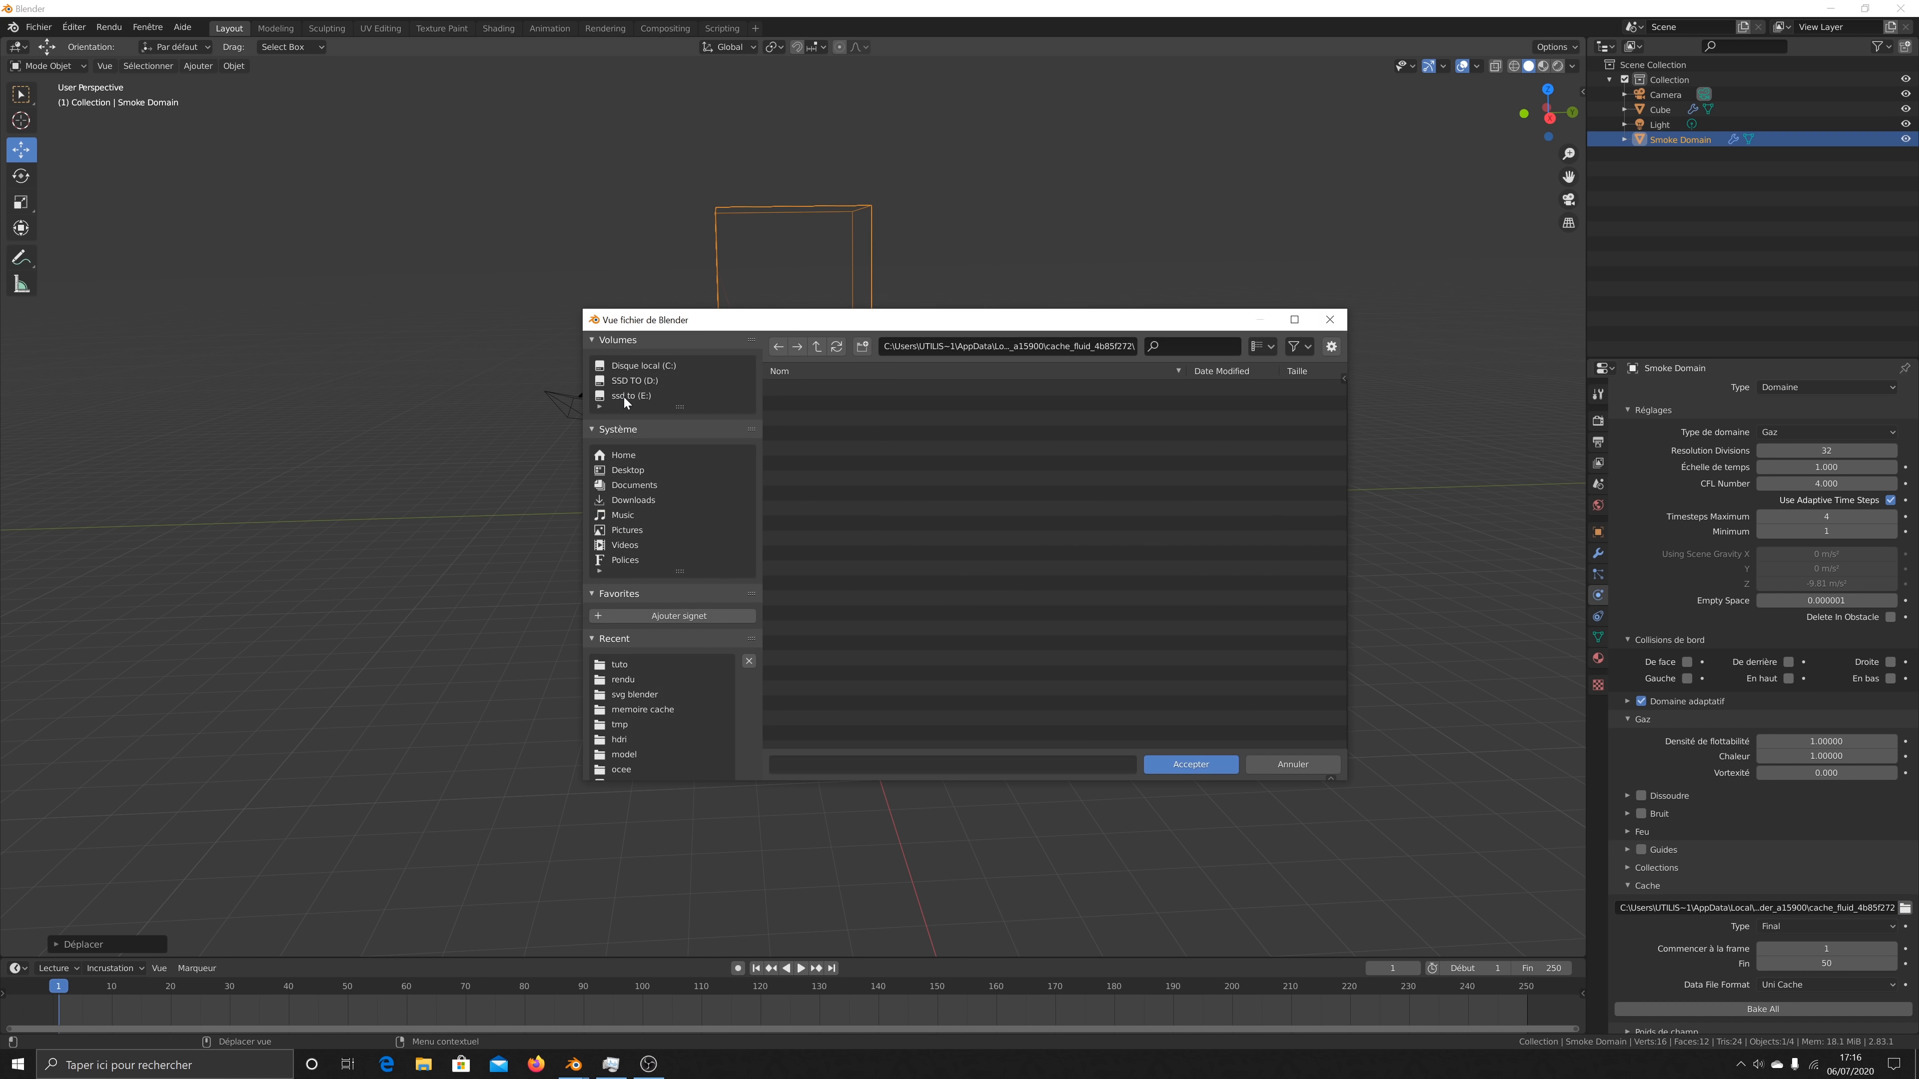
click(623, 396)
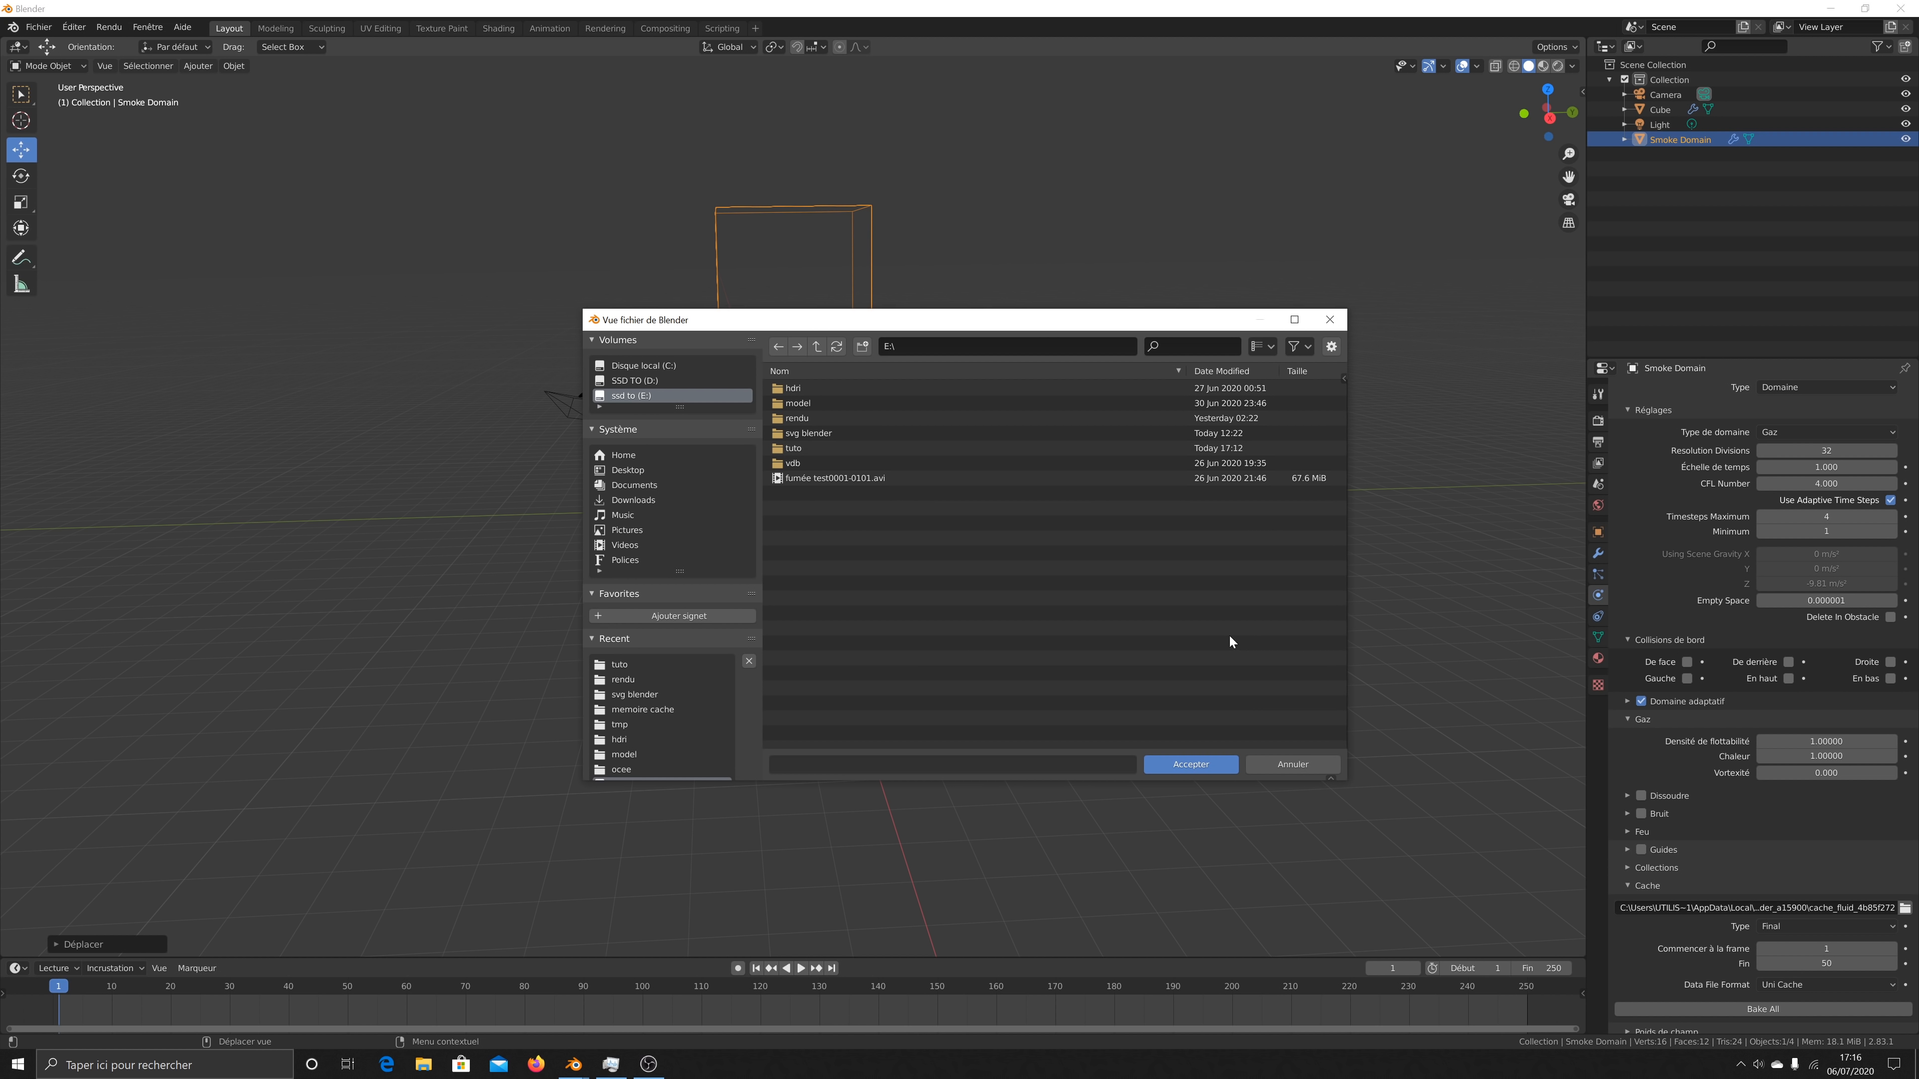
double_click(808, 448)
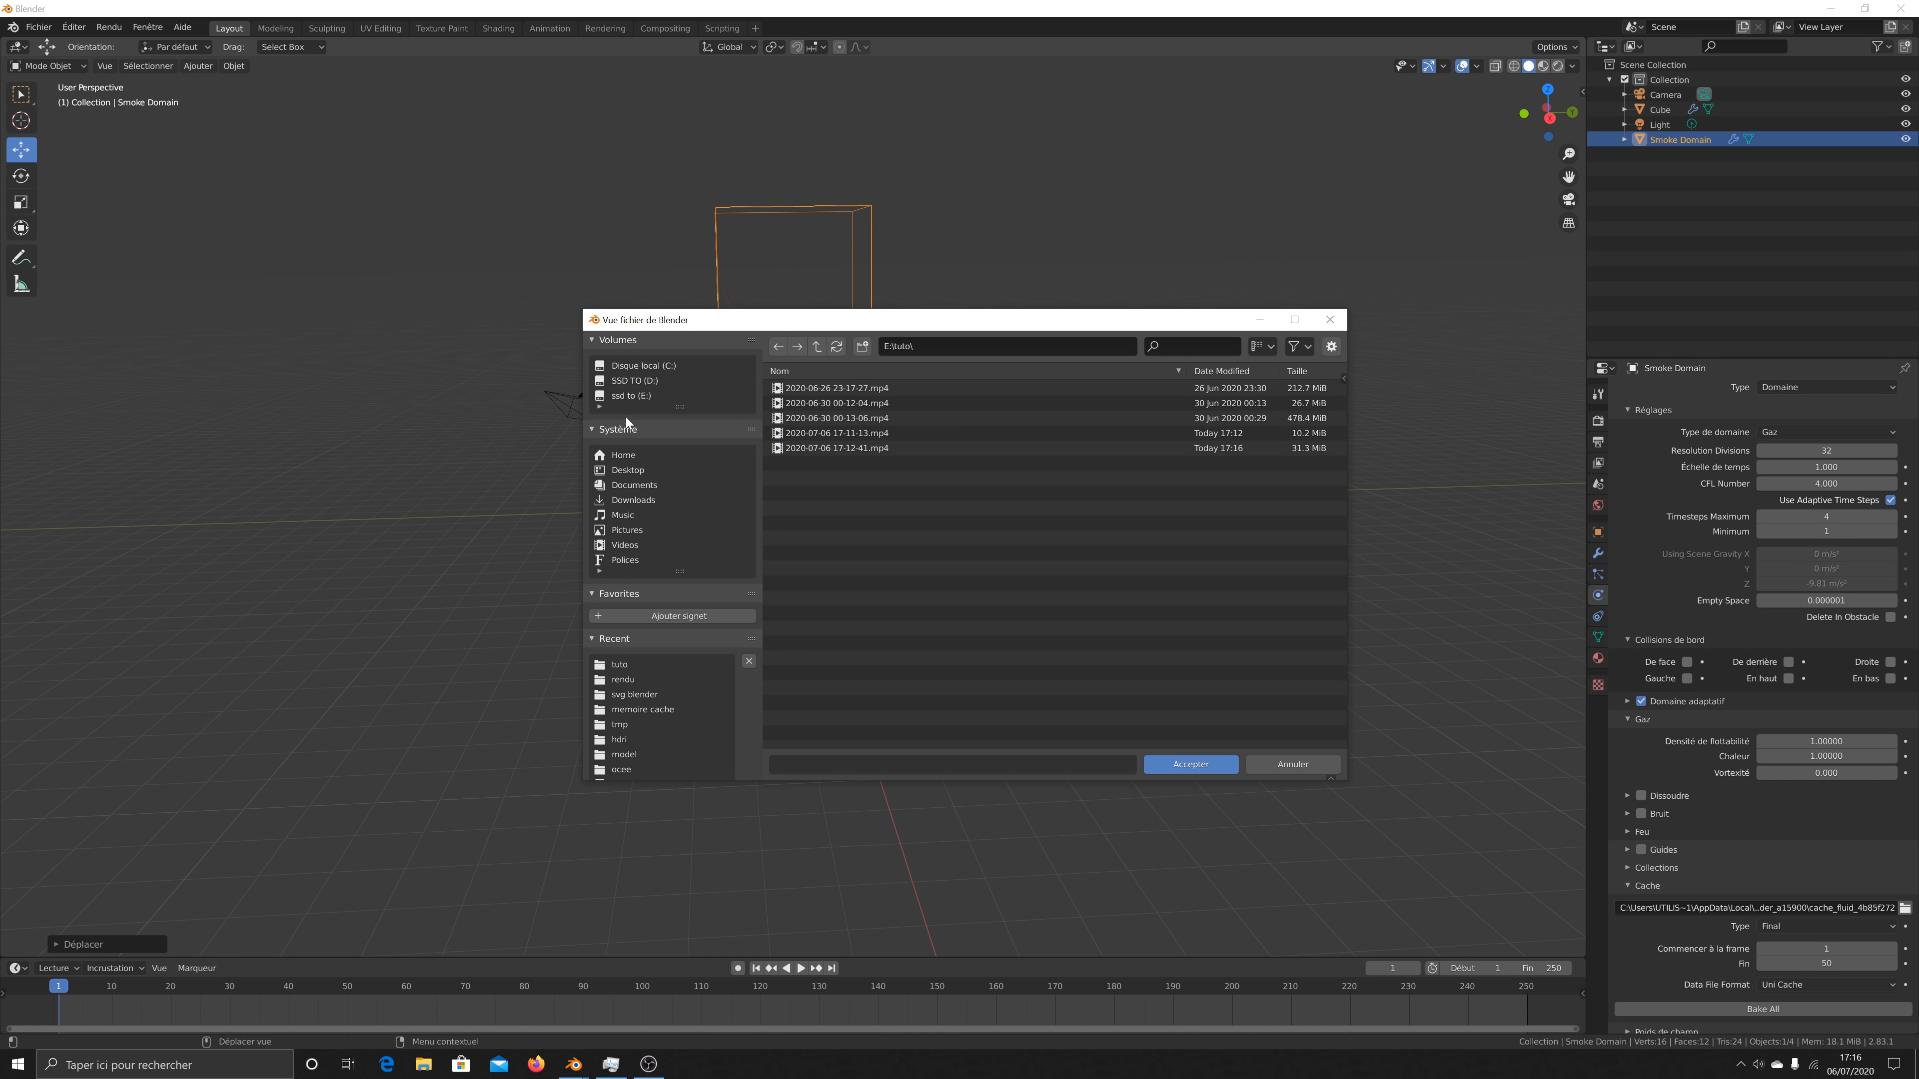
click(634, 380)
double_click(832, 389)
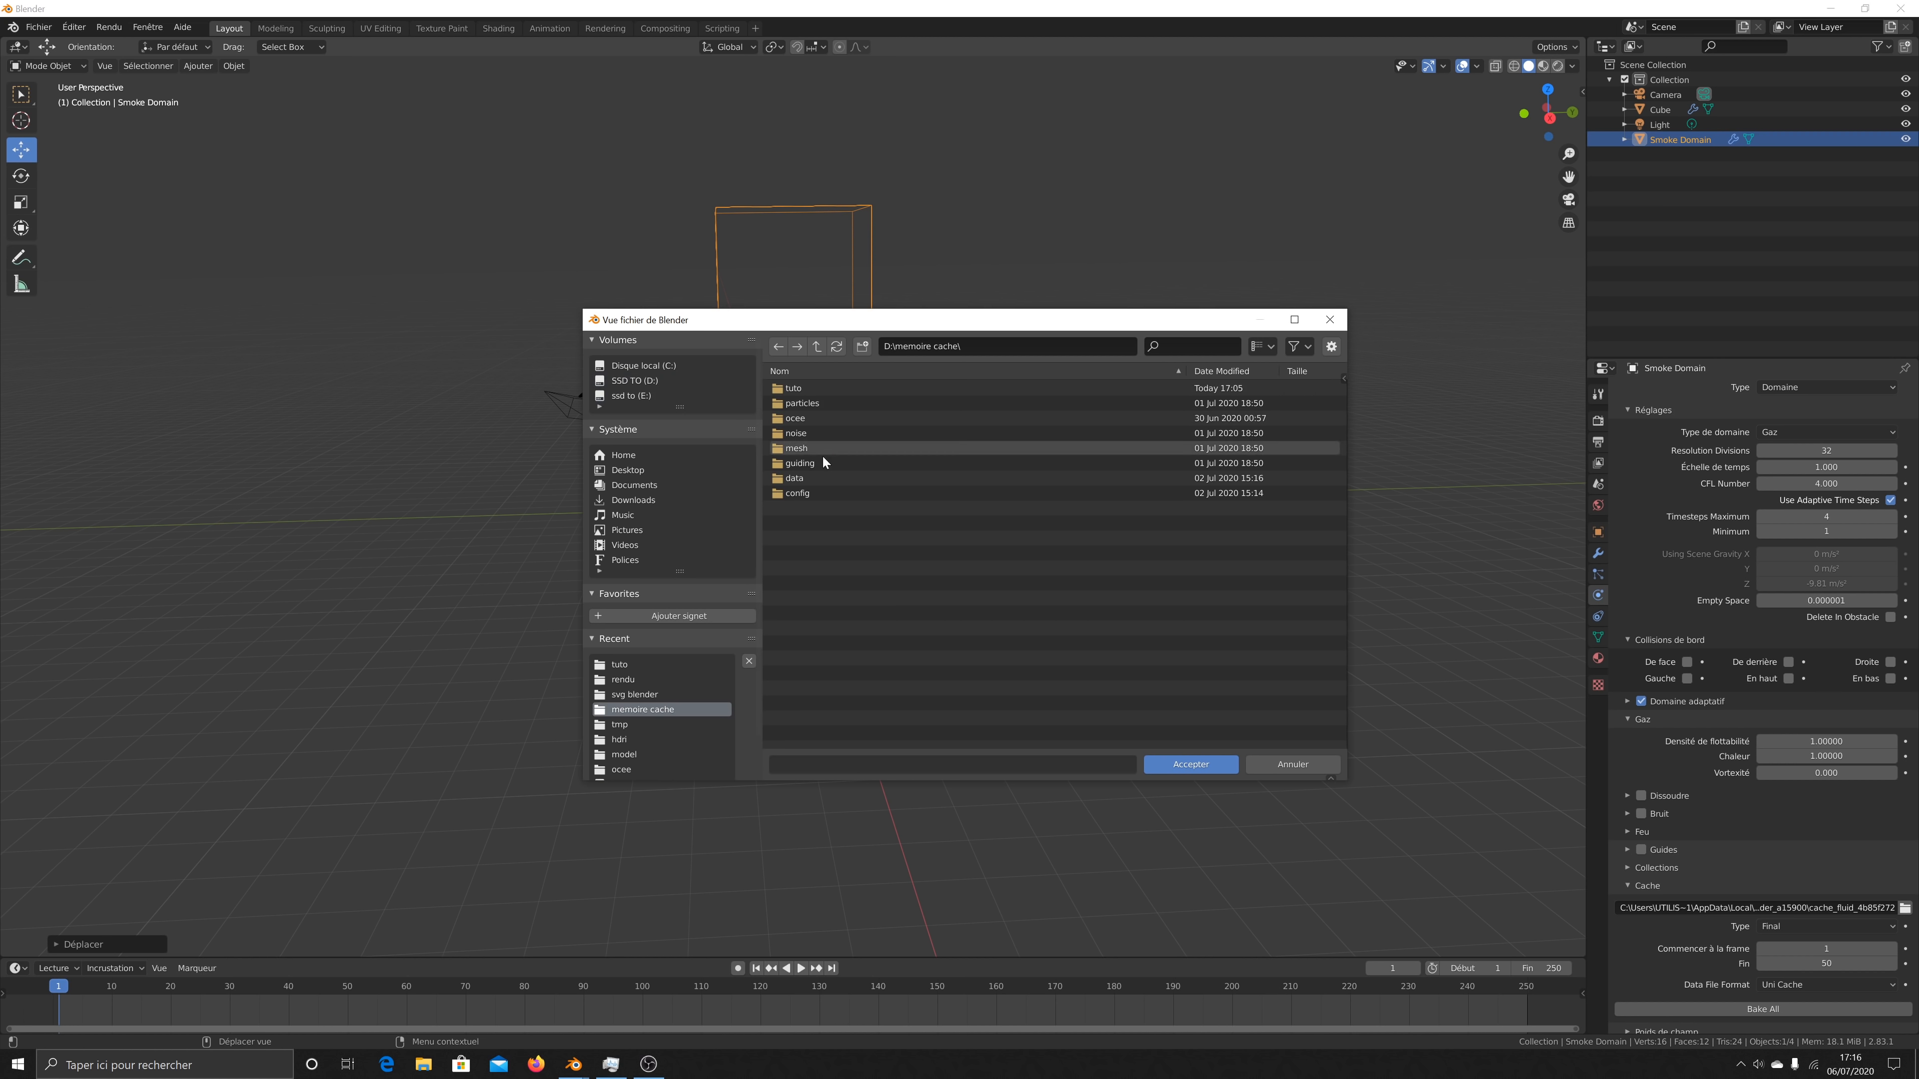
click(810, 386)
double_click(810, 383)
double_click(799, 386)
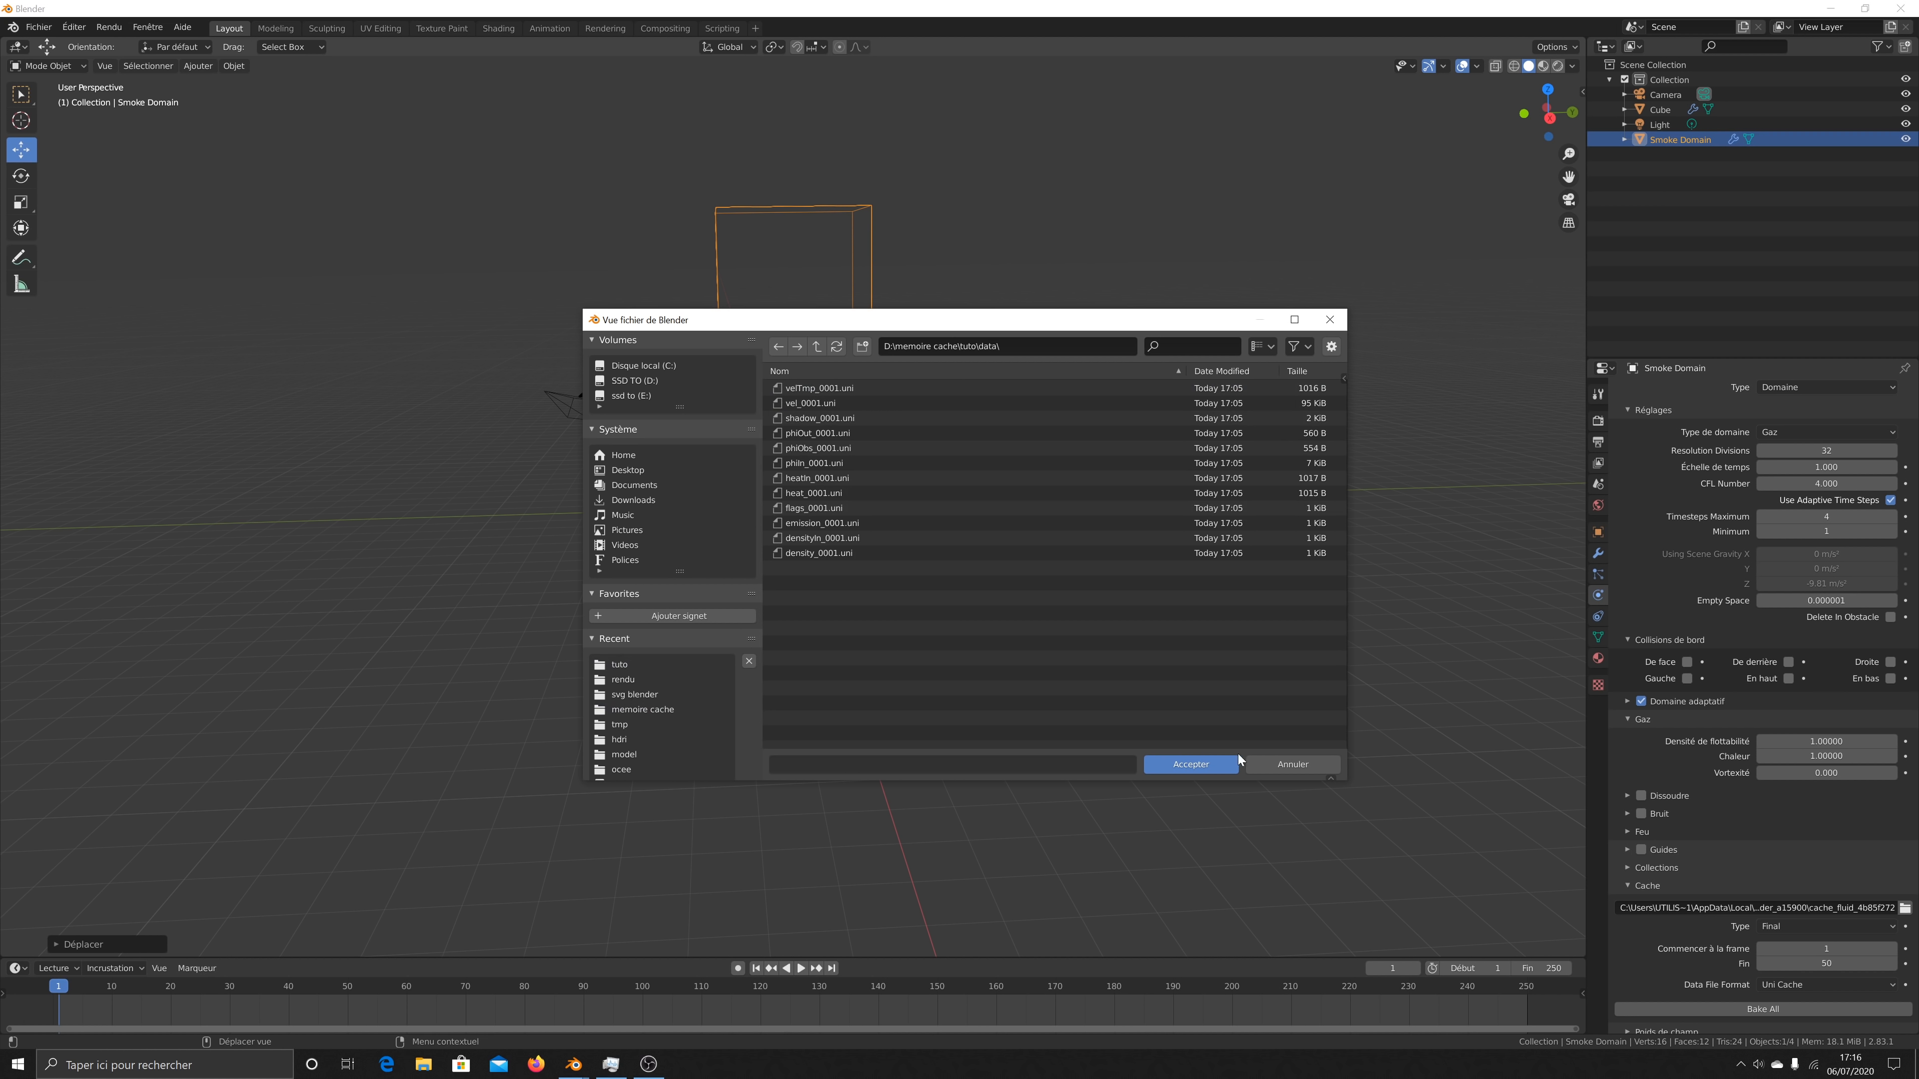
click(816, 346)
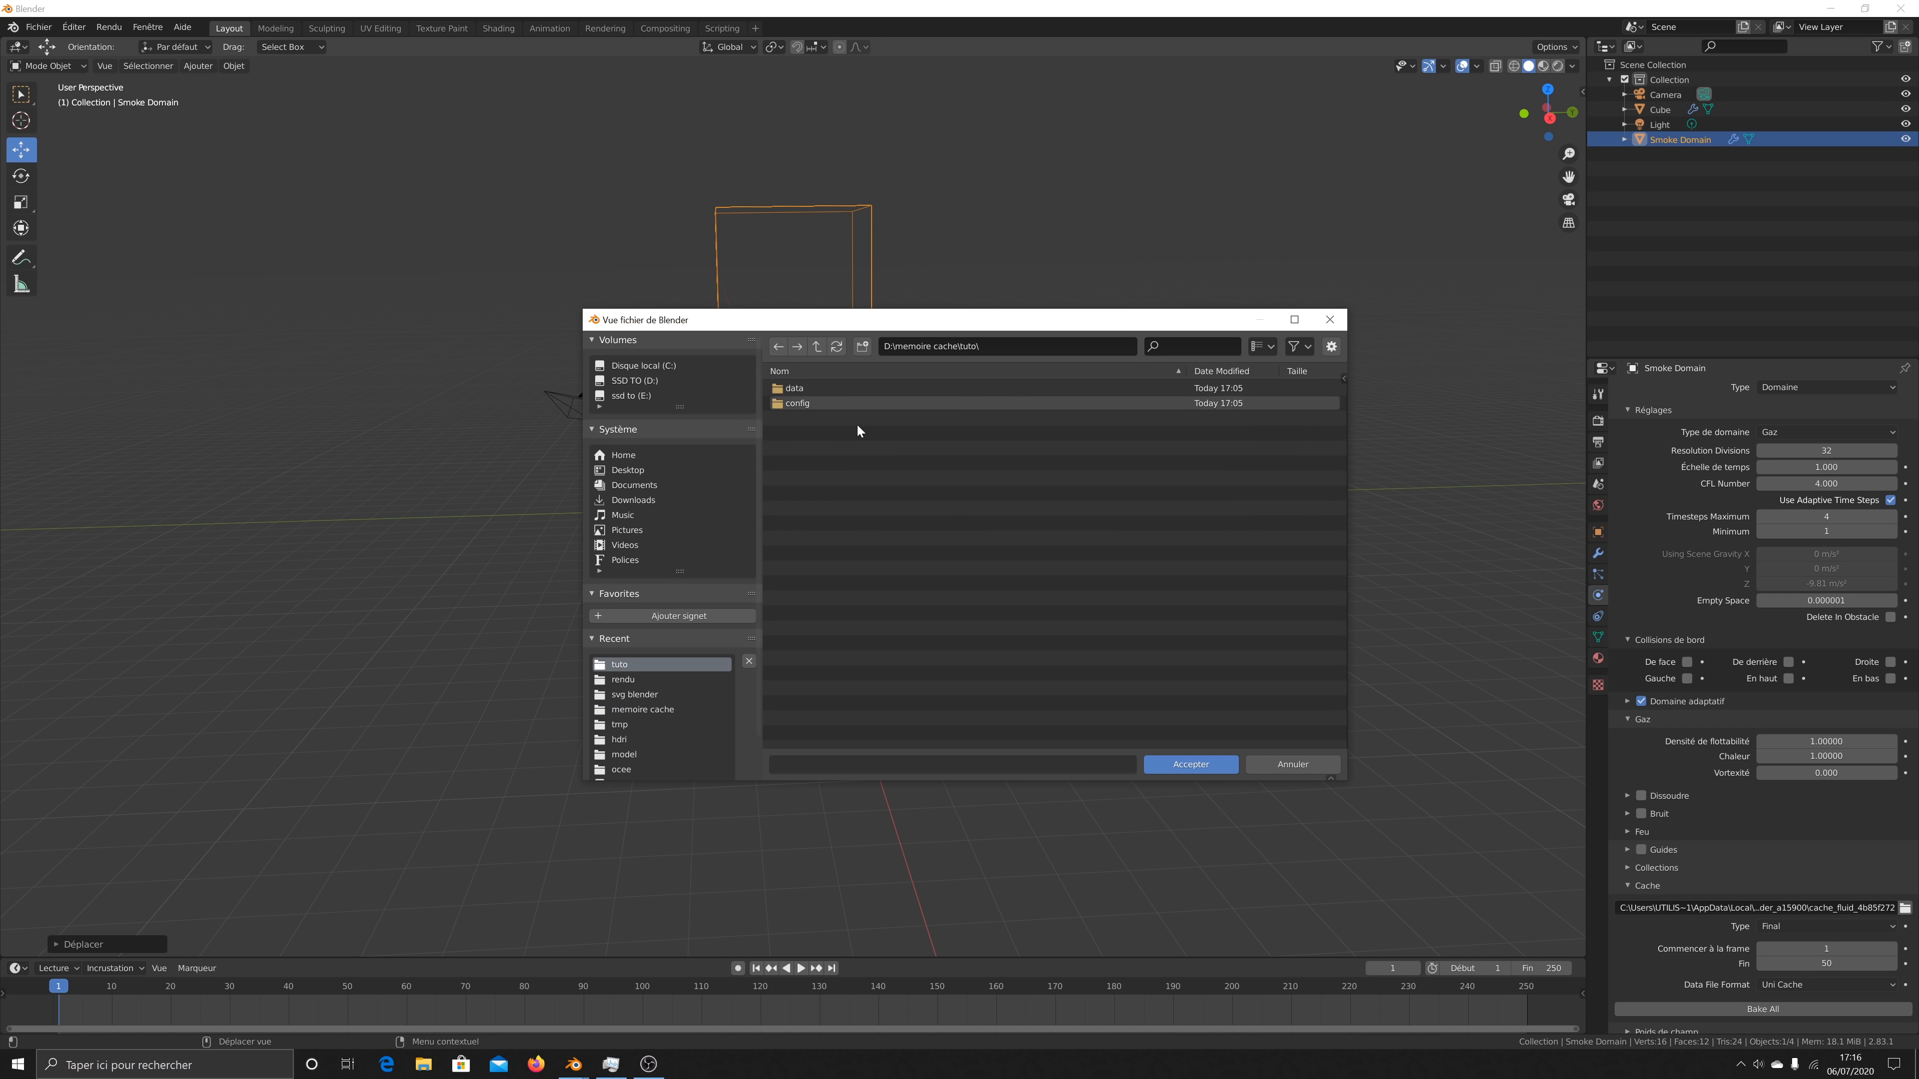
key(Return)
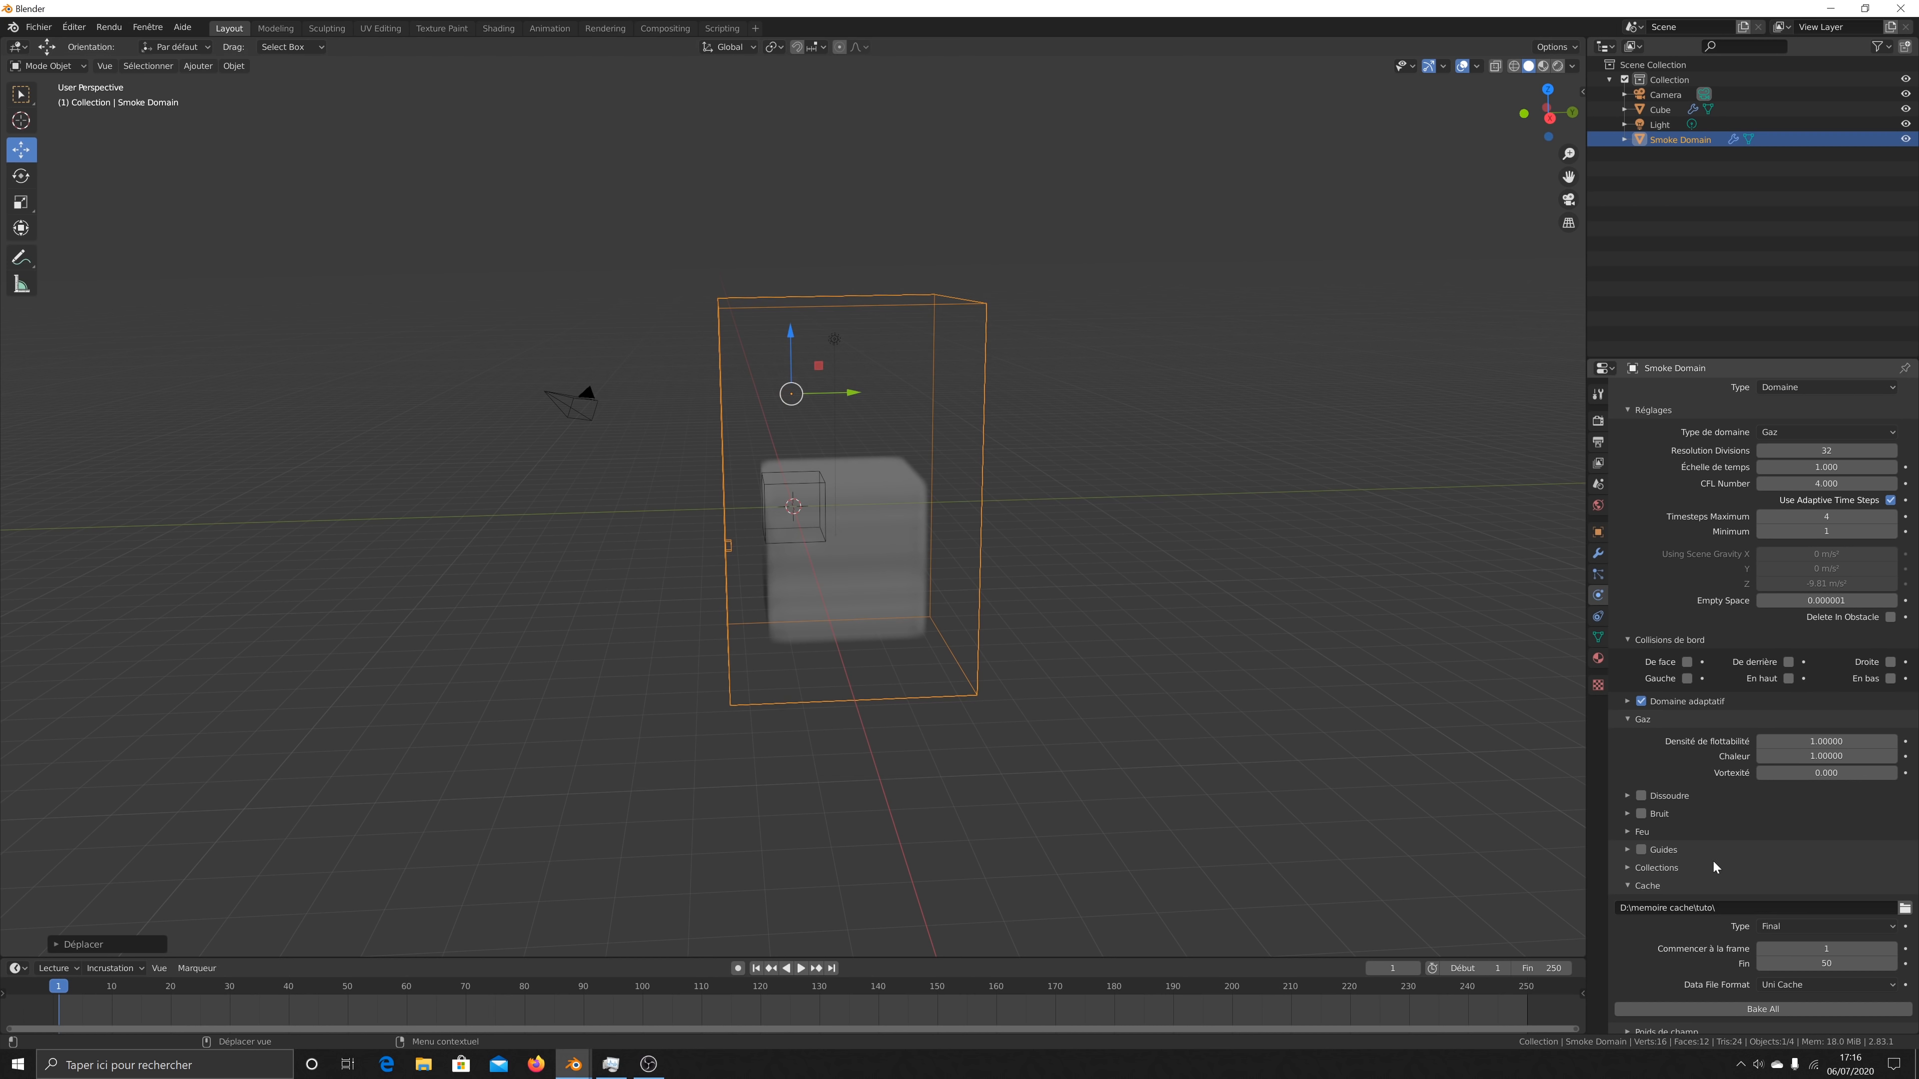
Step: Bake the entire smoke simulation, and play the animation to preview the rising smoke, stopping at about frame 73
scroll(1768, 824, up, 3)
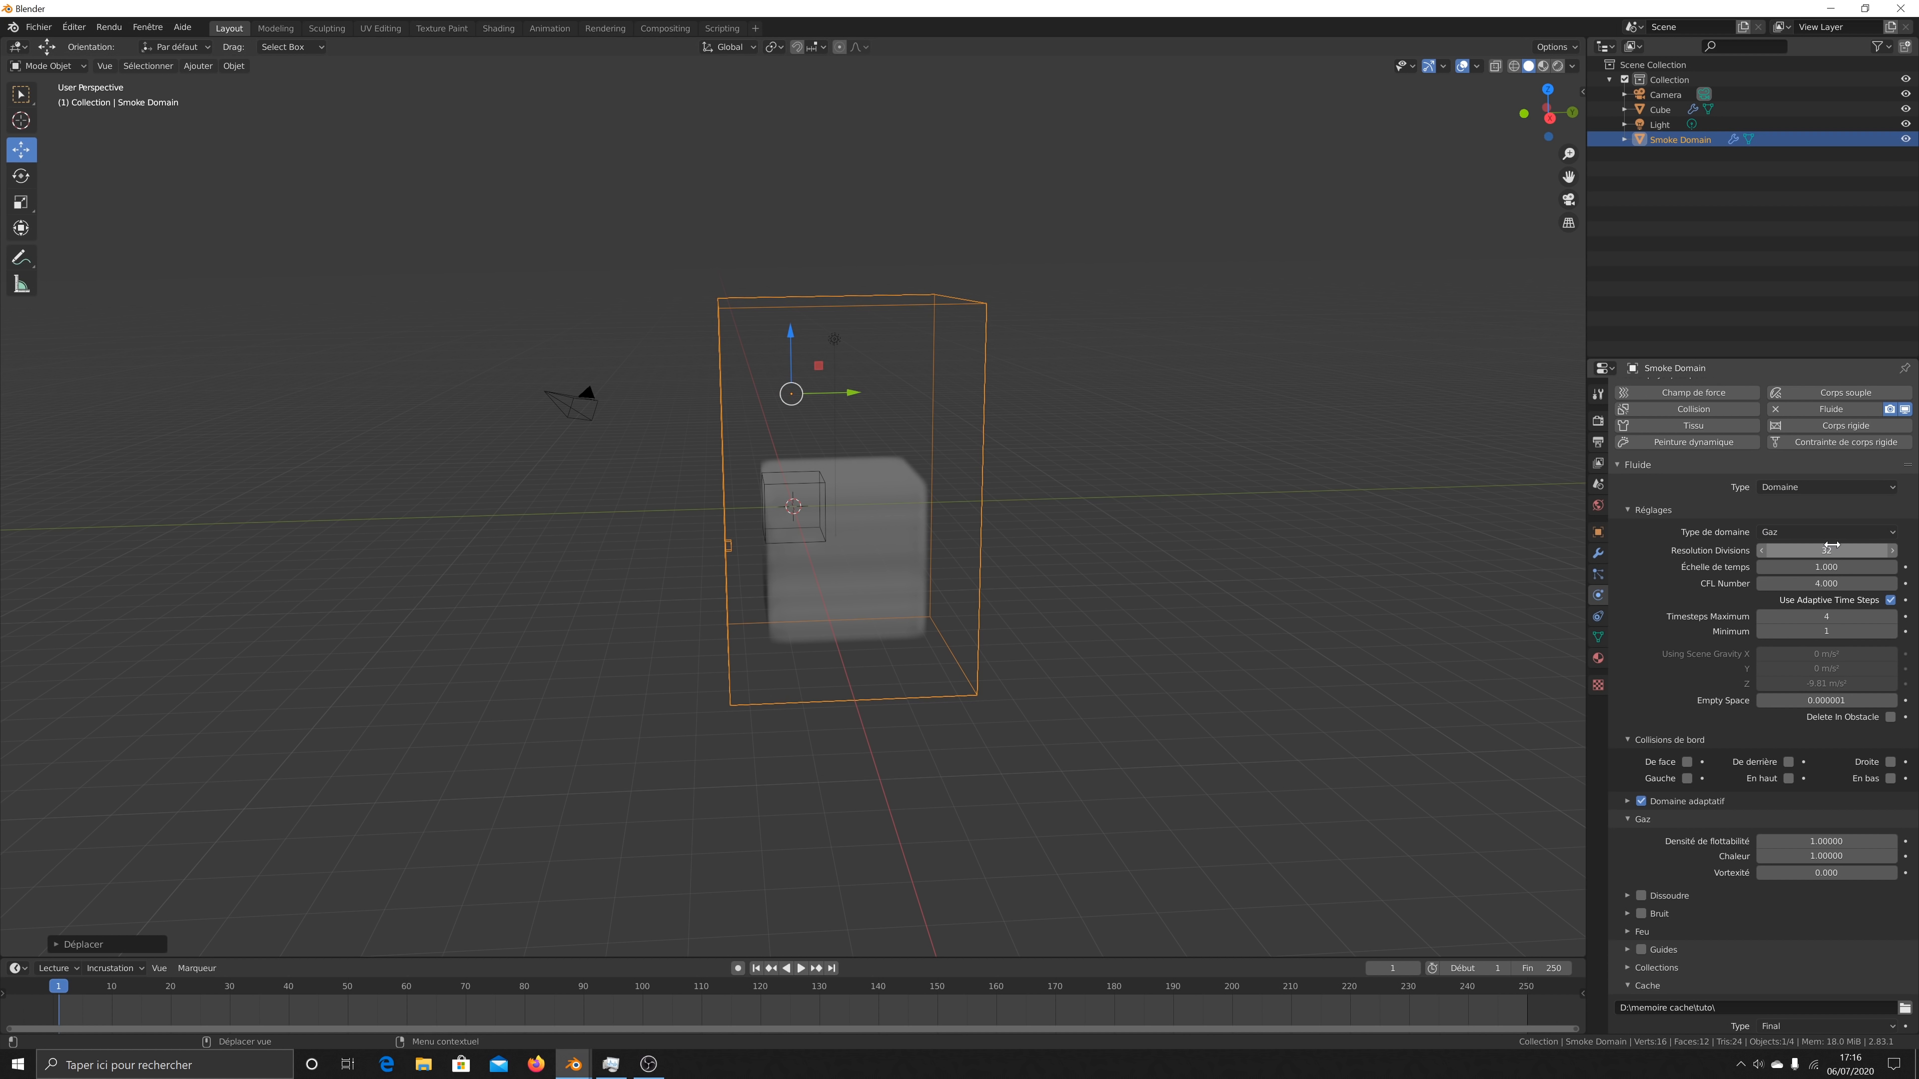
scroll(1776, 756, down, 4)
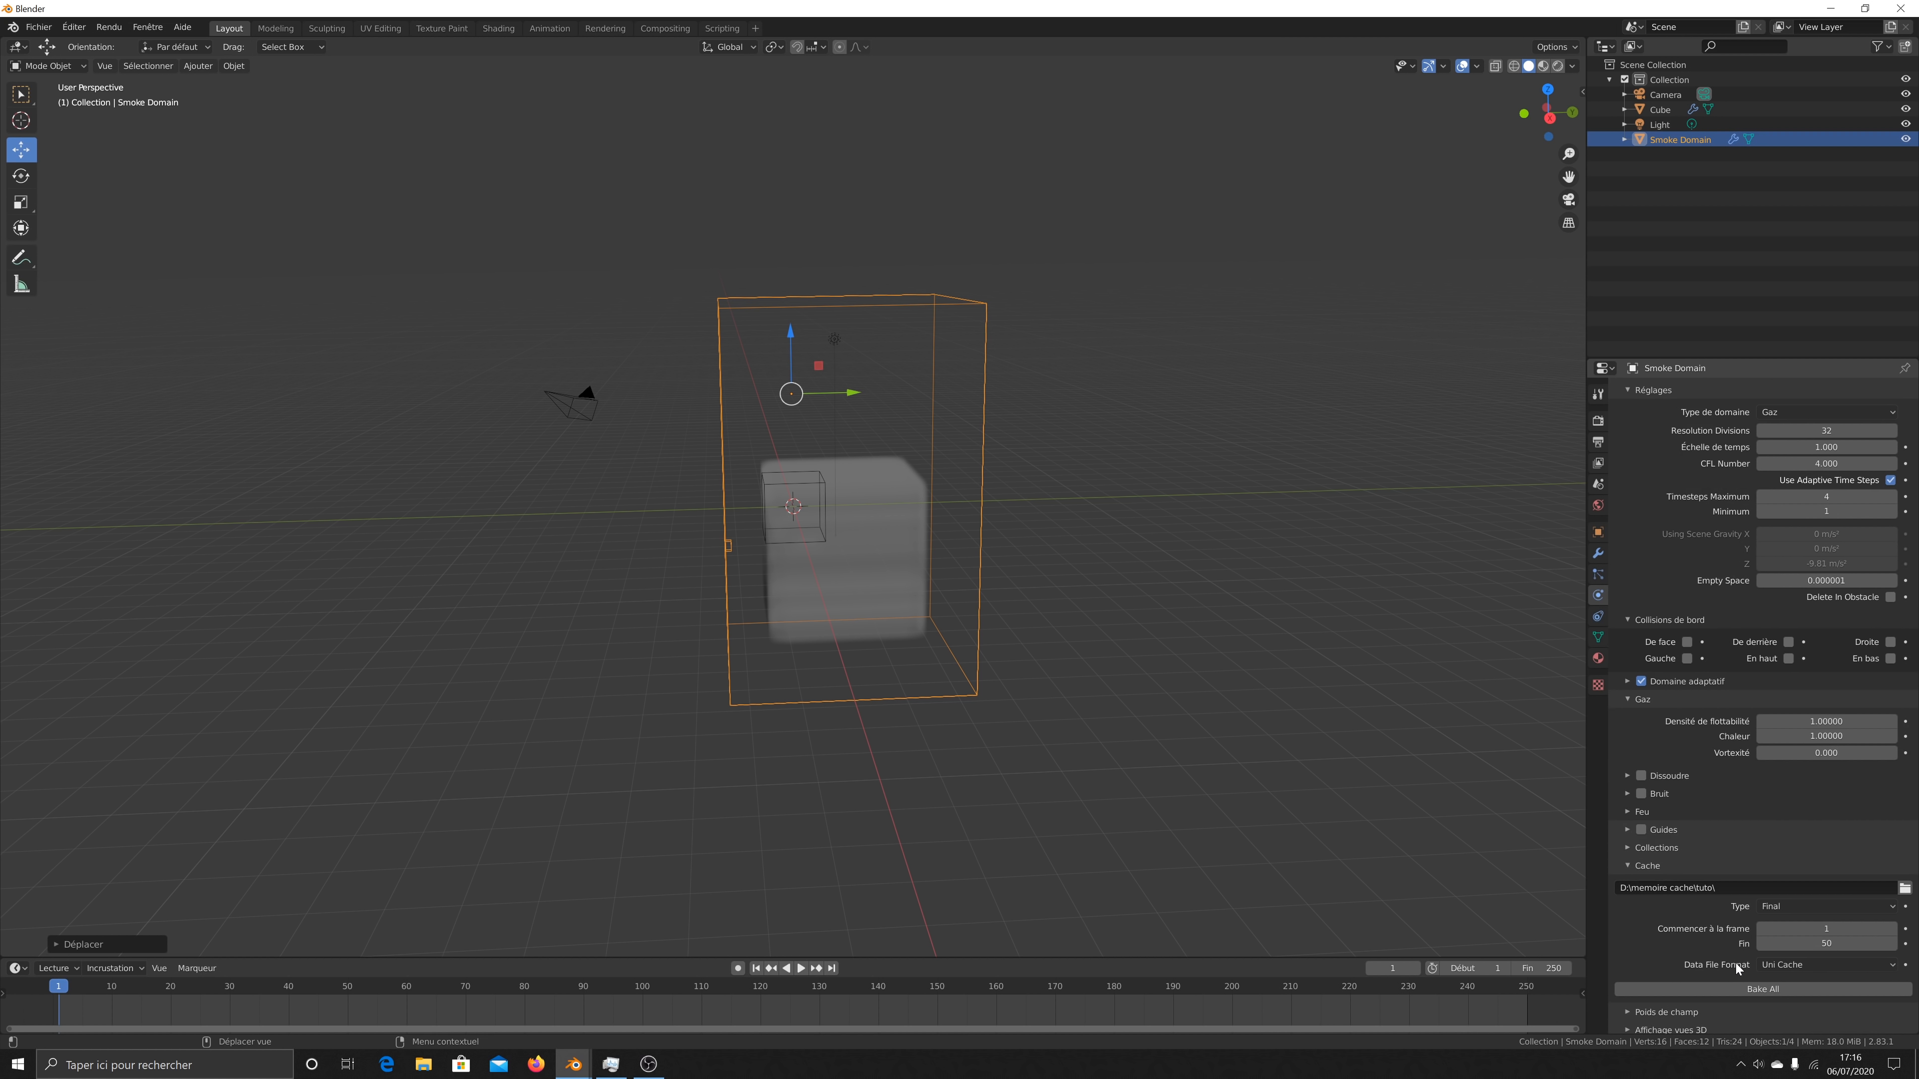
click(1717, 995)
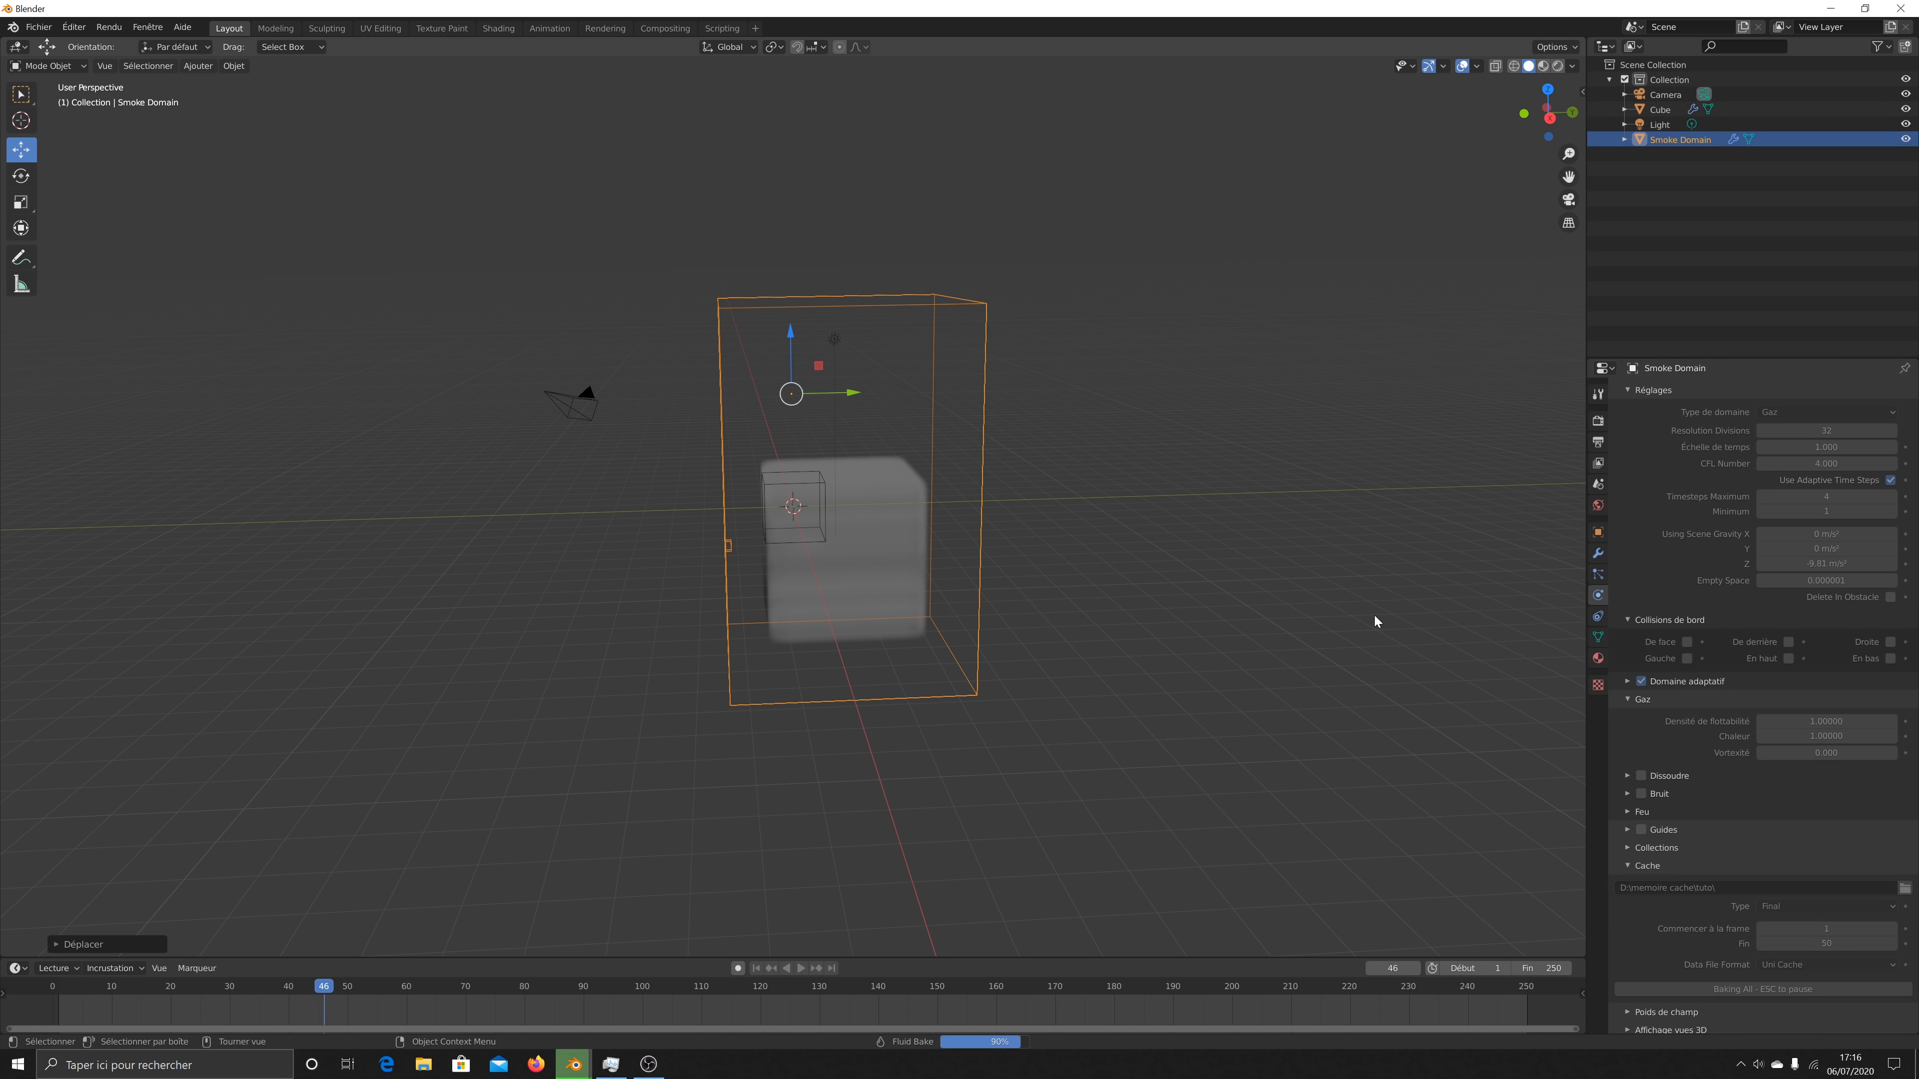
click(802, 969)
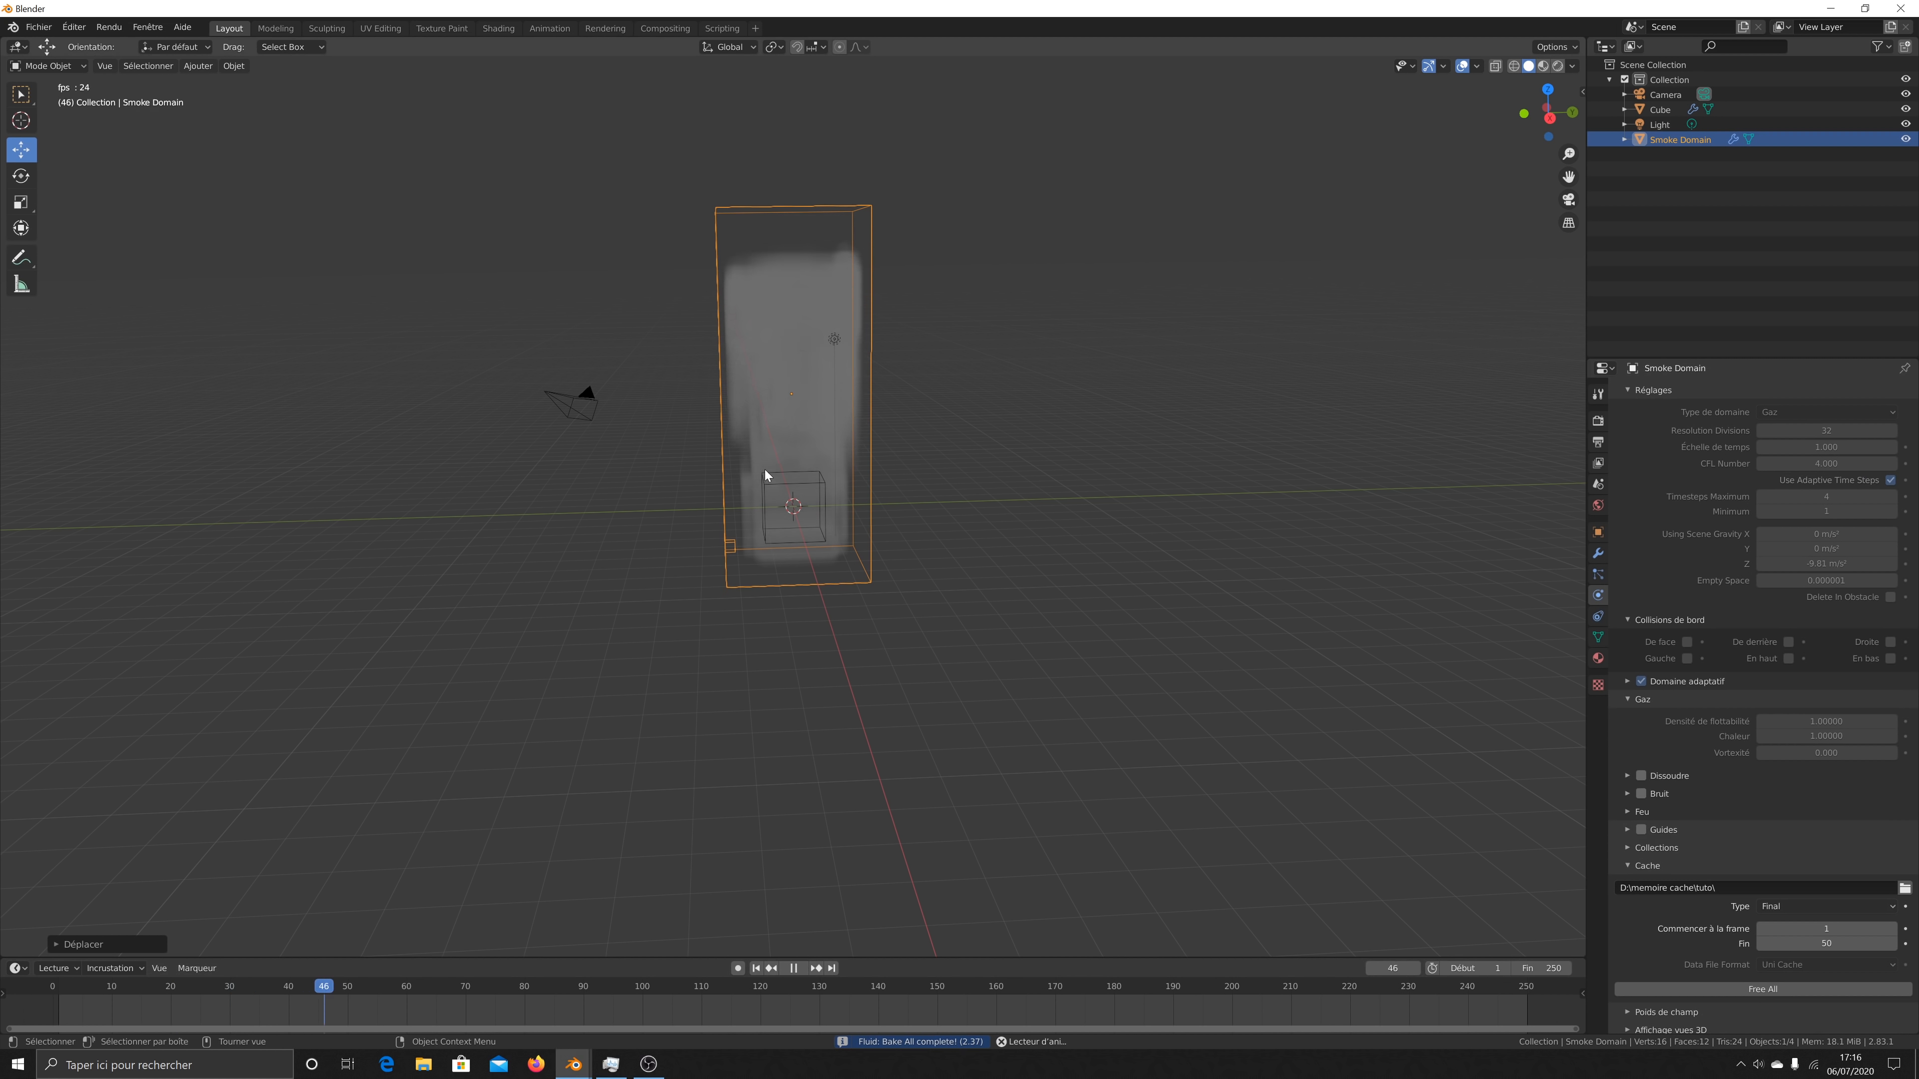
key(space)
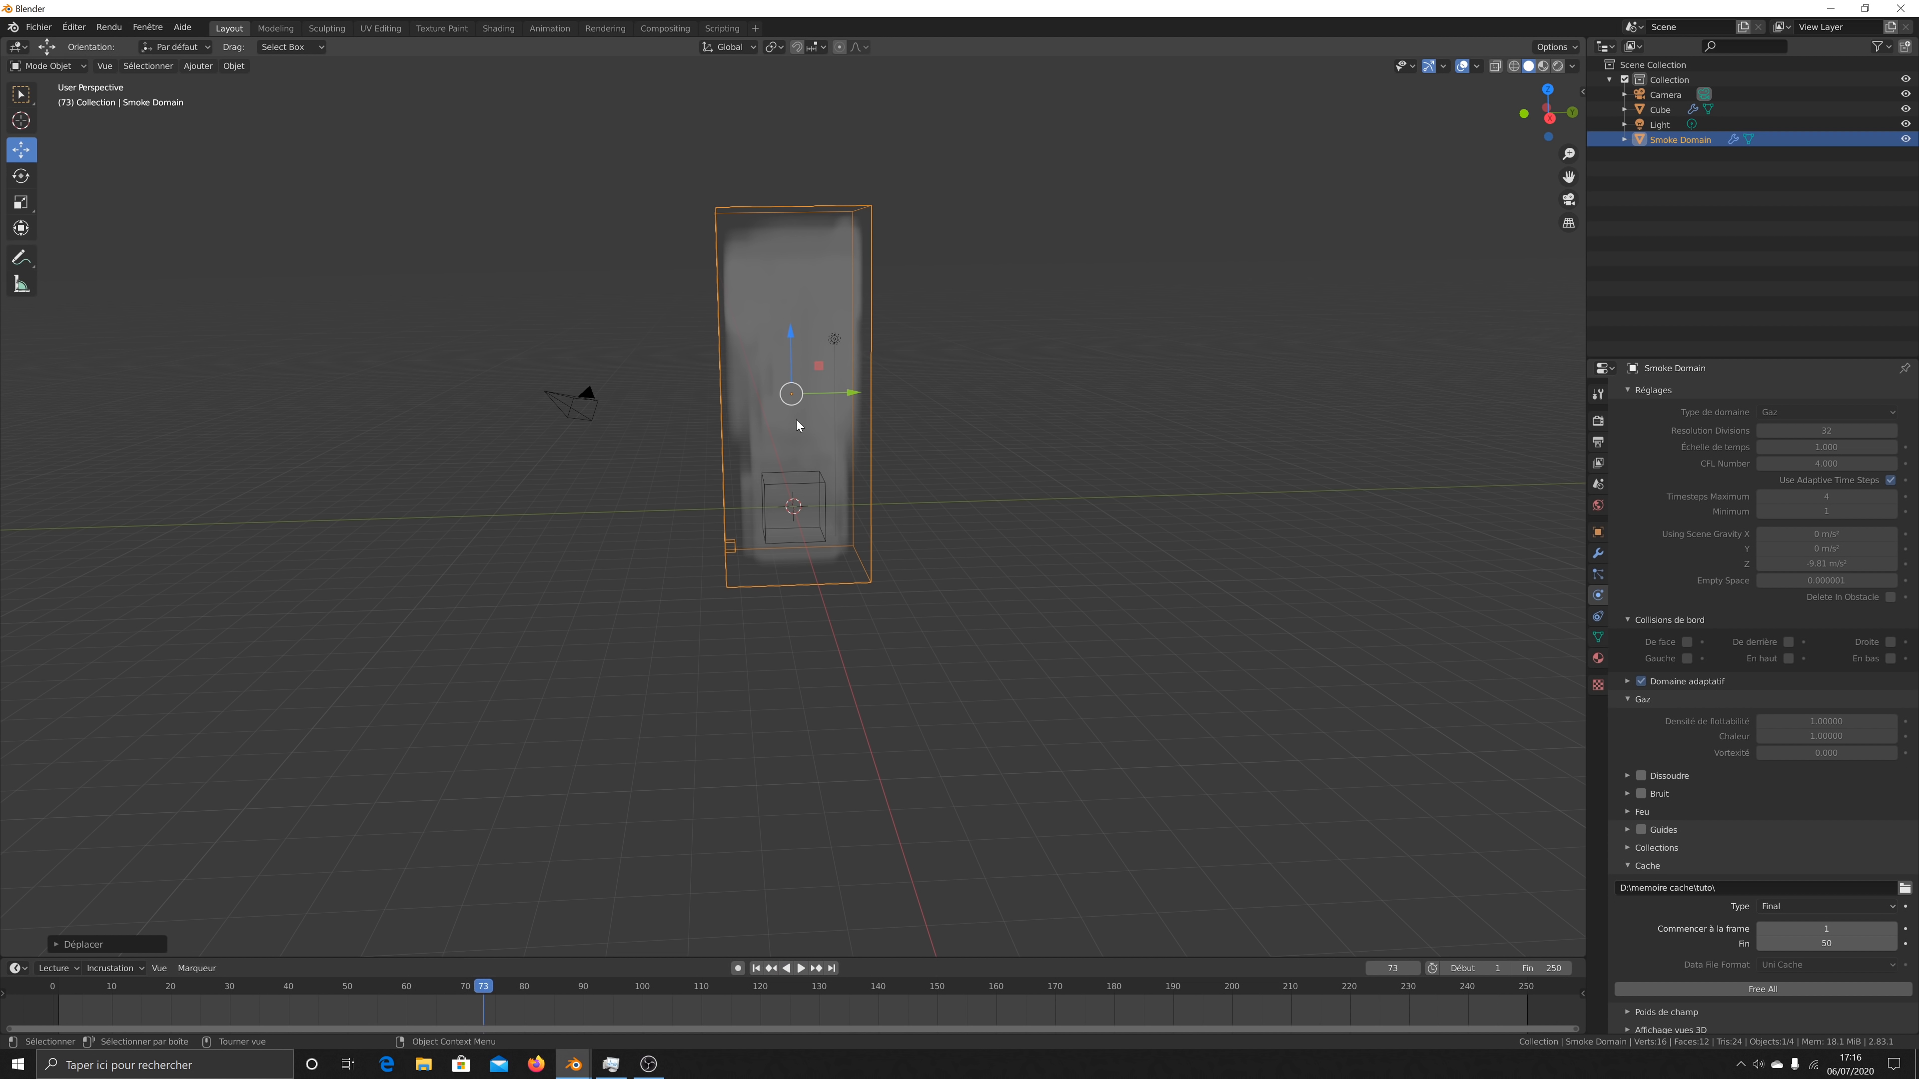
Step: Widen the smoke domain by scaling it along the Y axis
click(20, 201)
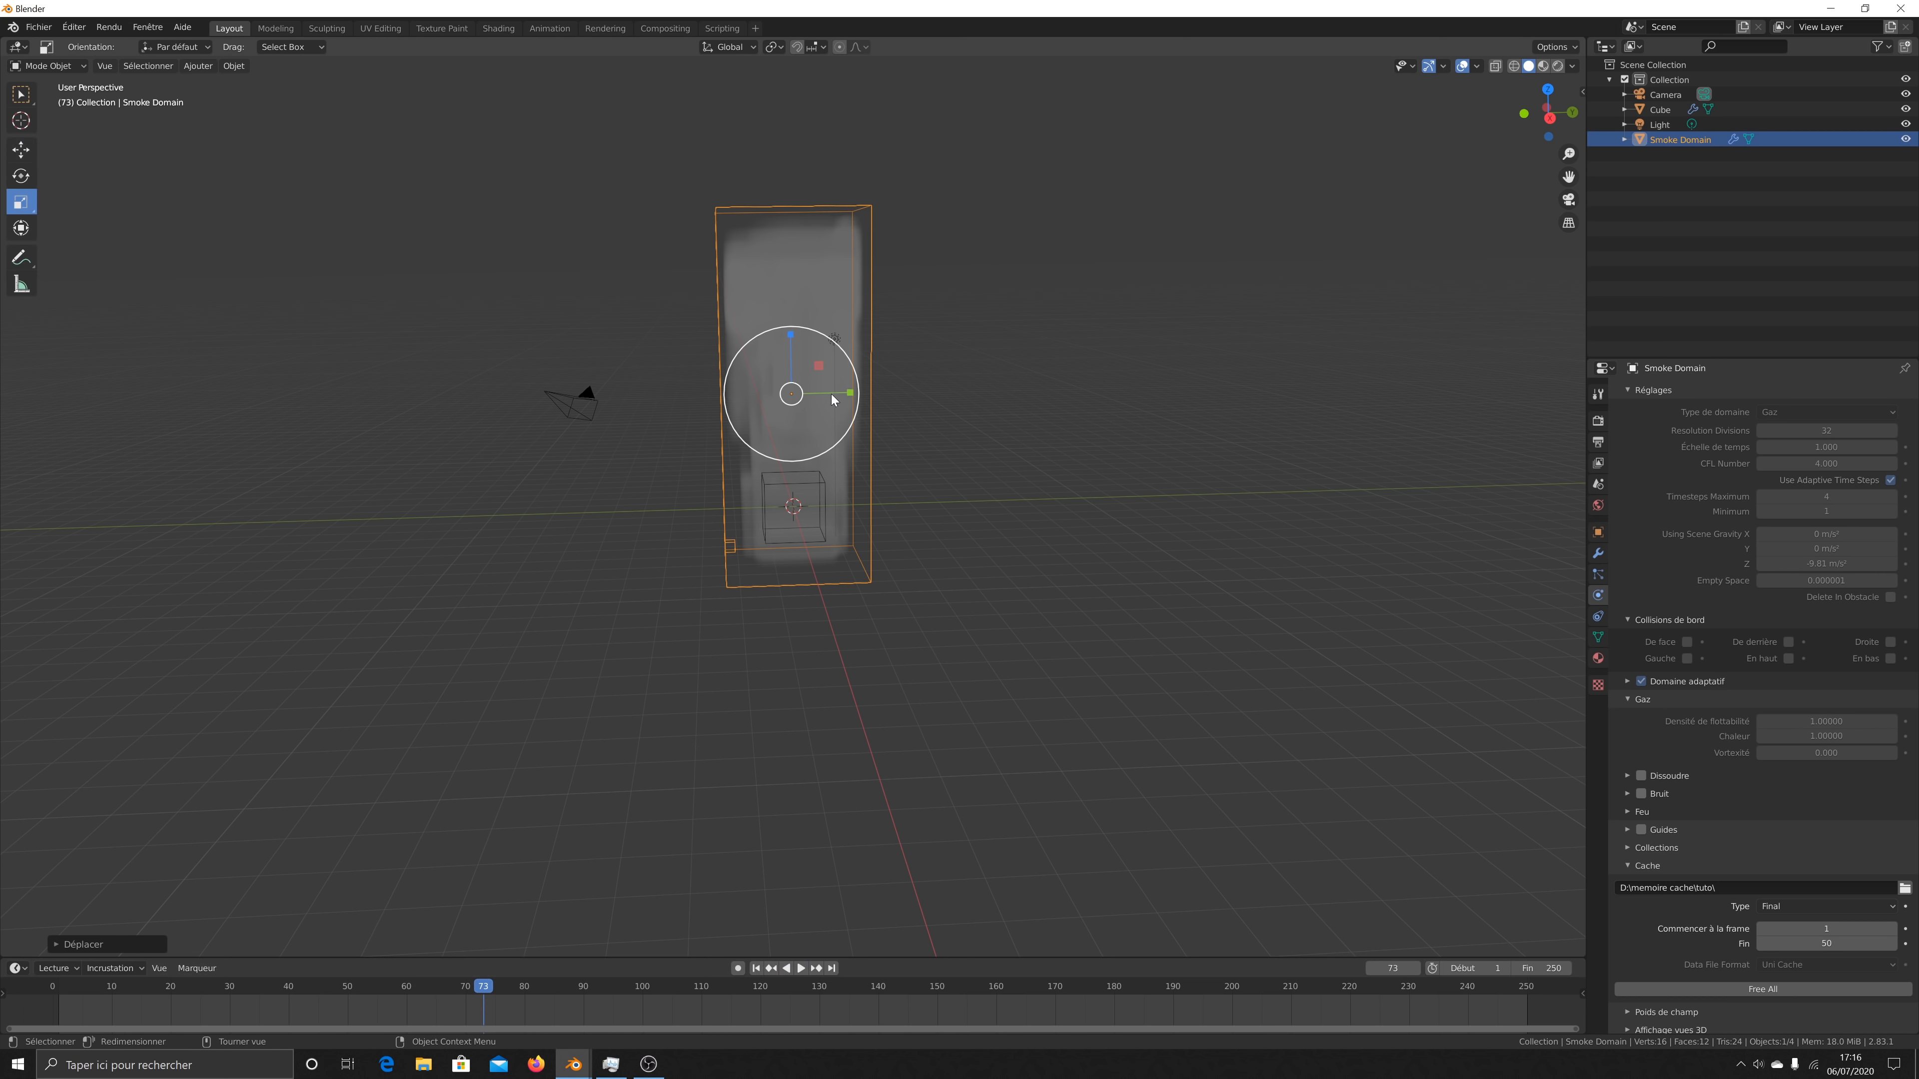
drag(848, 393, 877, 391)
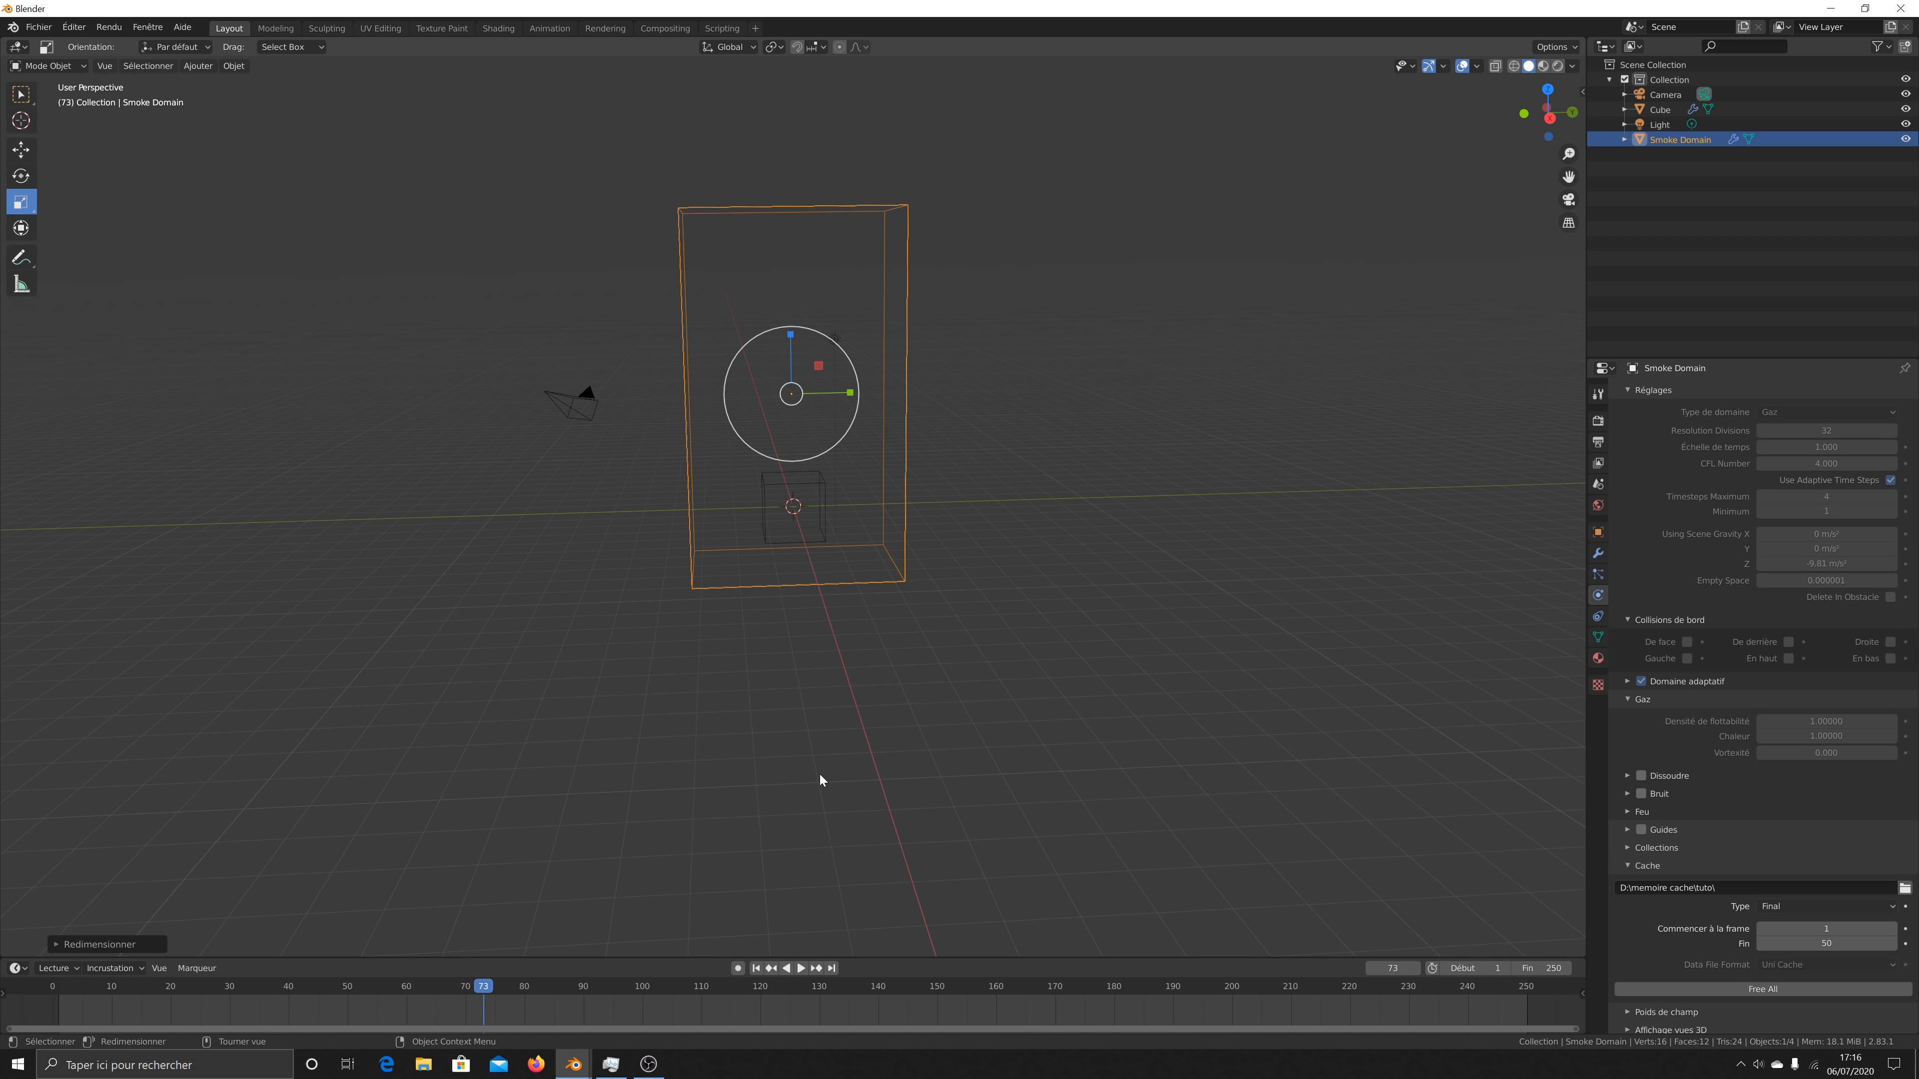
Step: Free the existing bake, rebake the whole simulation from the first frame, and play it back to about frame 81
click(756, 968)
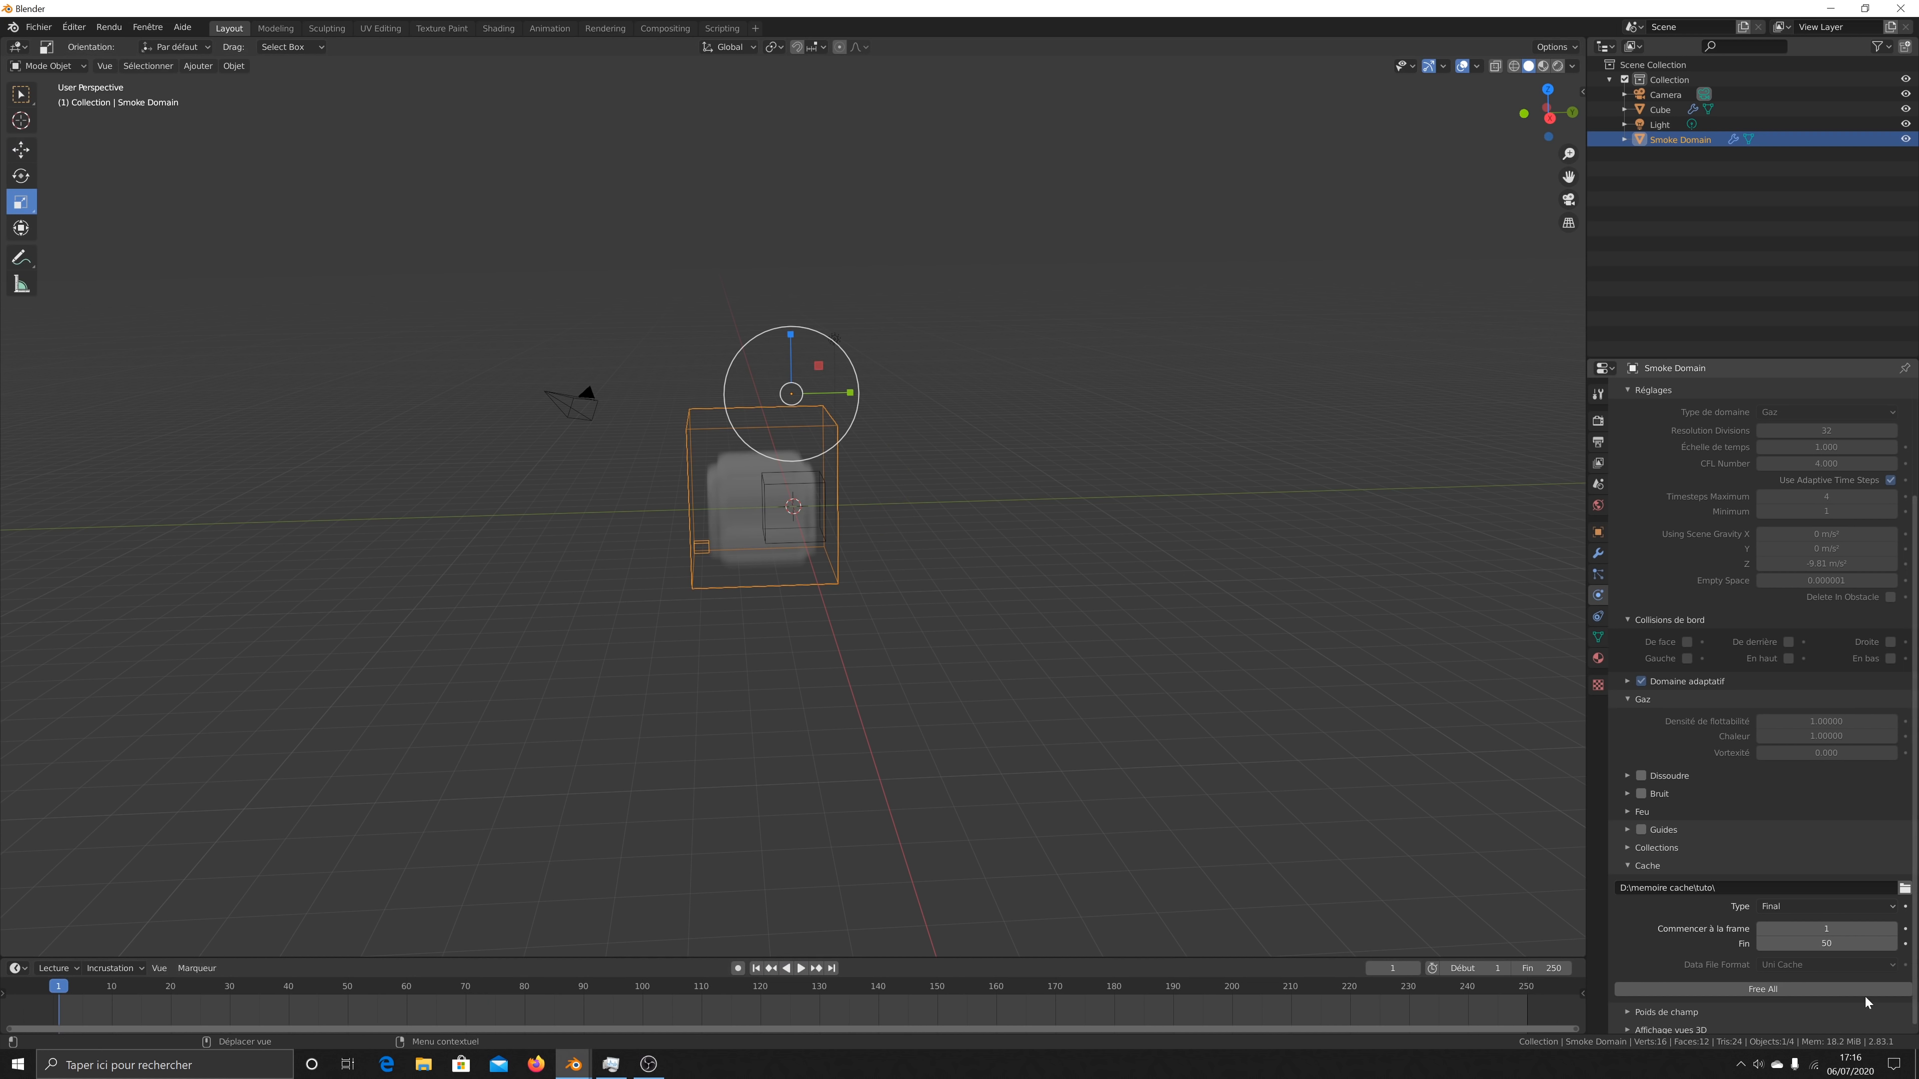
click(1840, 996)
click(1839, 995)
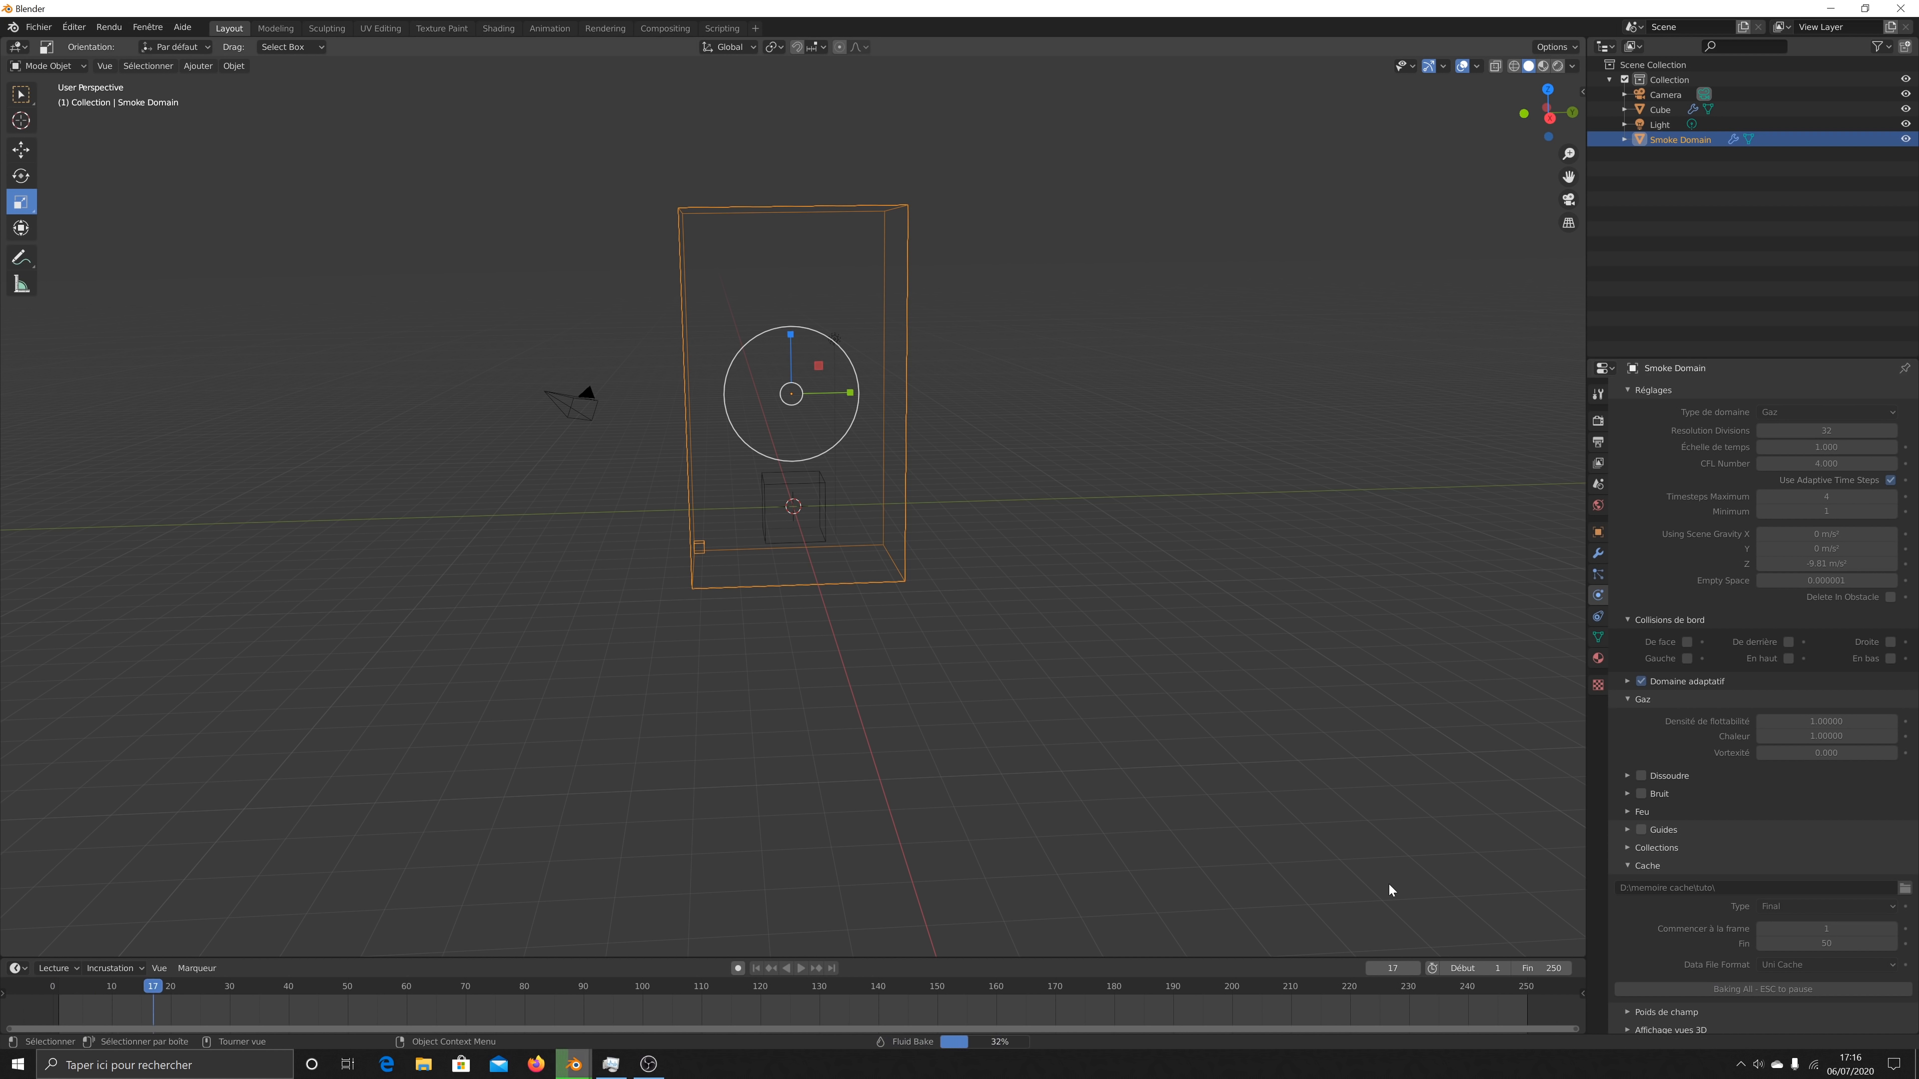
click(799, 967)
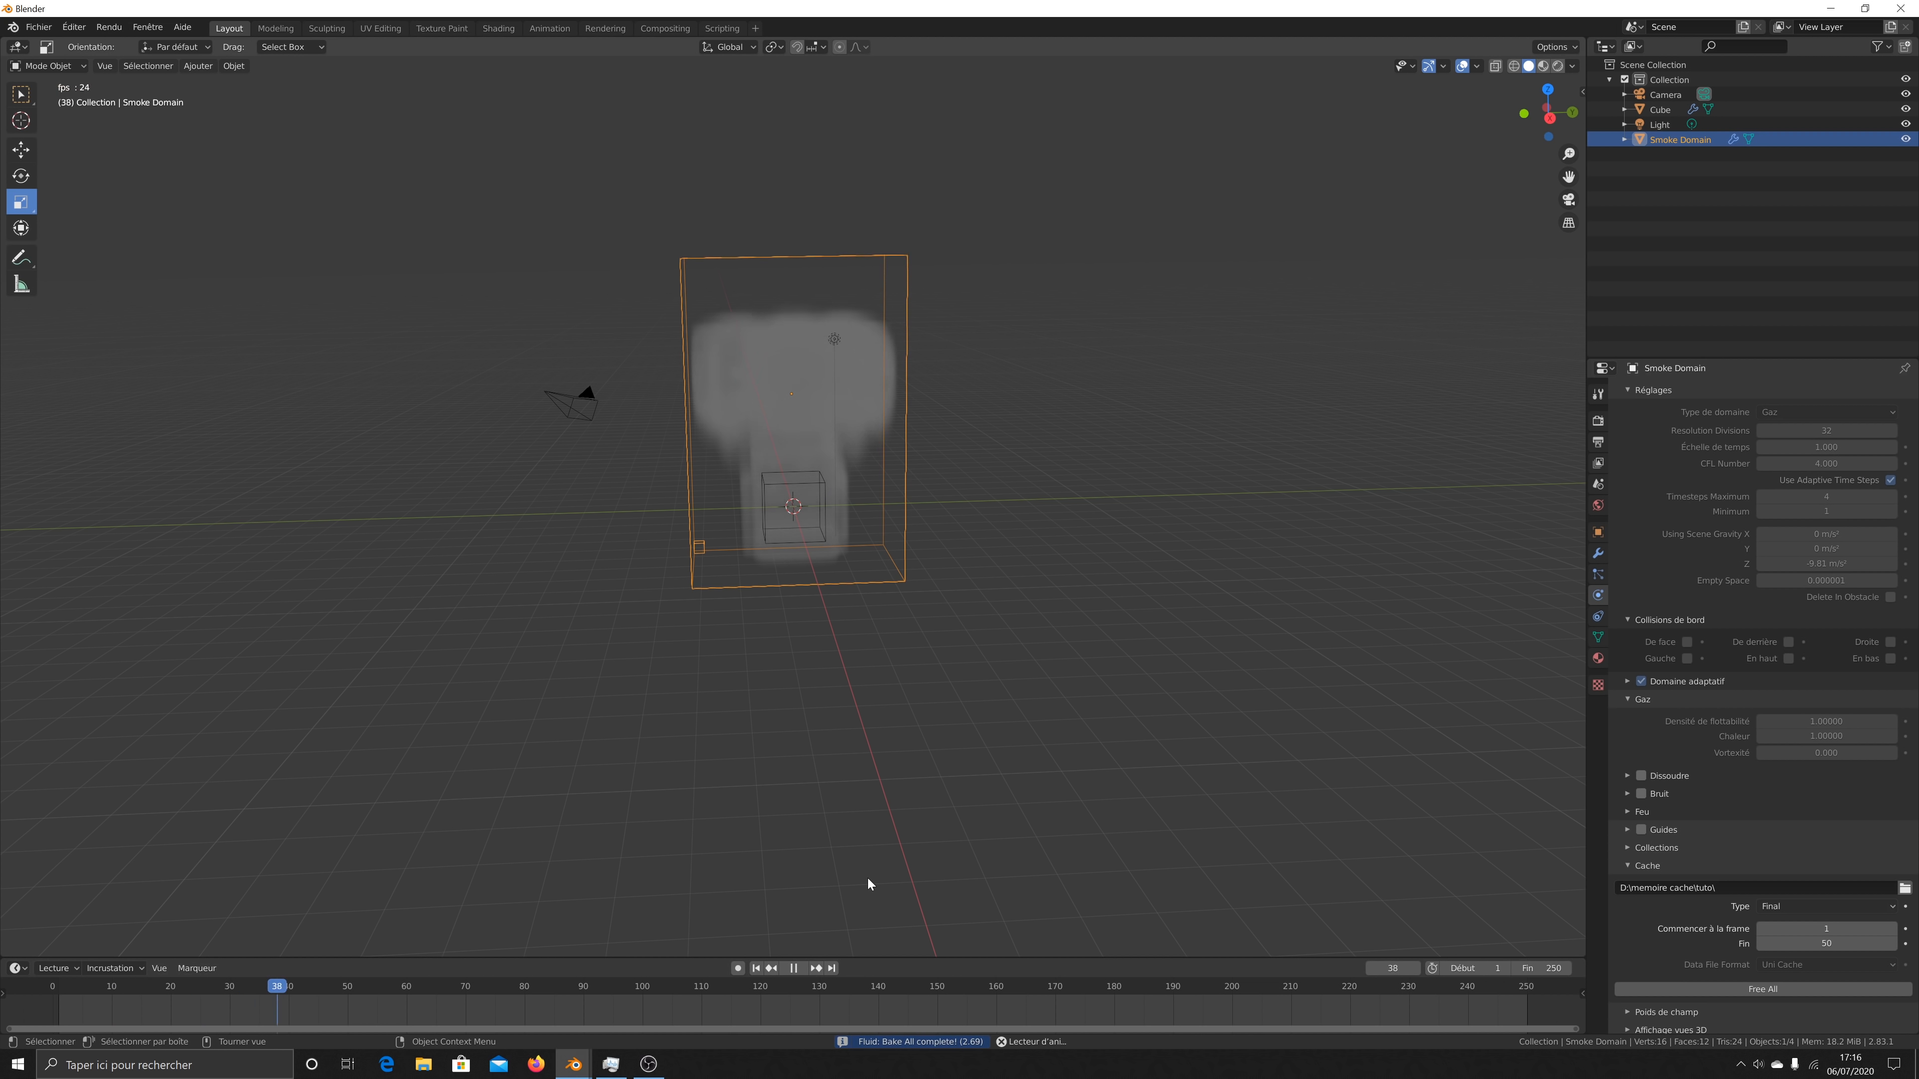
click(792, 970)
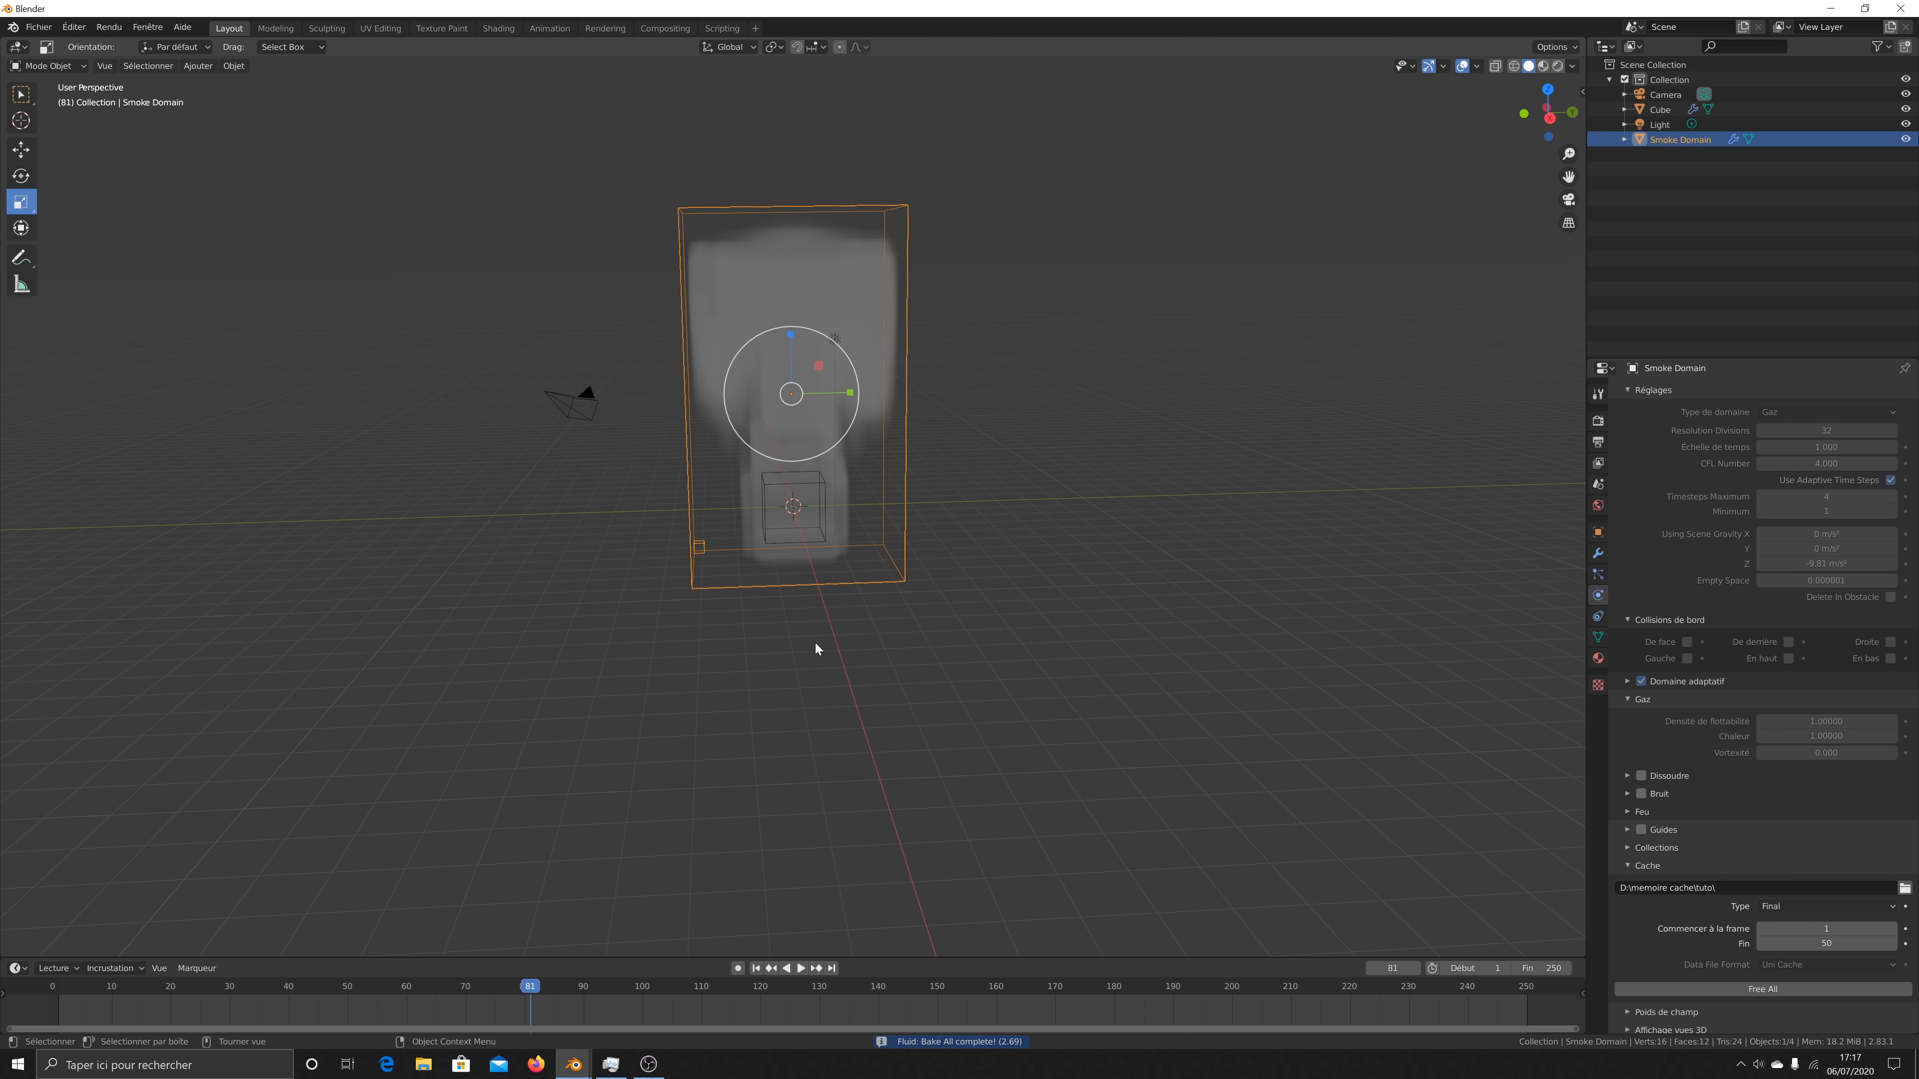
Step: Scale the smoke domain up uniformly and raise it along the Z axis so its base sits just below the cube
scroll(847, 494, down, 4)
scroll(847, 494, up, 3)
drag(1536, 112, 763, 449)
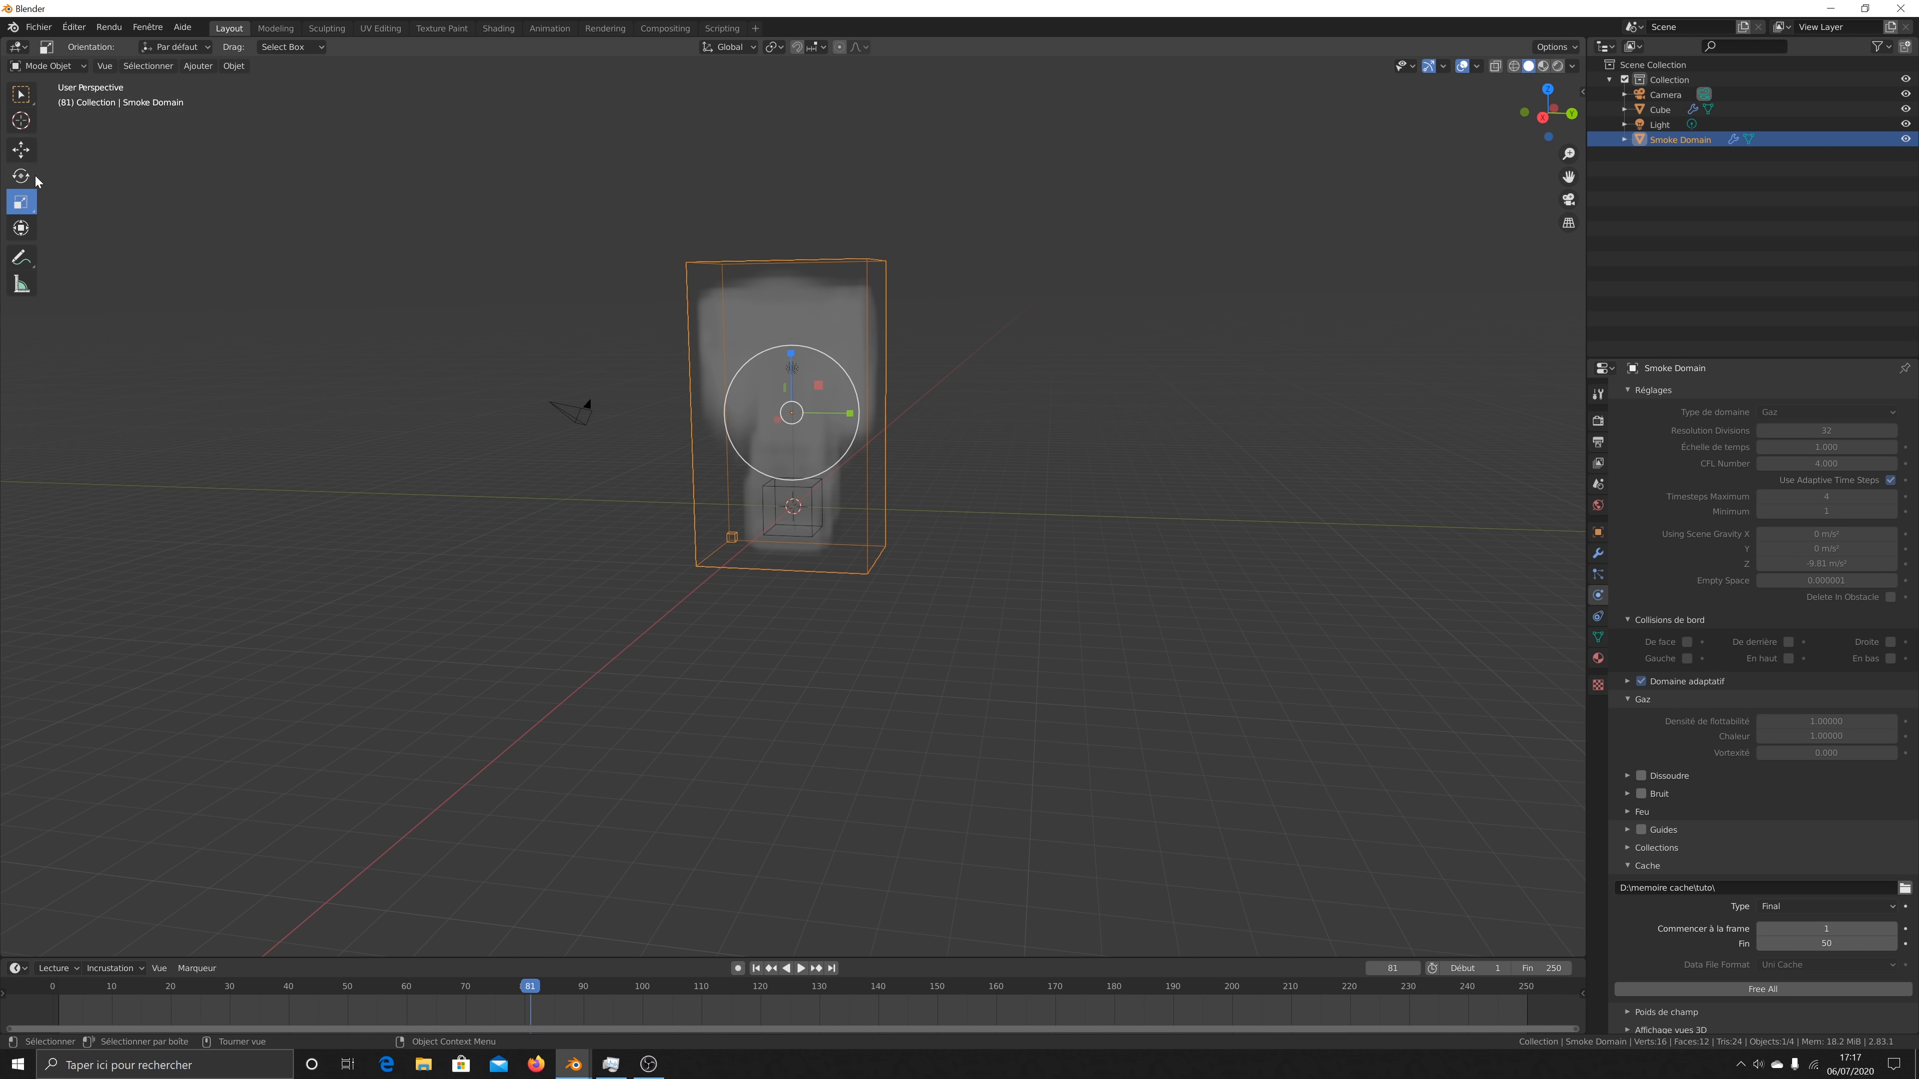
drag(838, 462, 890, 412)
click(21, 149)
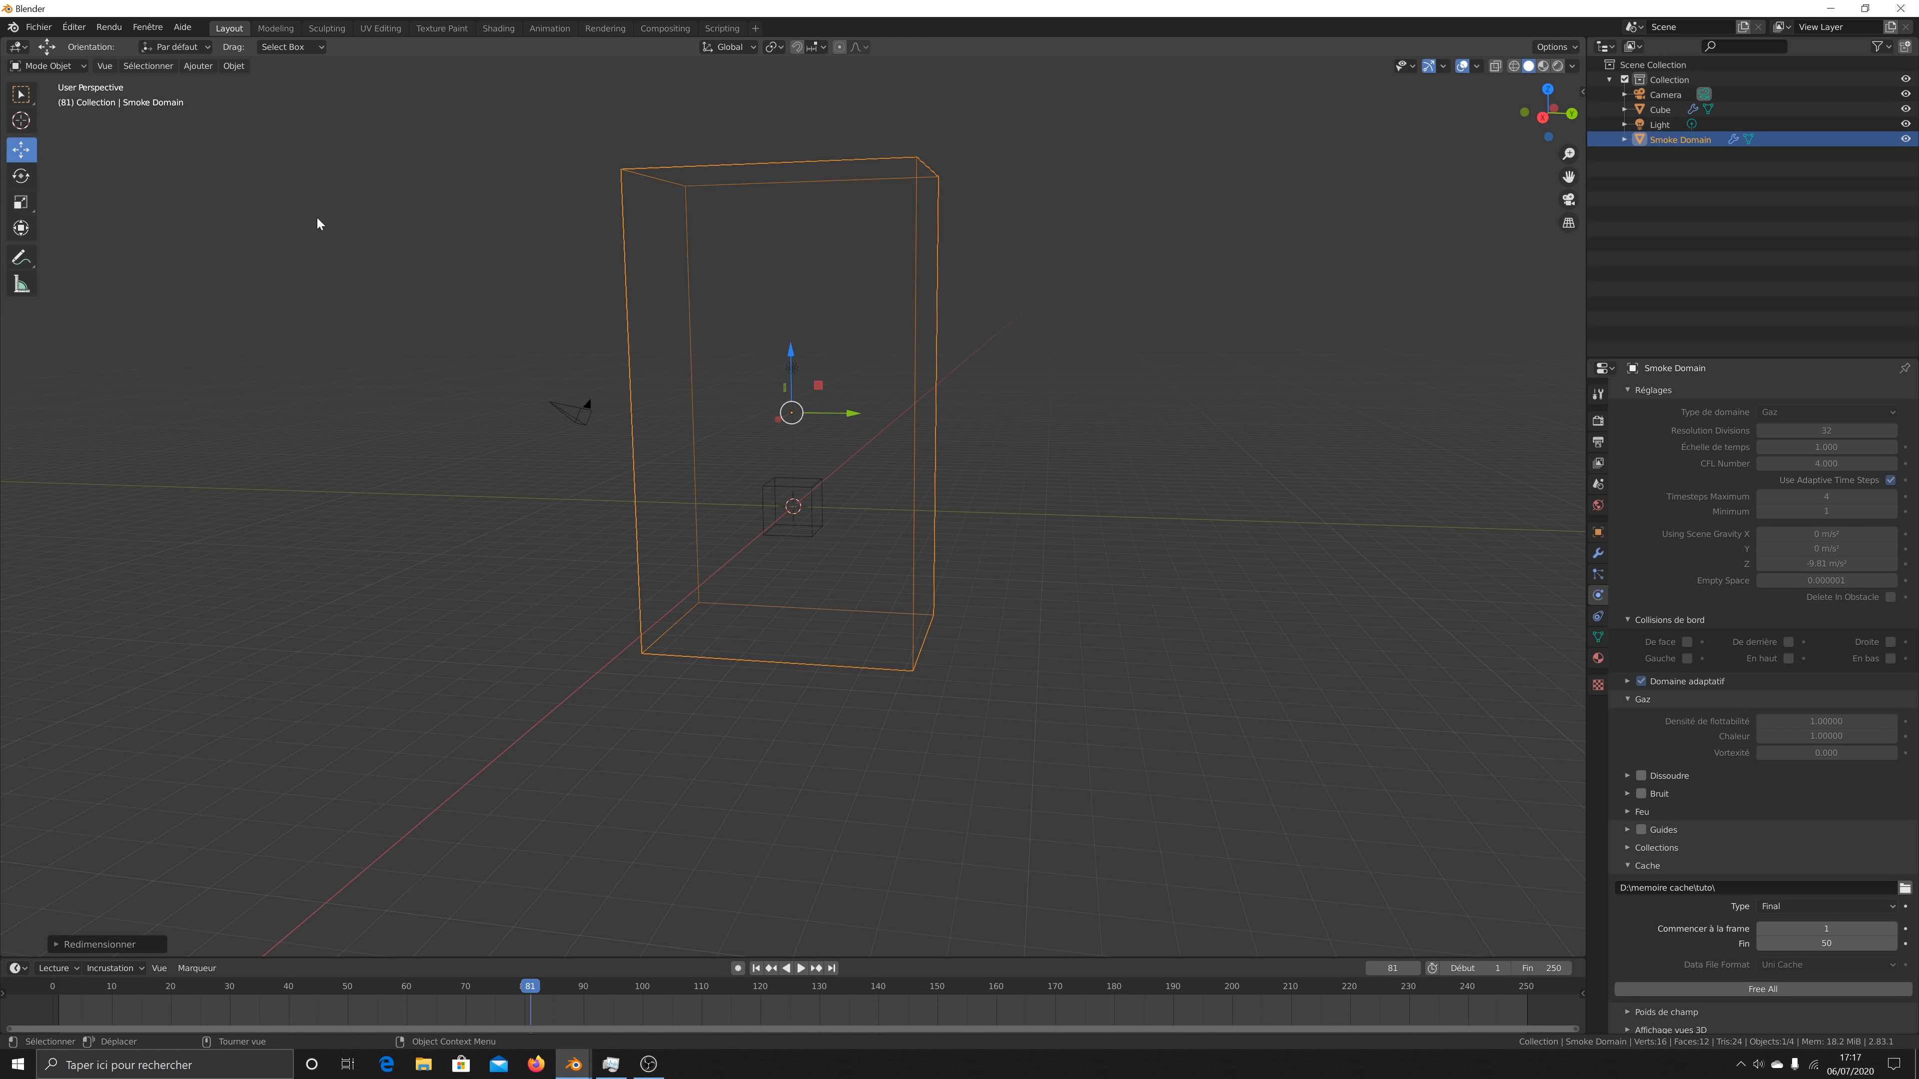
drag(790, 353, 792, 253)
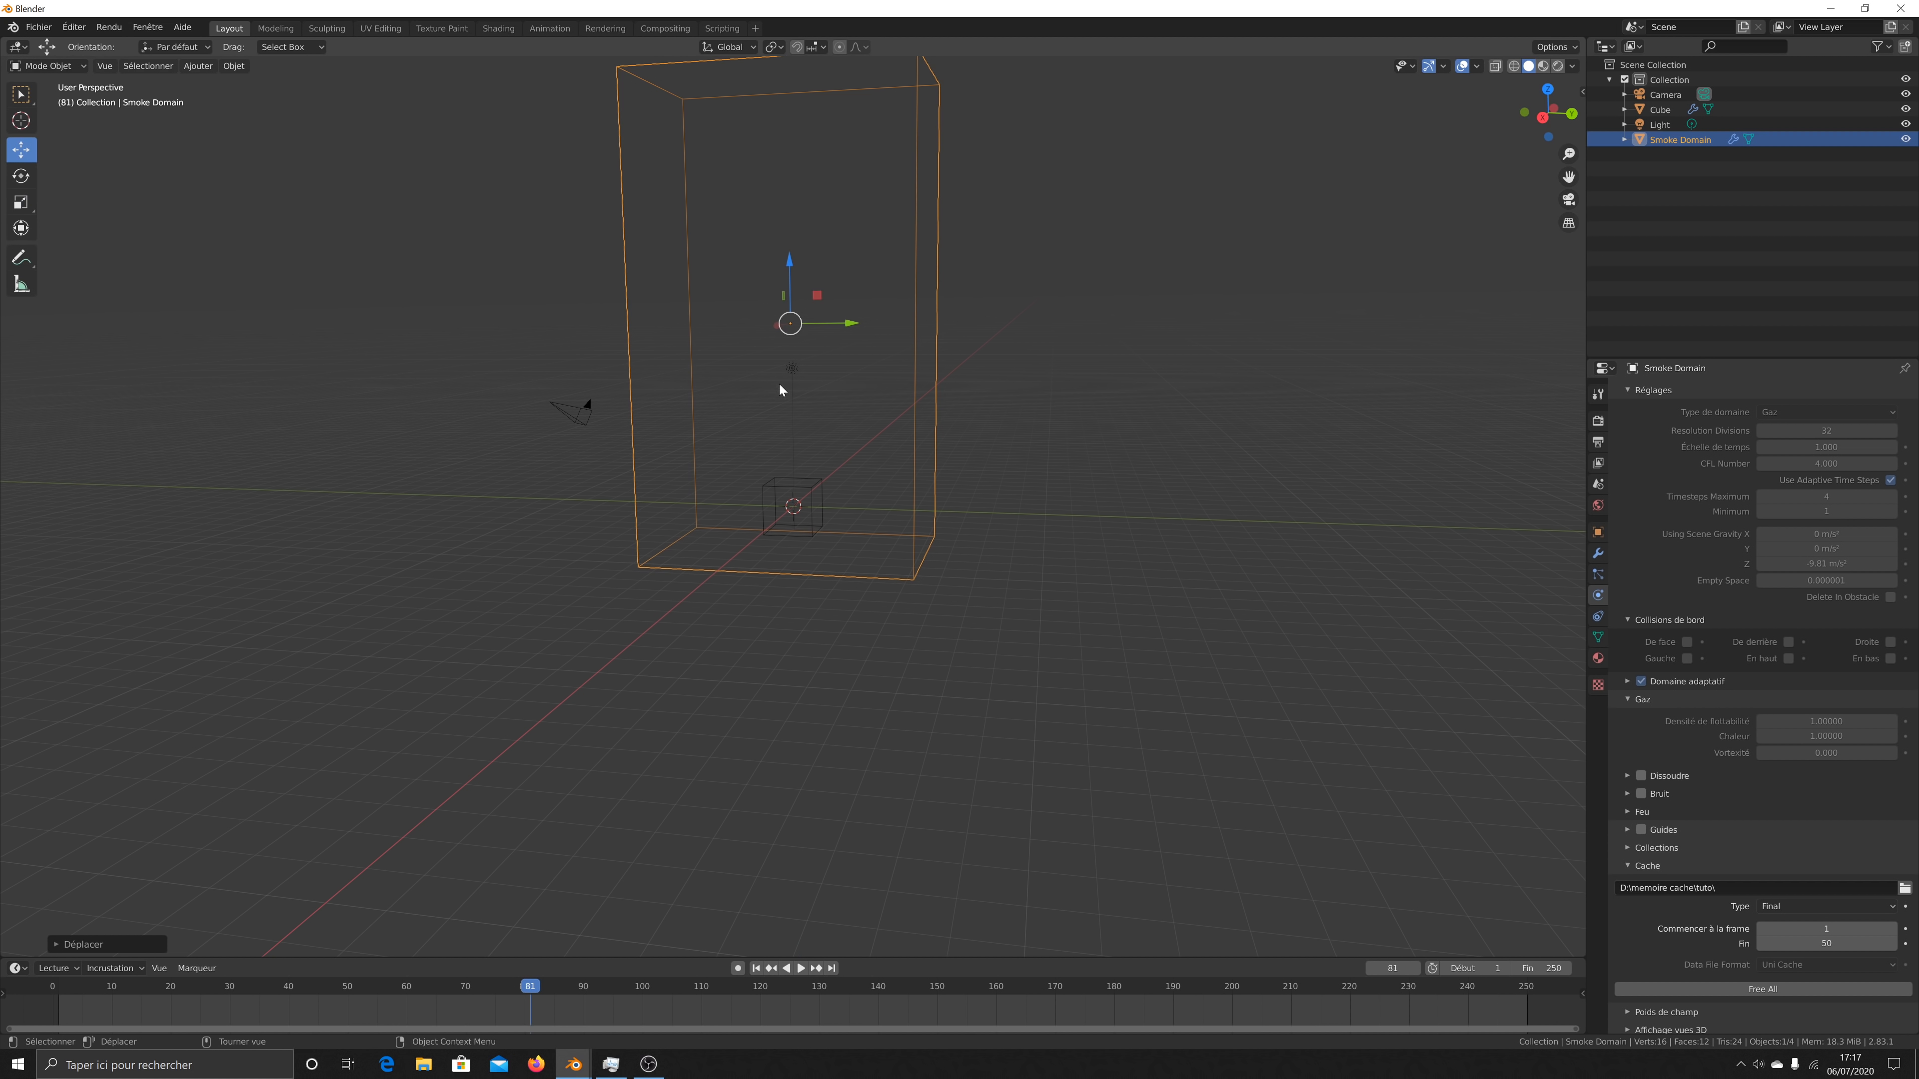
Step: Free and rebake the smoke simulation with the enlarged domain, and play the animation to about frame 97
click(756, 968)
click(1743, 985)
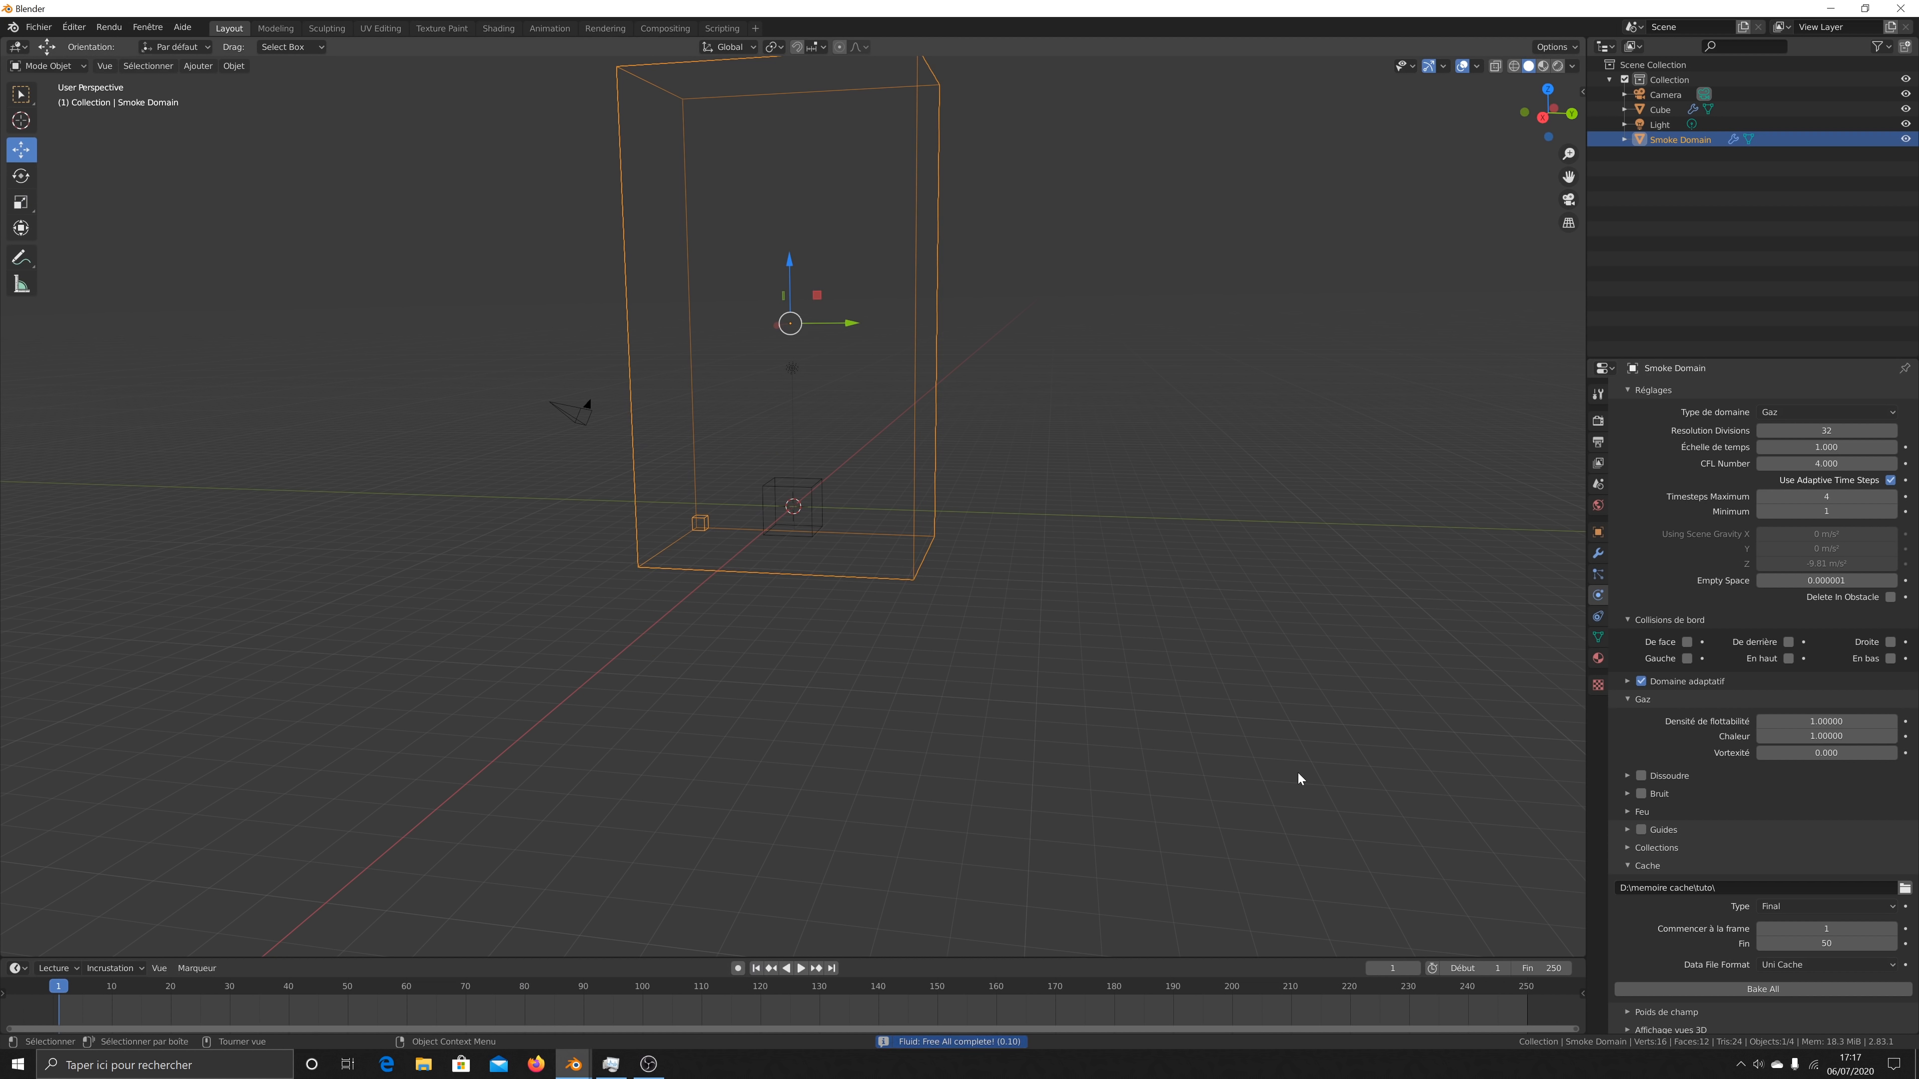
click(1736, 990)
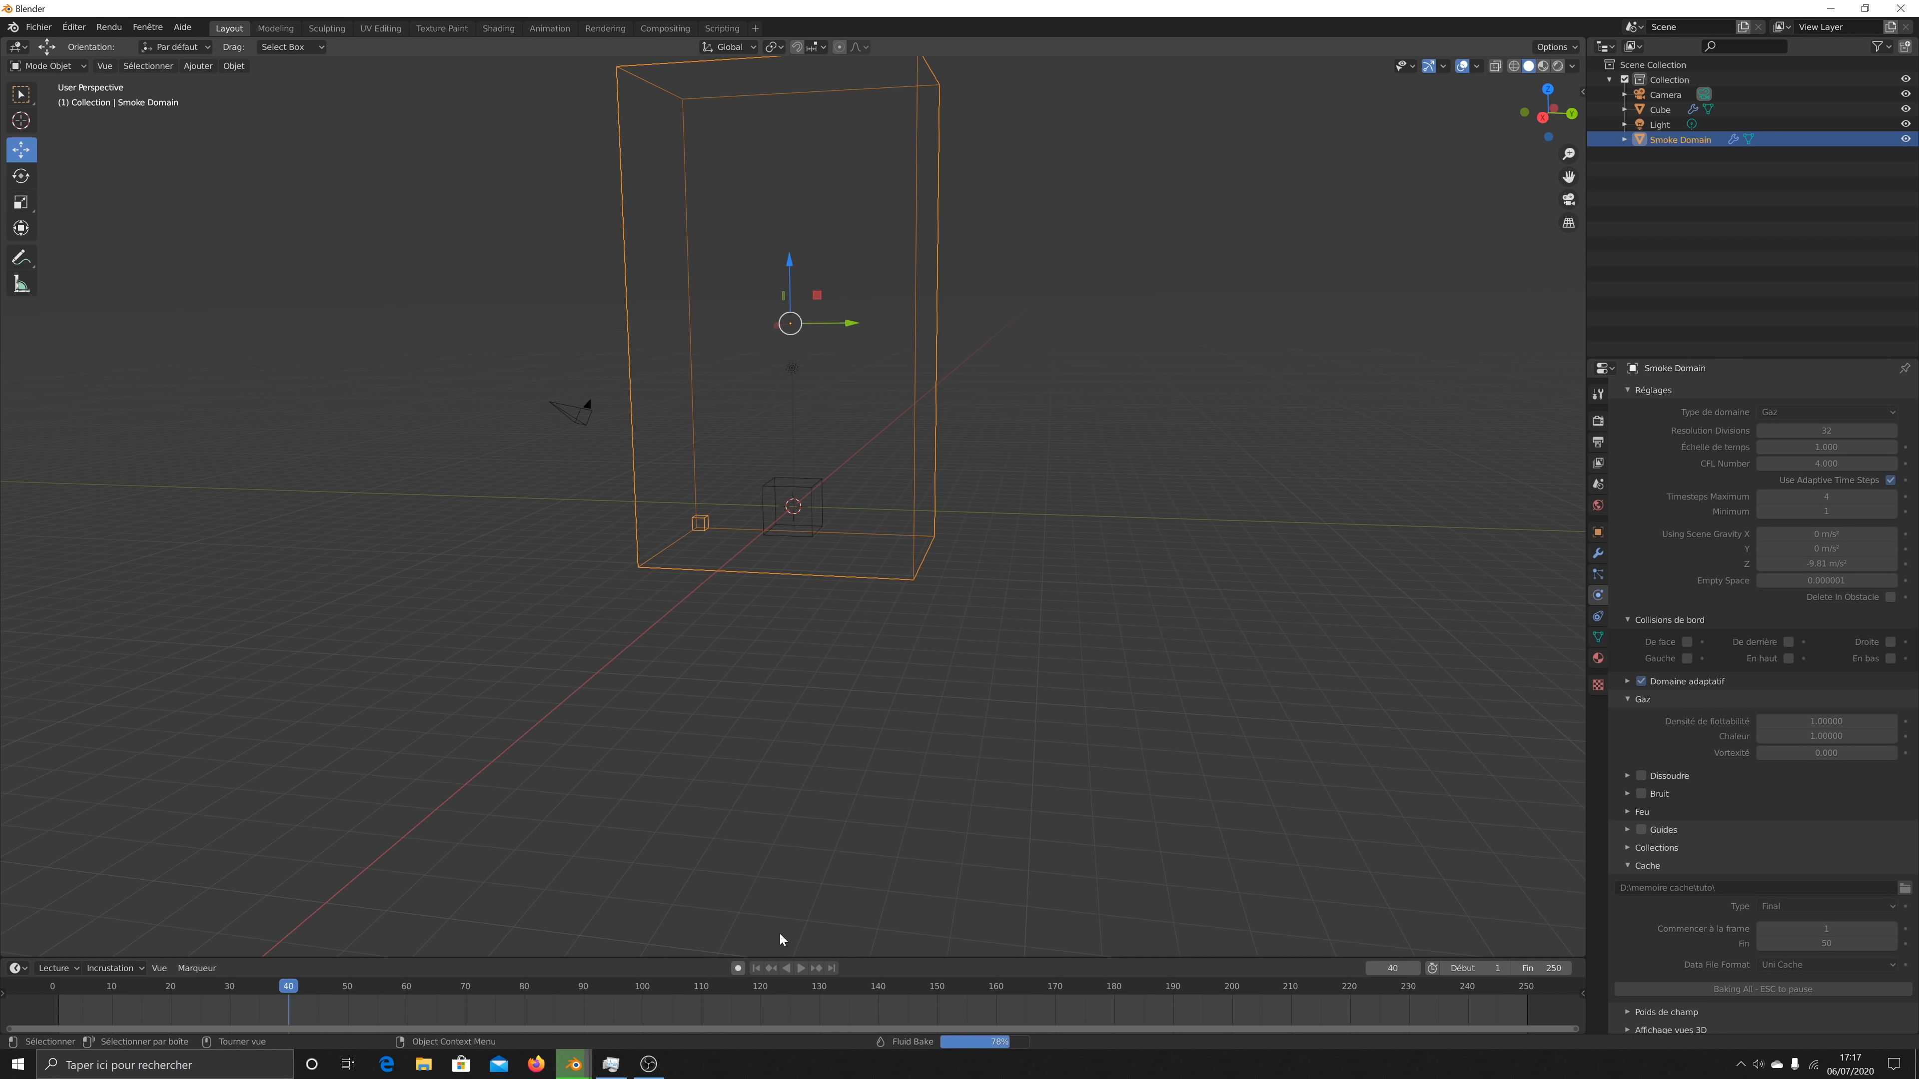
click(801, 968)
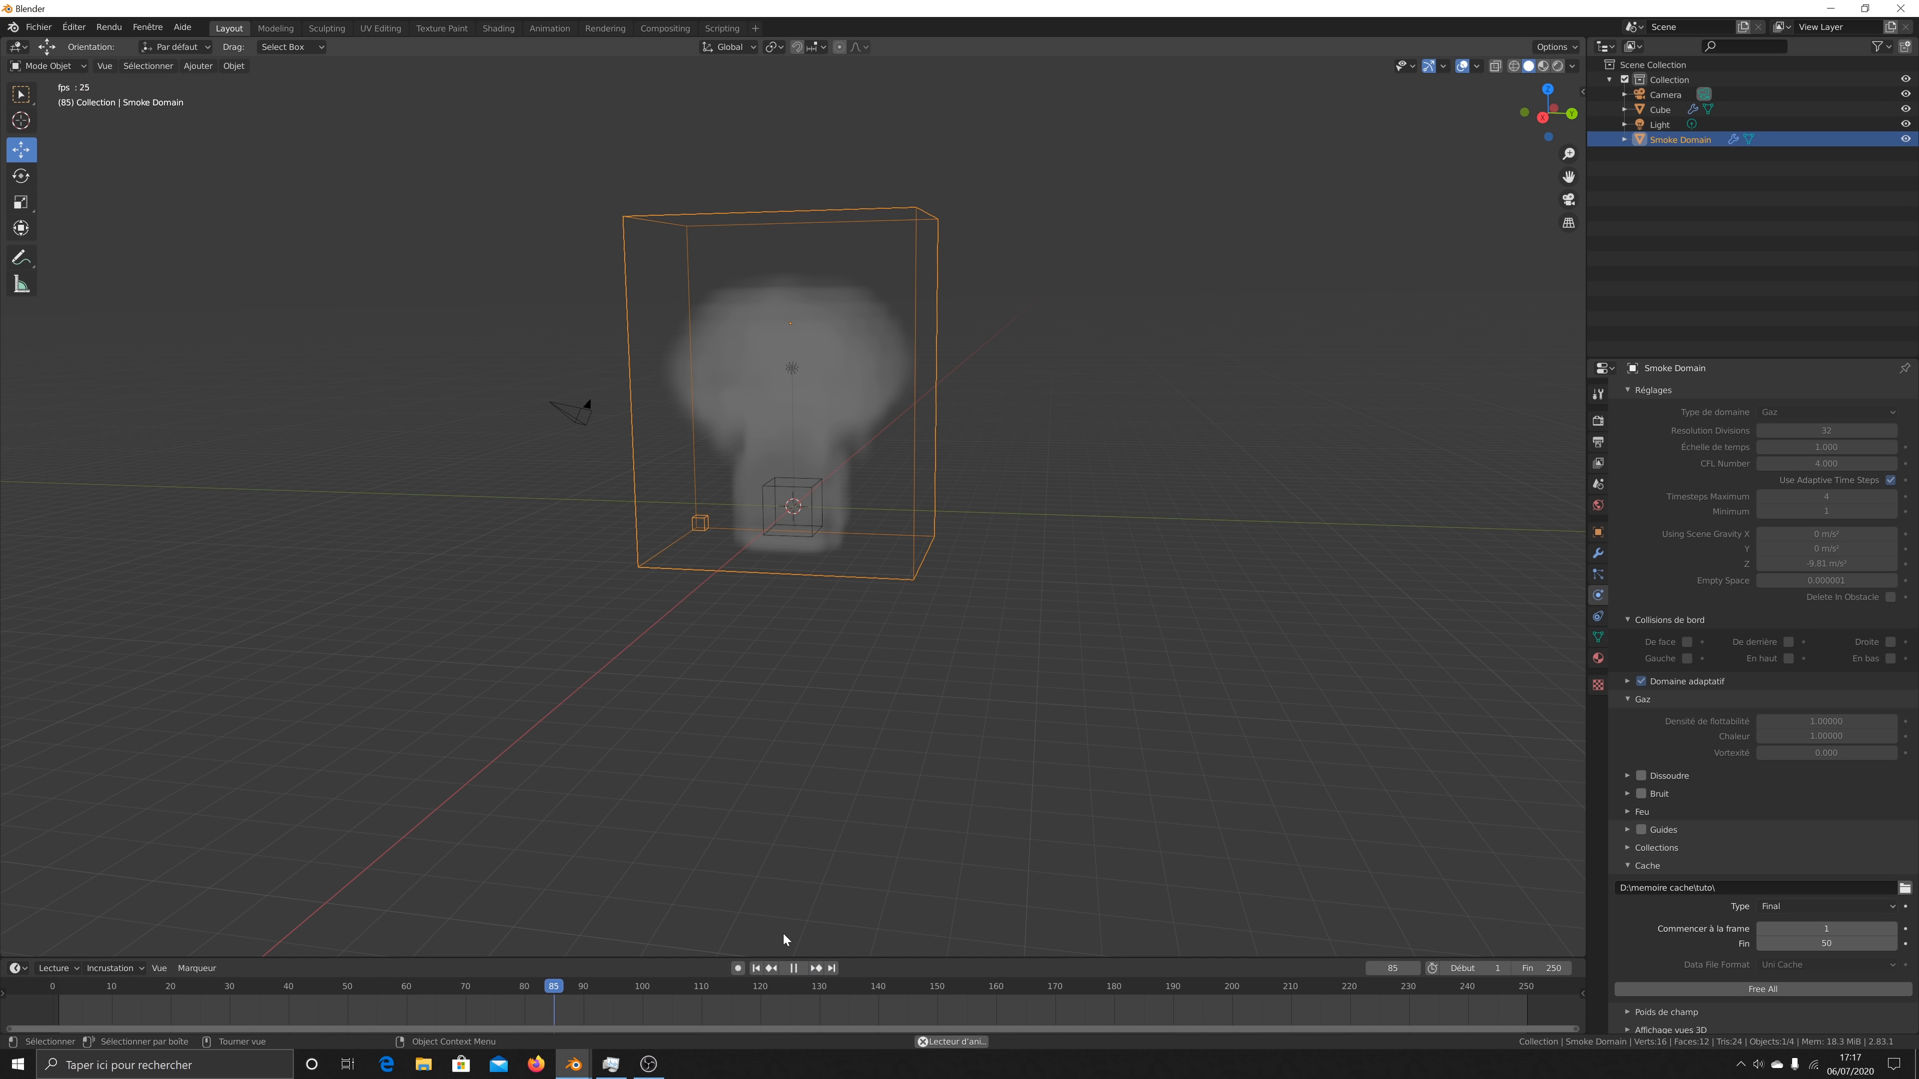
click(793, 968)
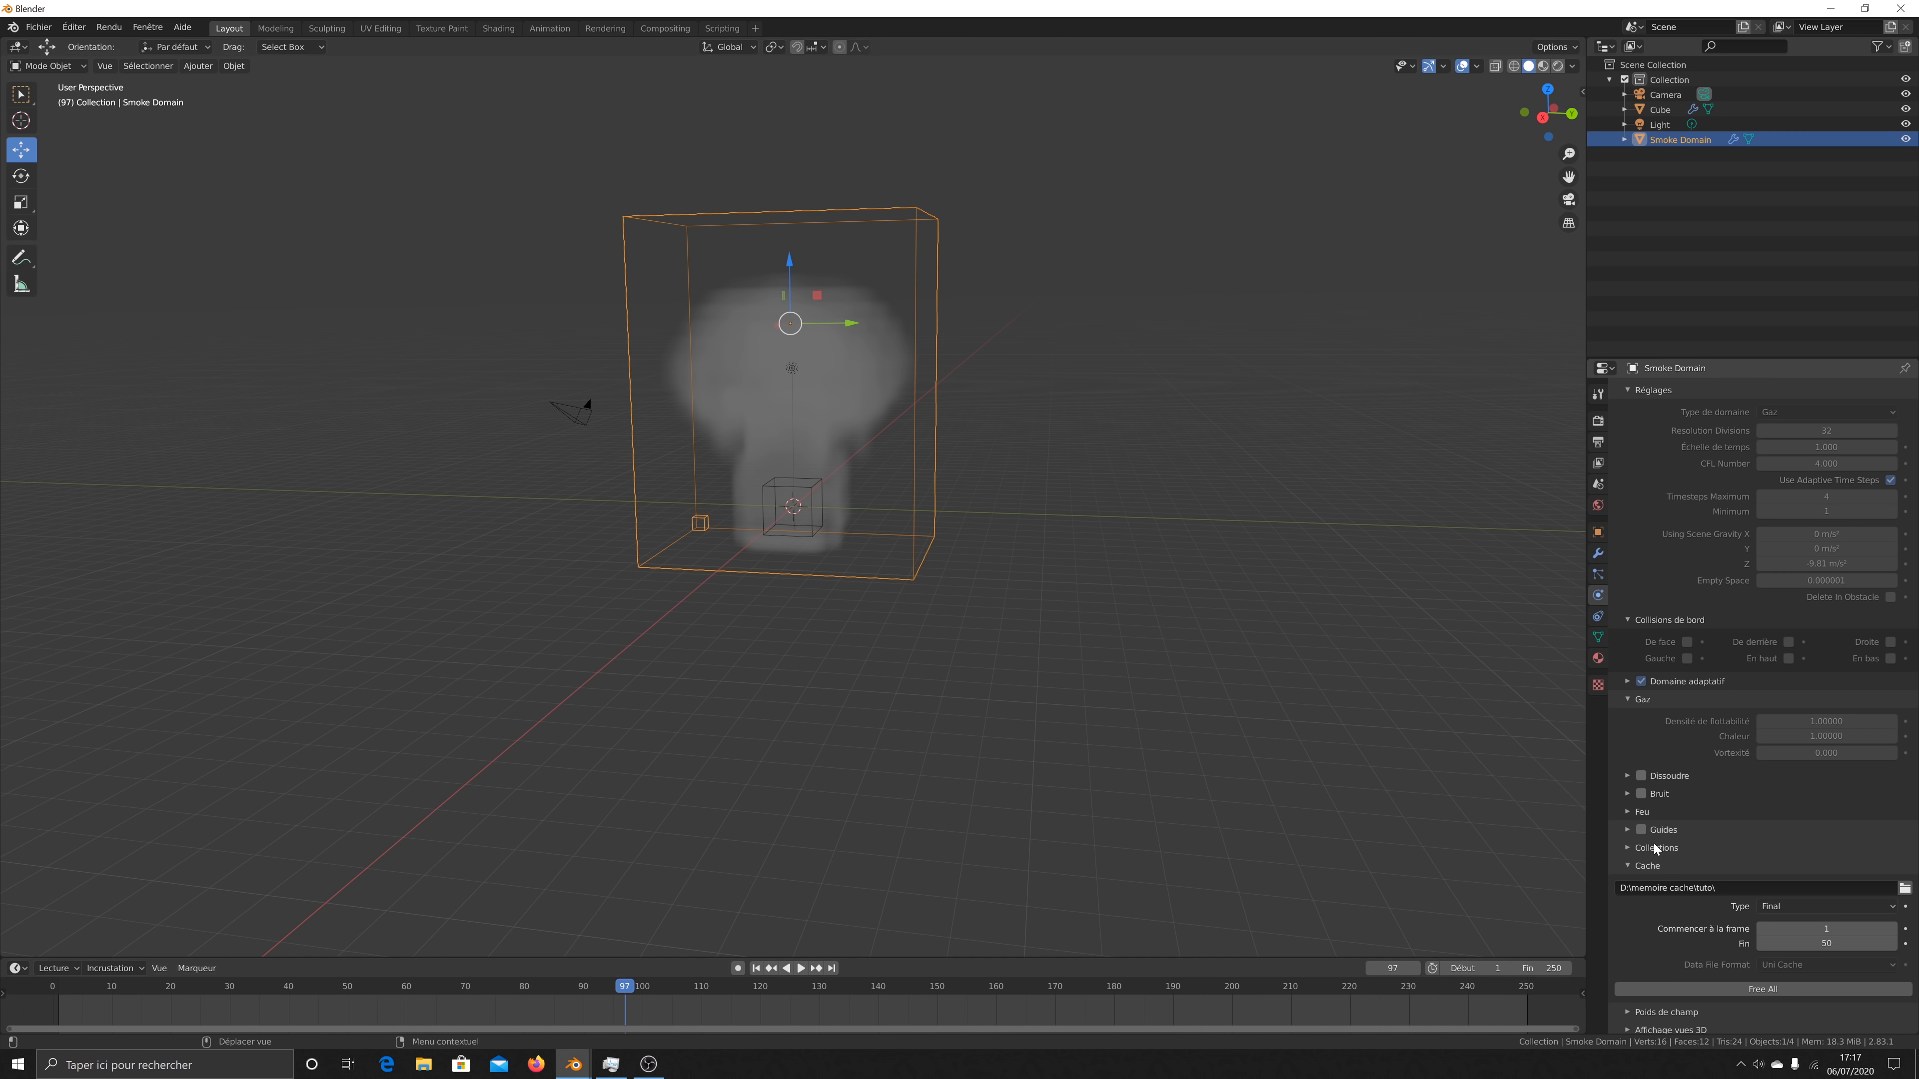
Step: Return to the start of the timeline and set the fluid cache's end frame (Fin) to 150
key(shift+Left)
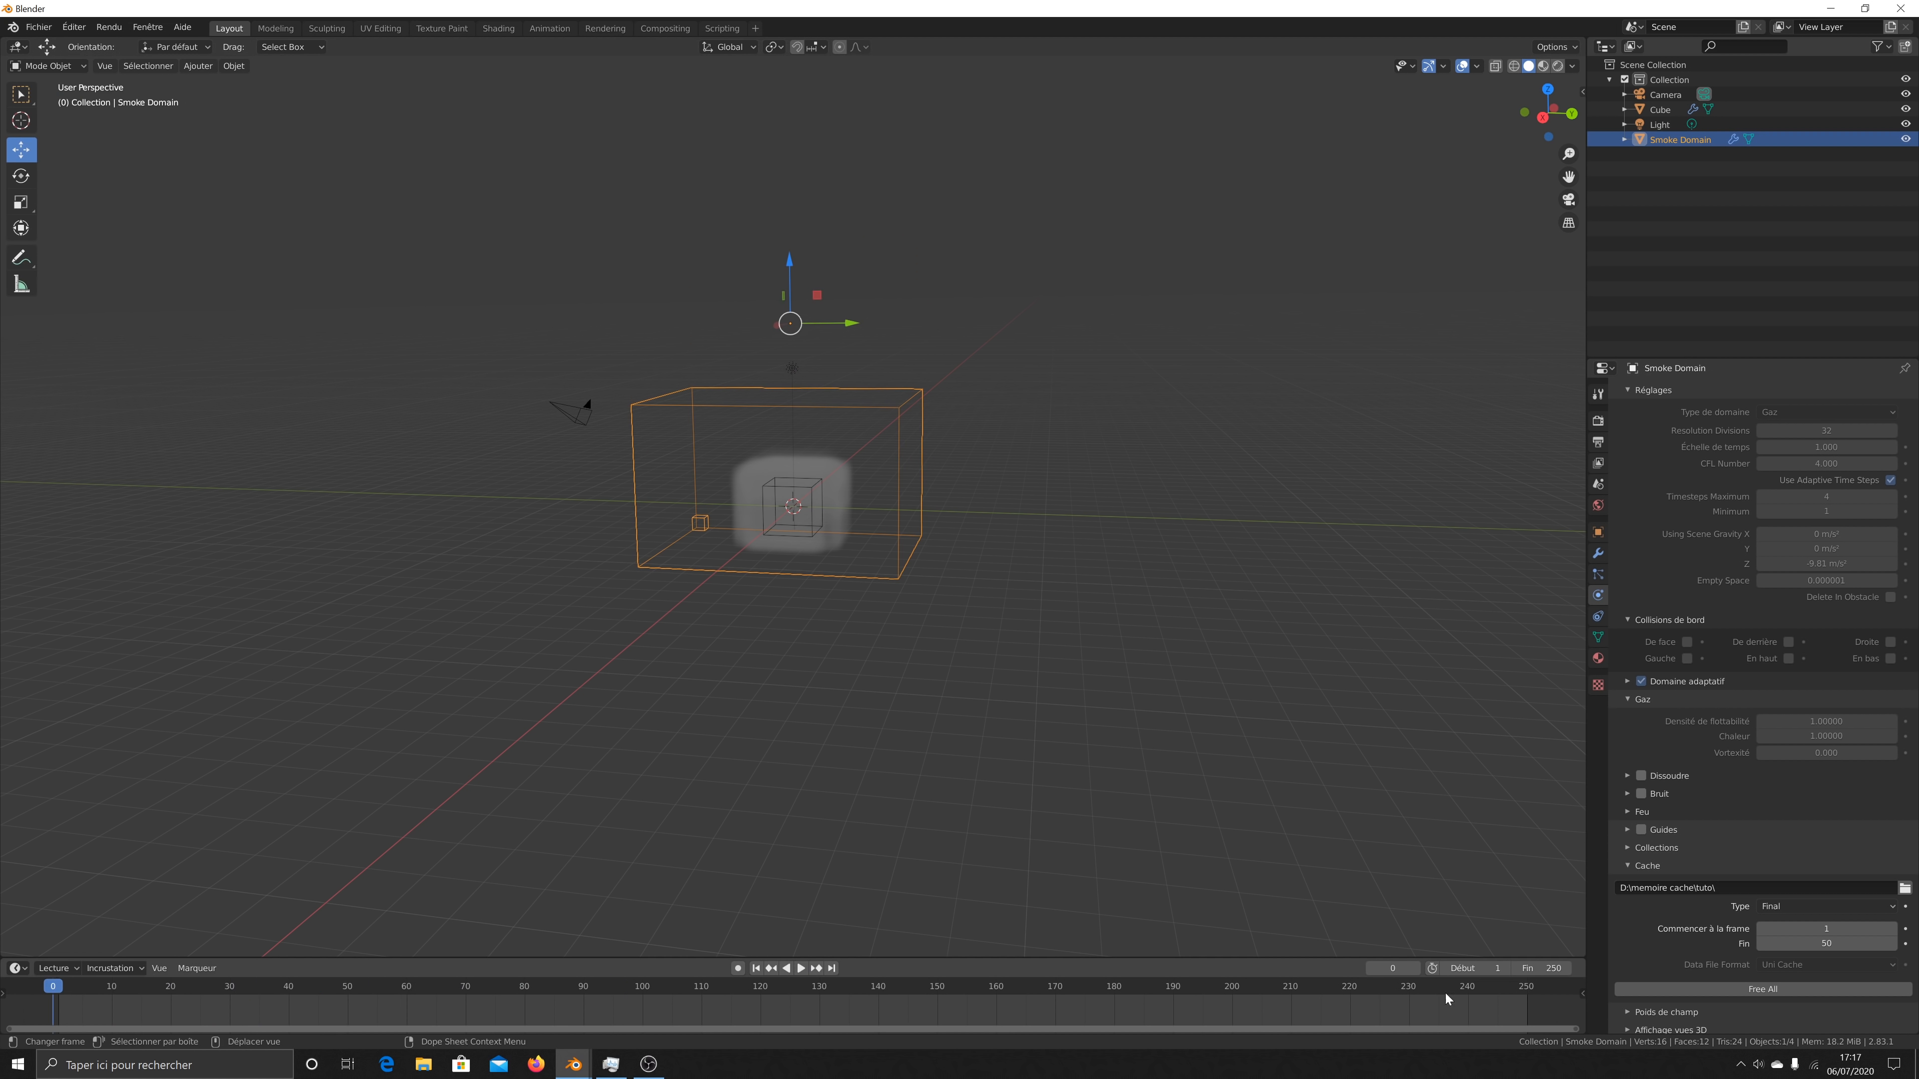
click(1826, 943)
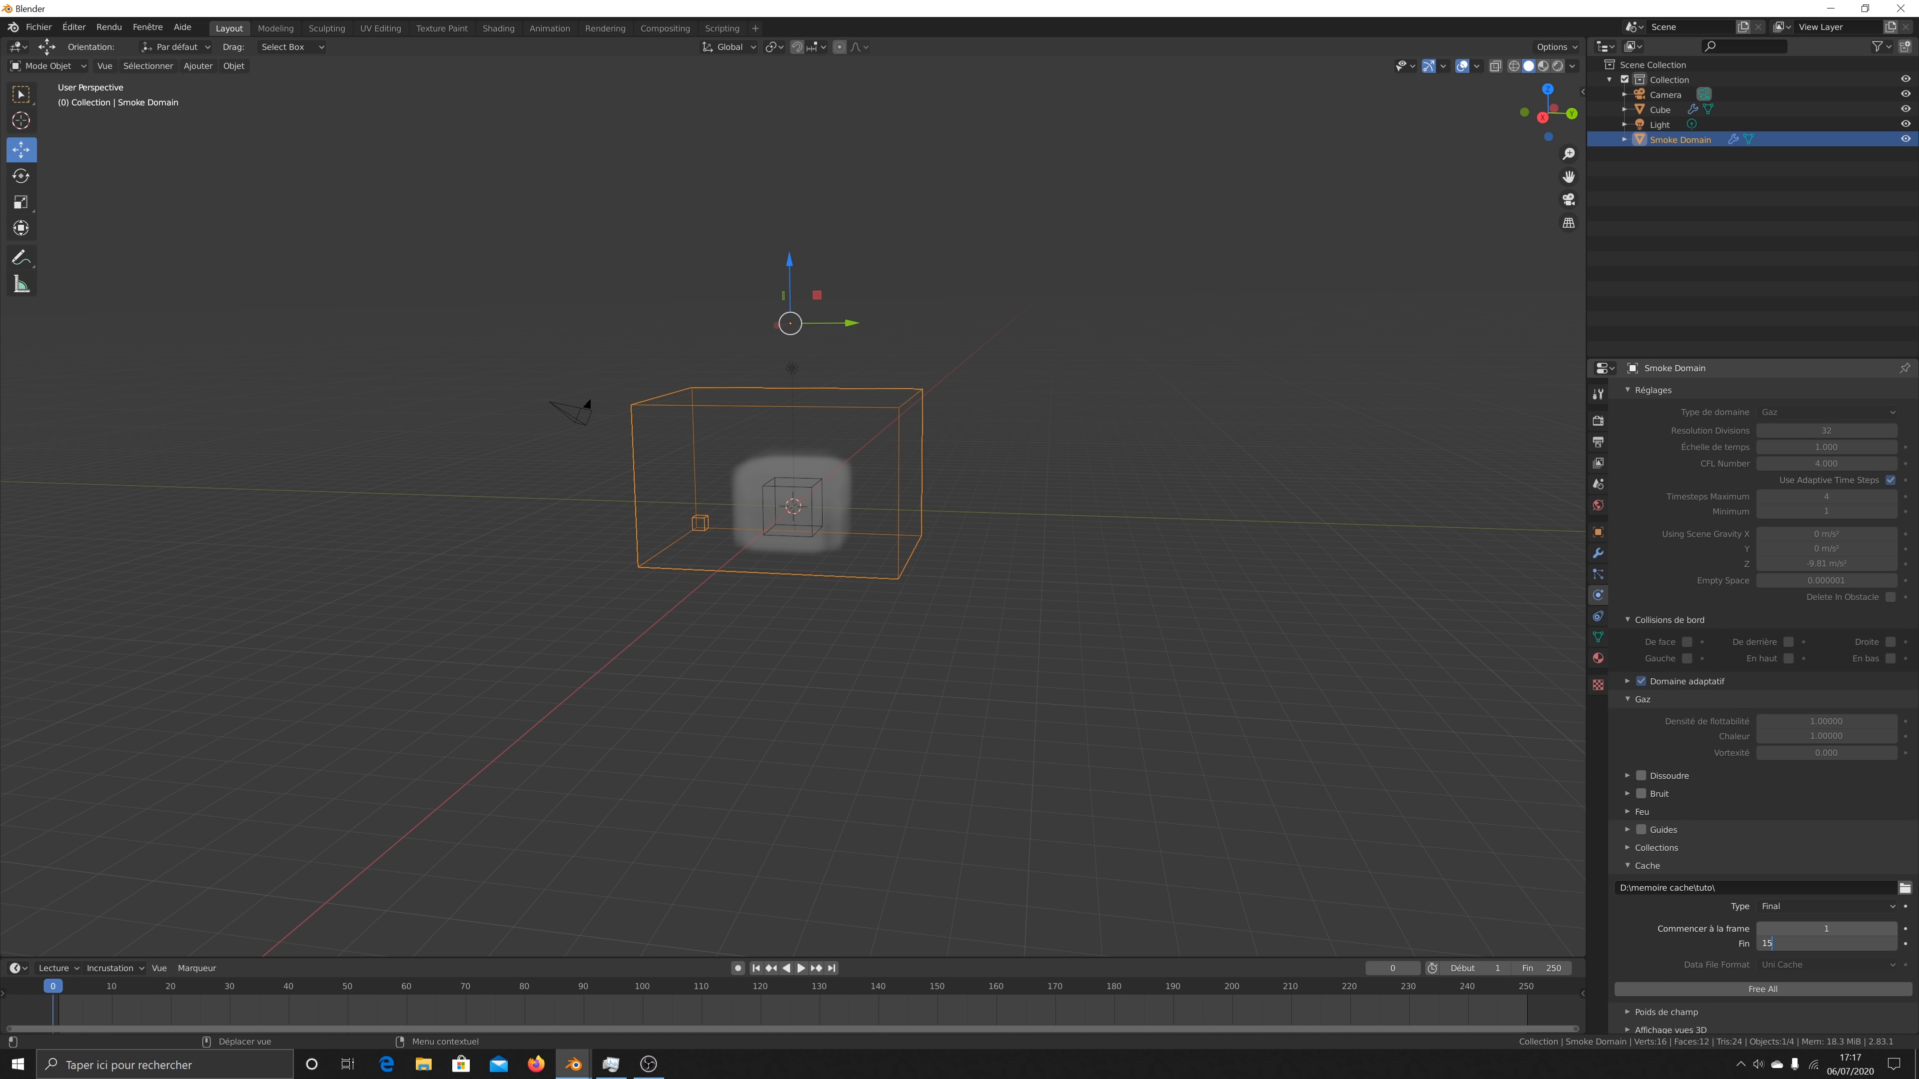
text(150)
Step: Free the old bake, bake the extended simulation, and play the animation to about frame 136
click(1694, 988)
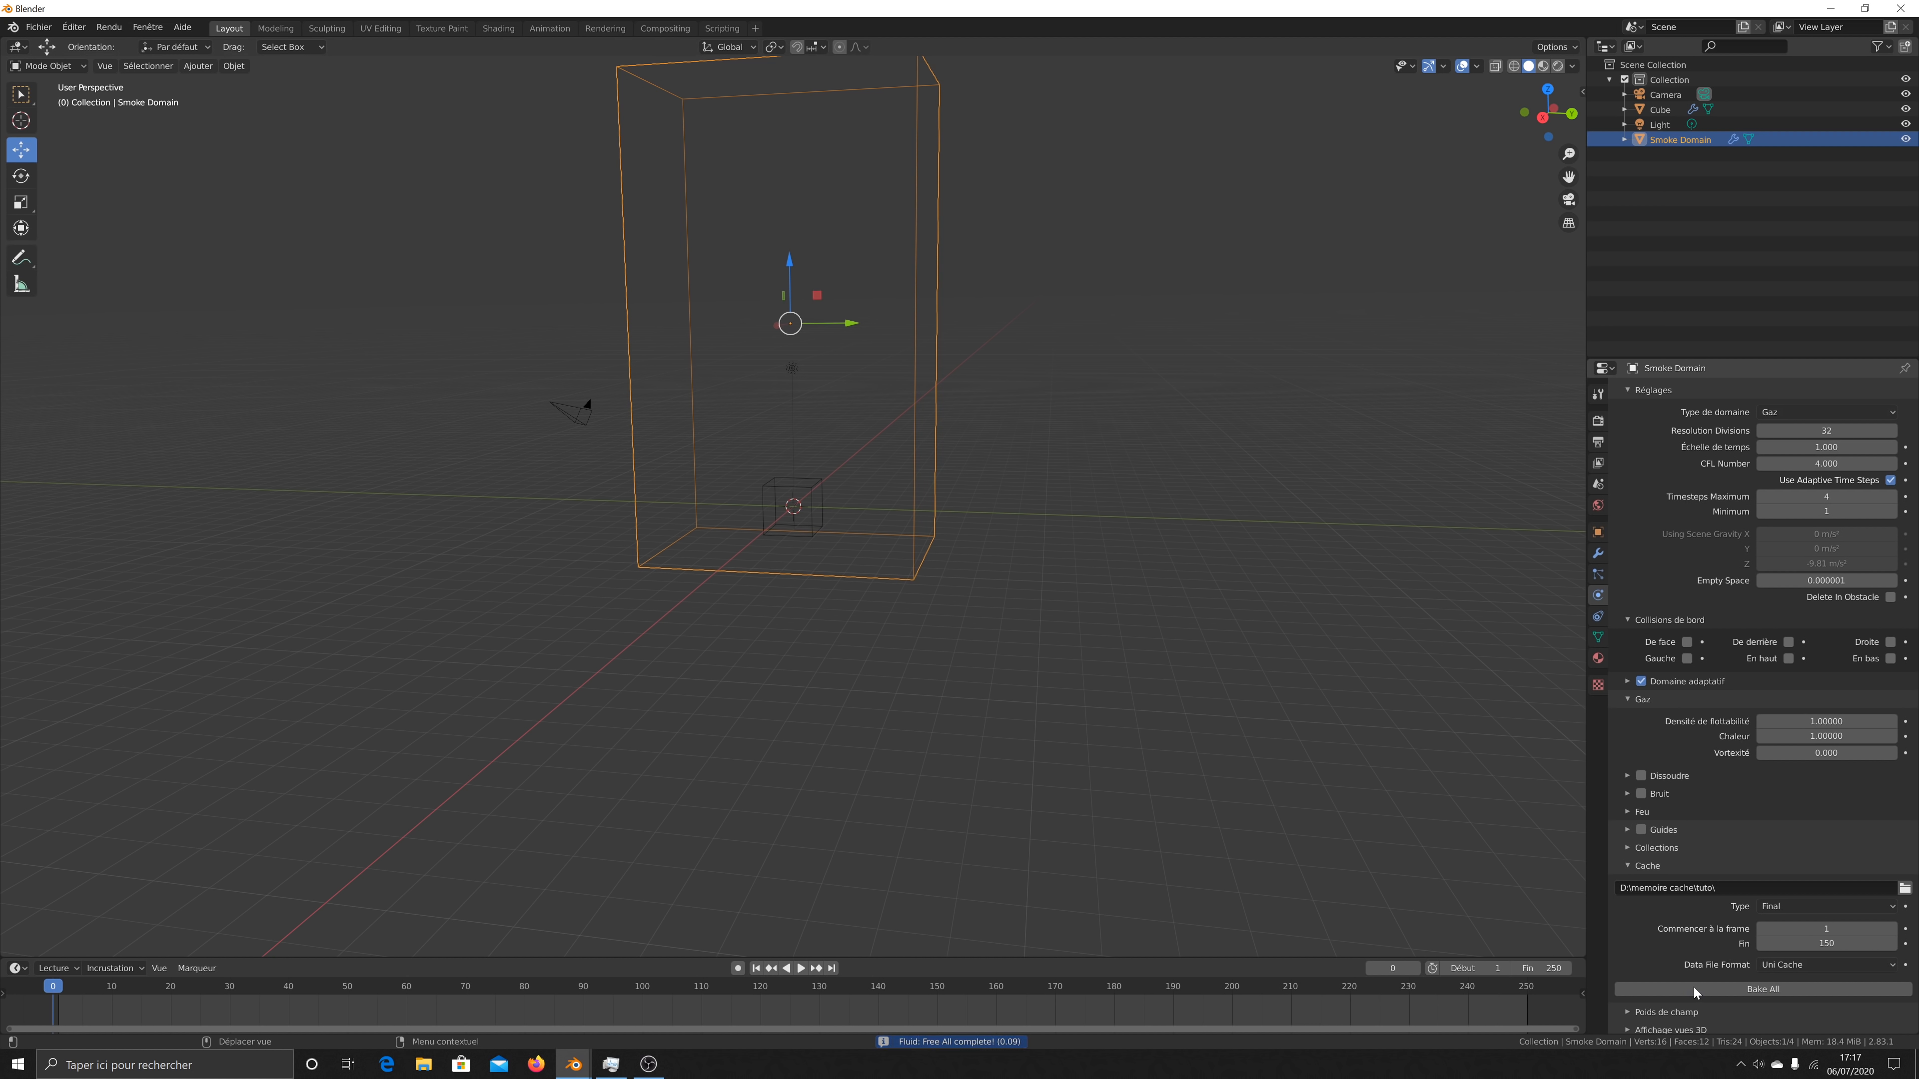
click(1686, 988)
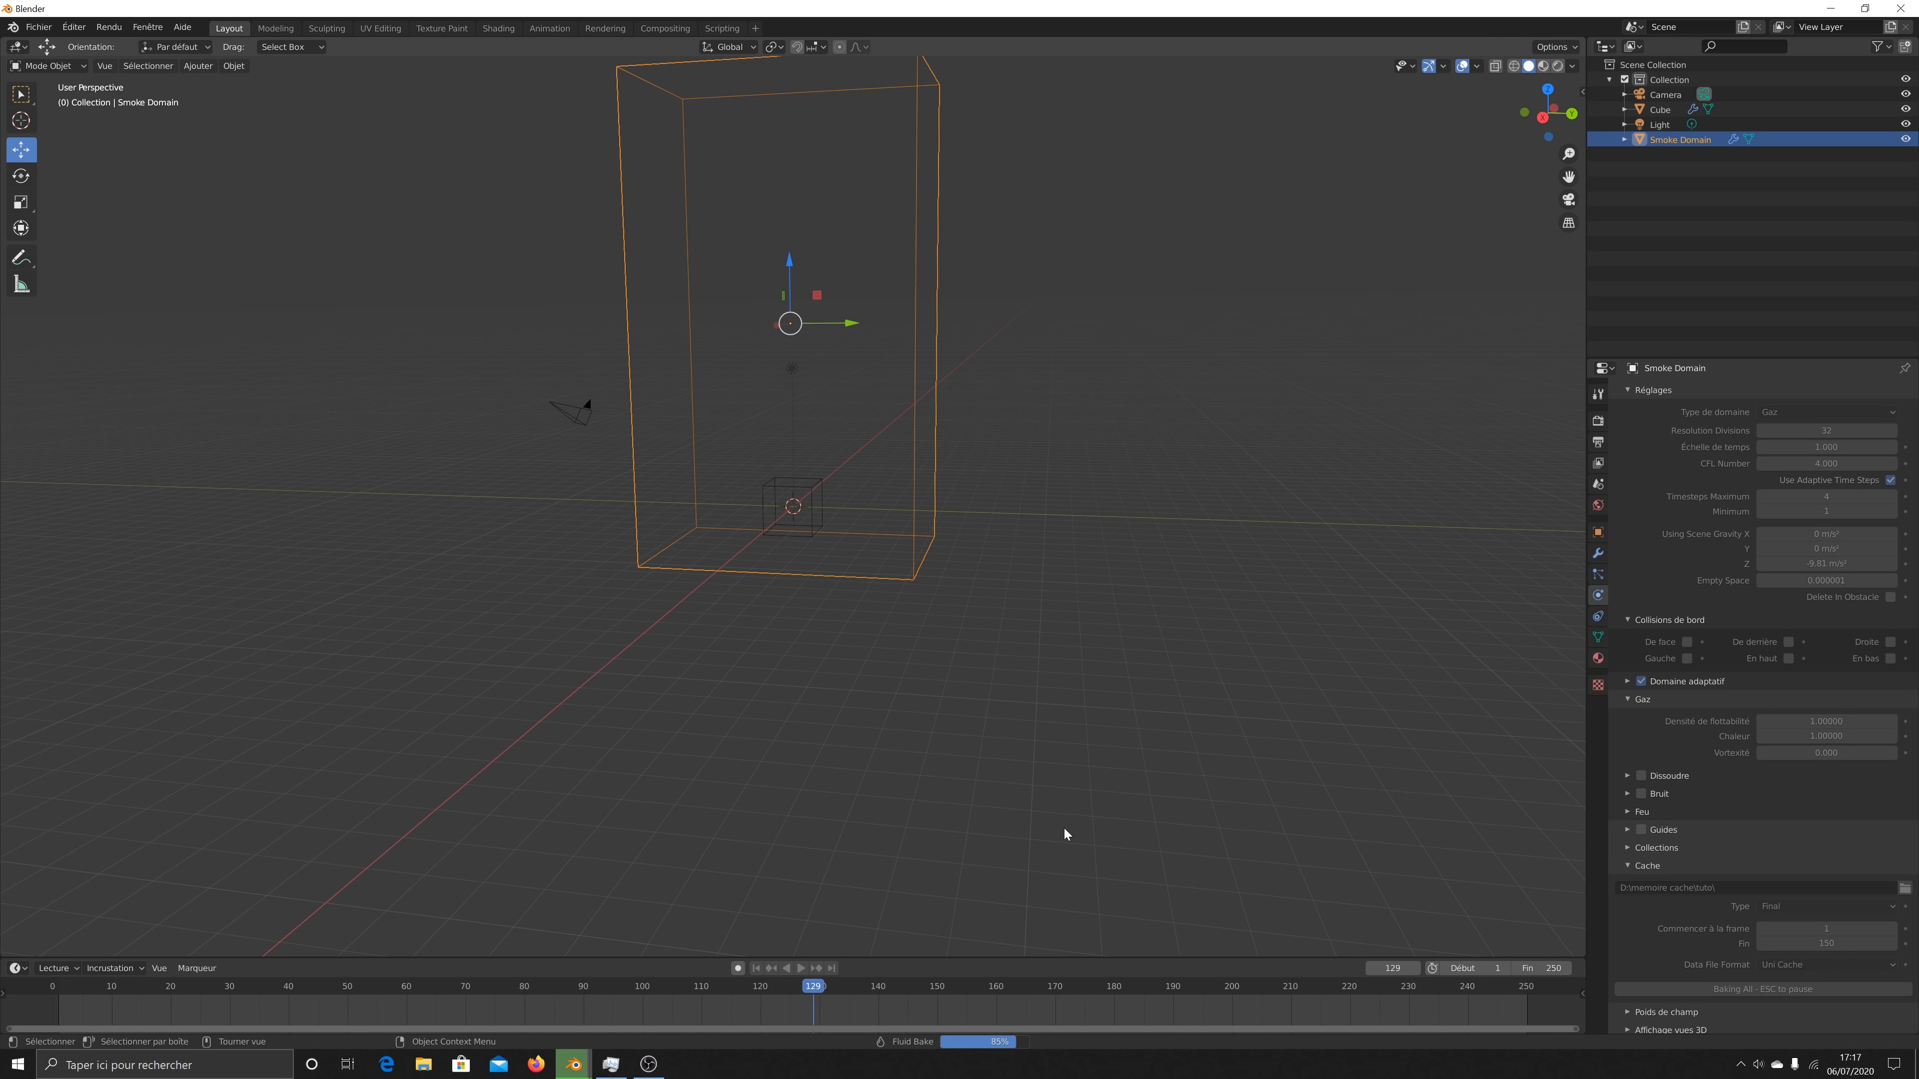
click(800, 968)
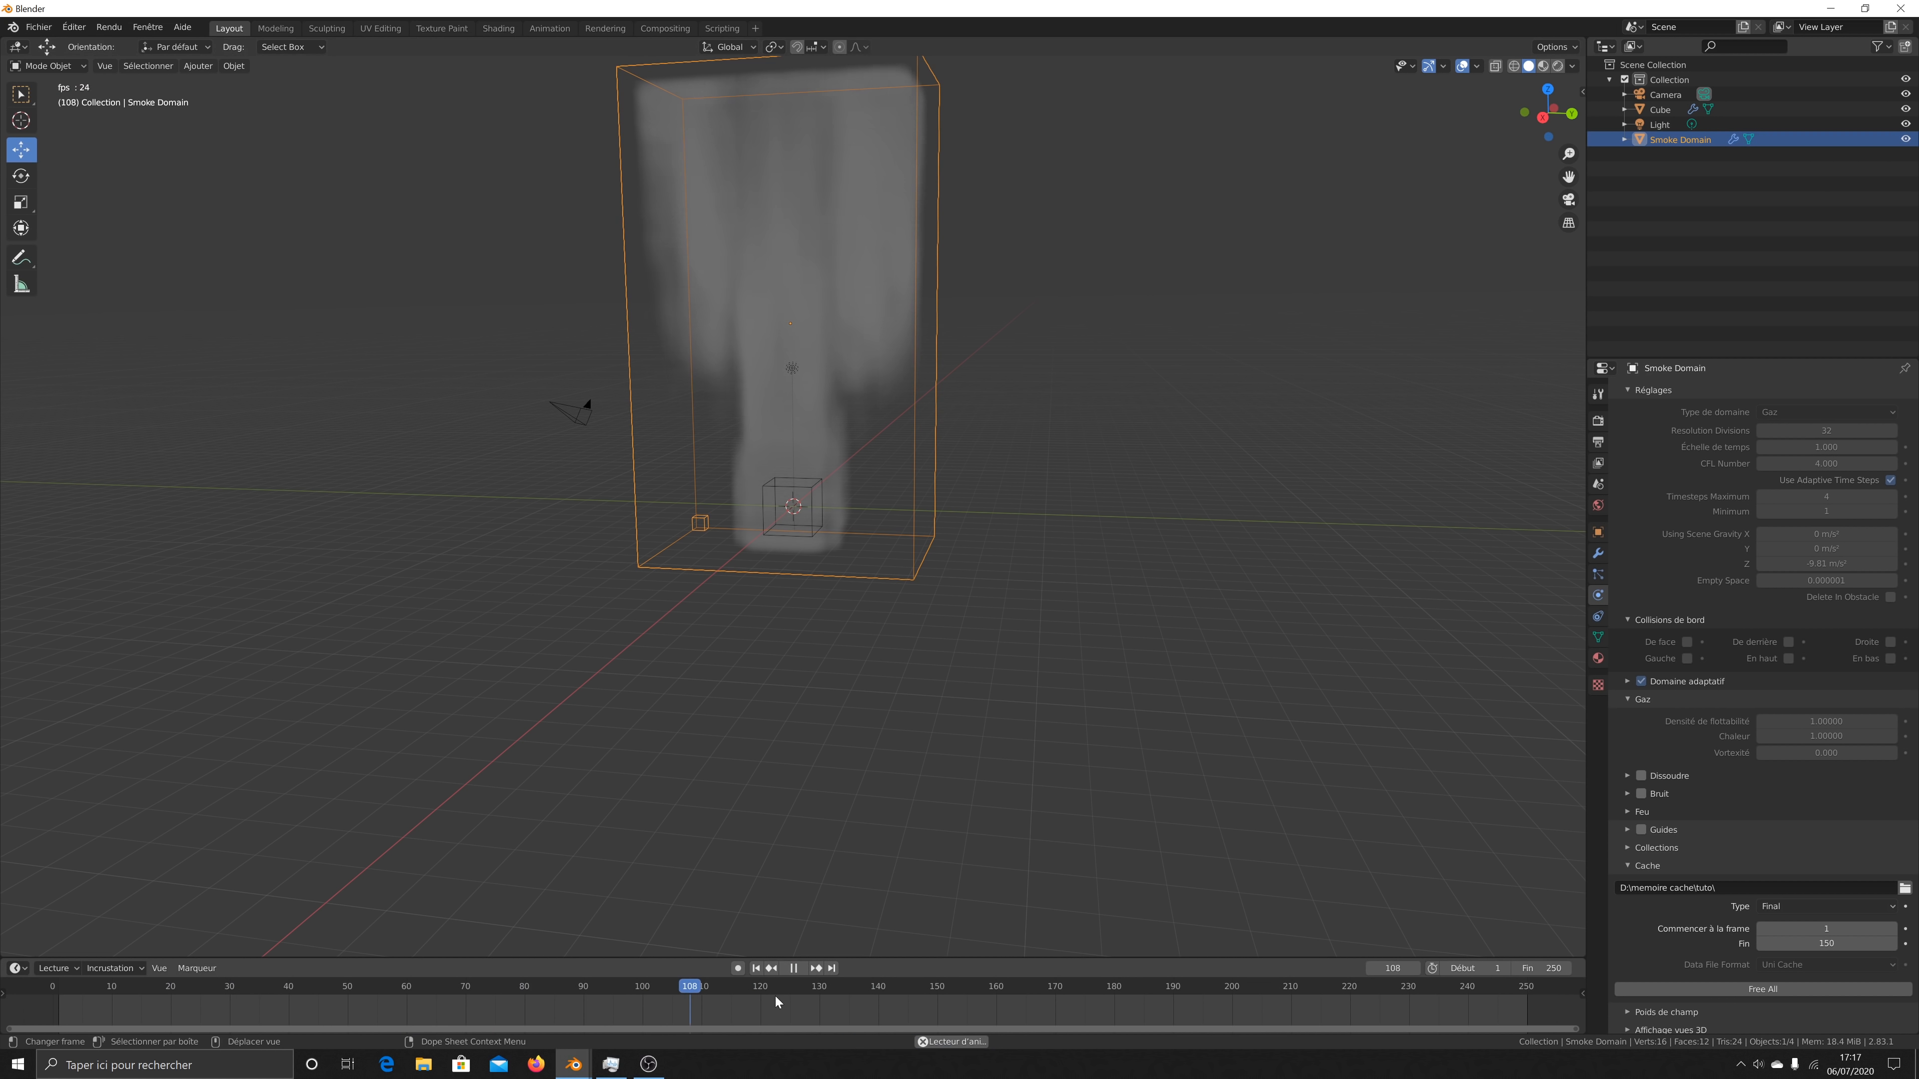
click(793, 968)
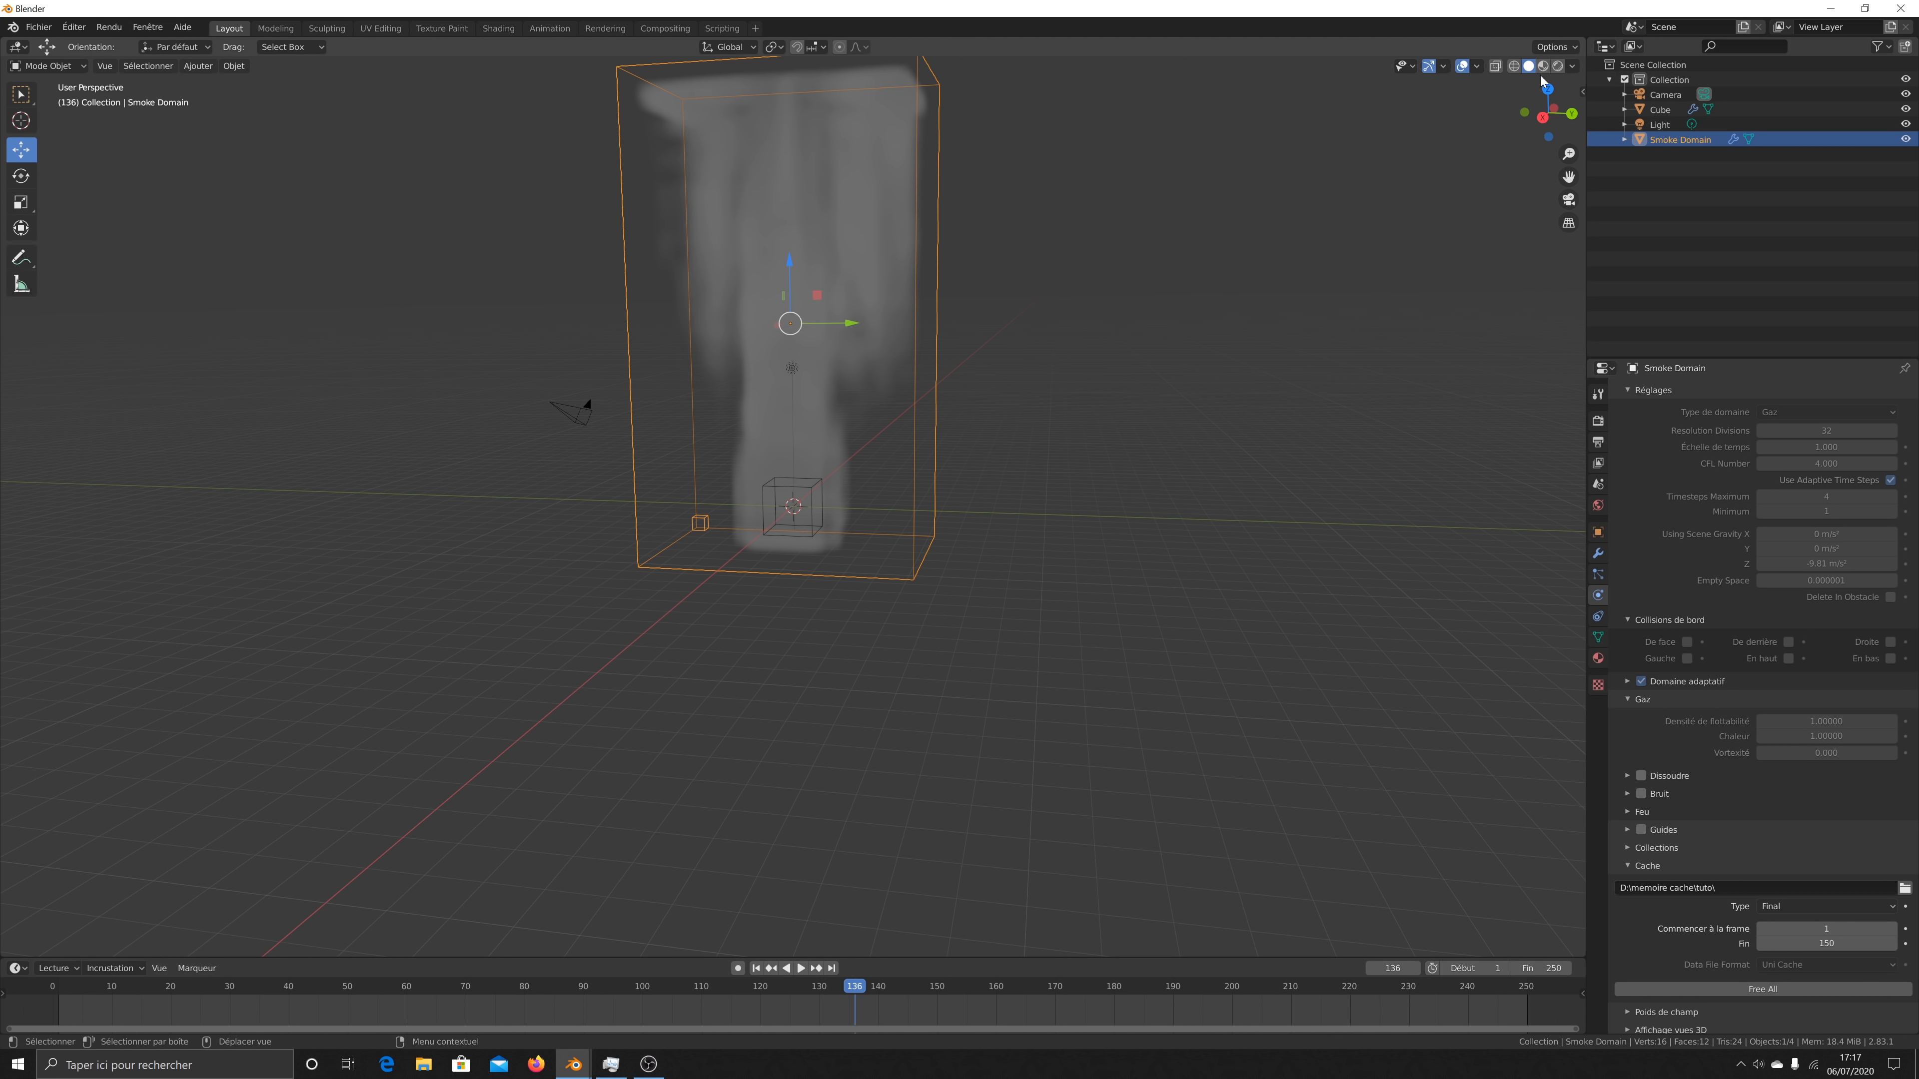
Step: Show the viewport in rendered shading and set the render engine to Cycles
scroll(1647, 449, up, 4)
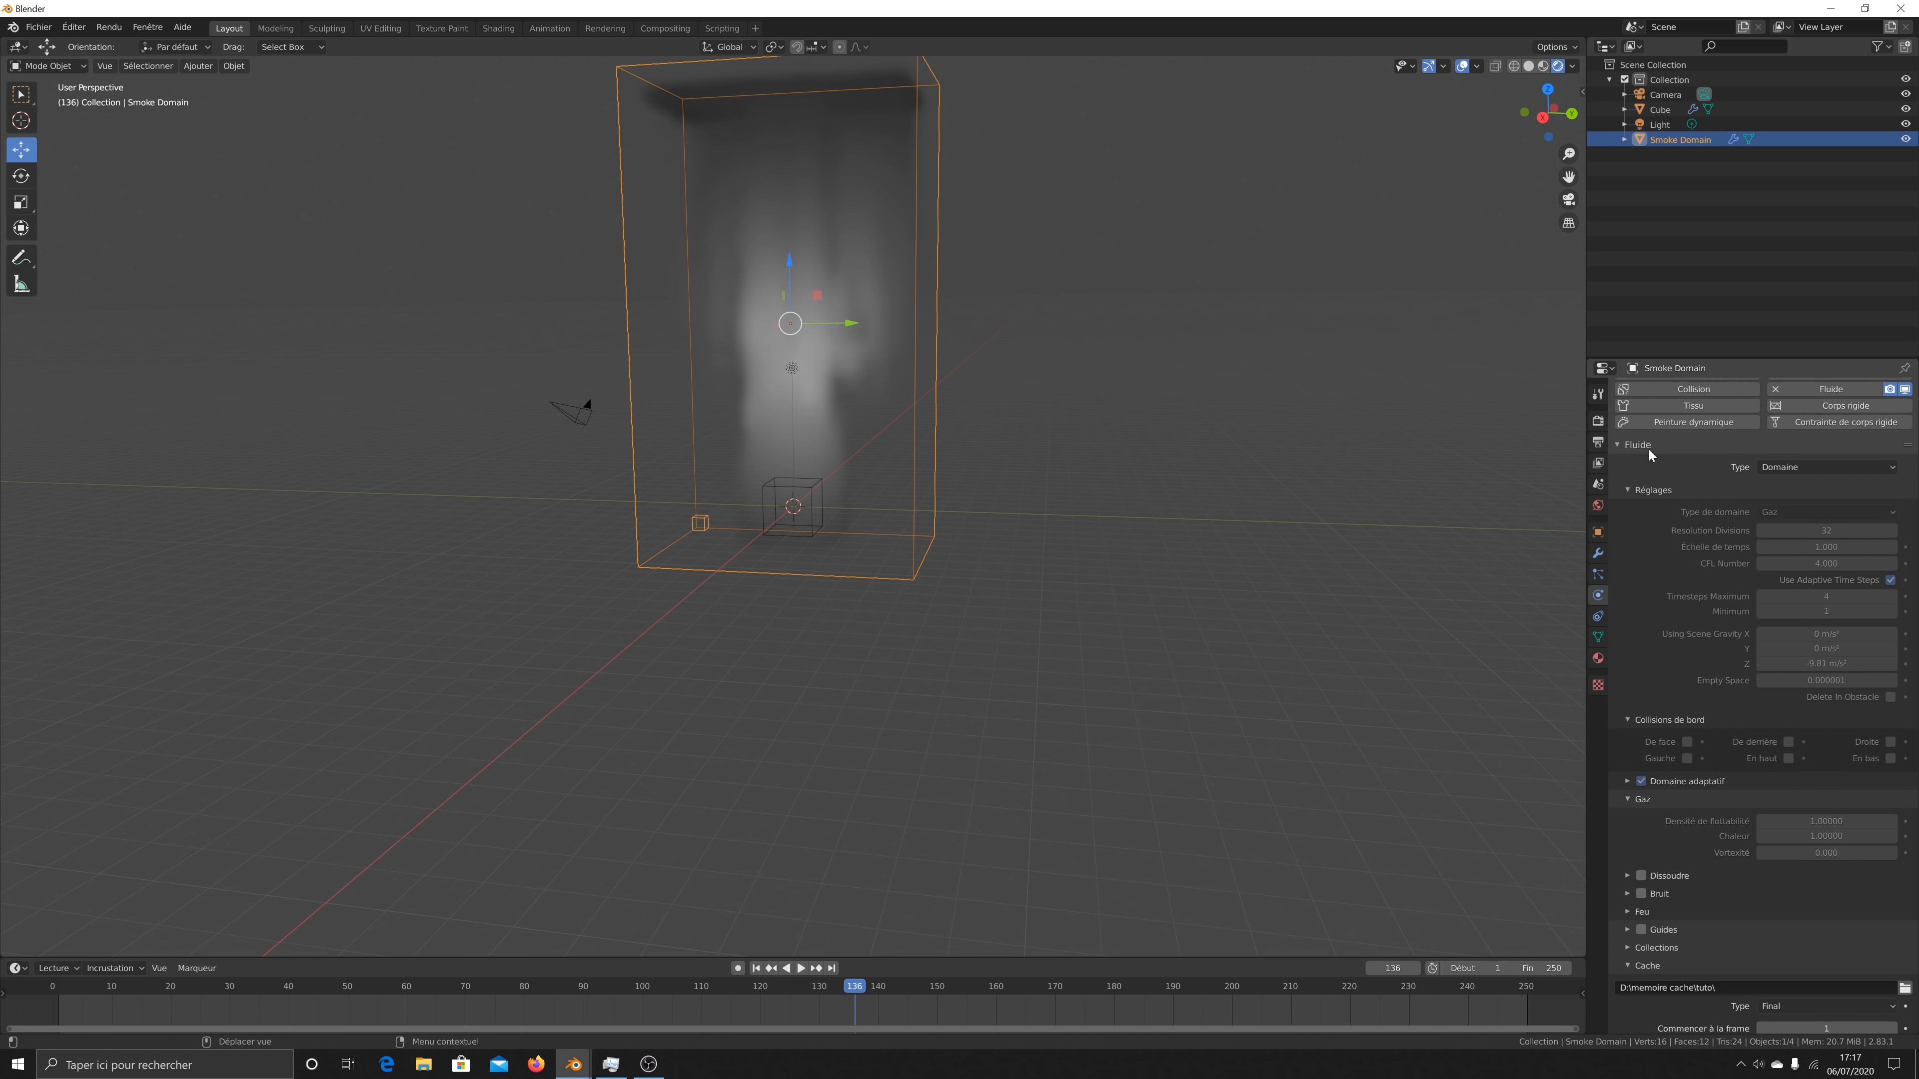
click(1599, 419)
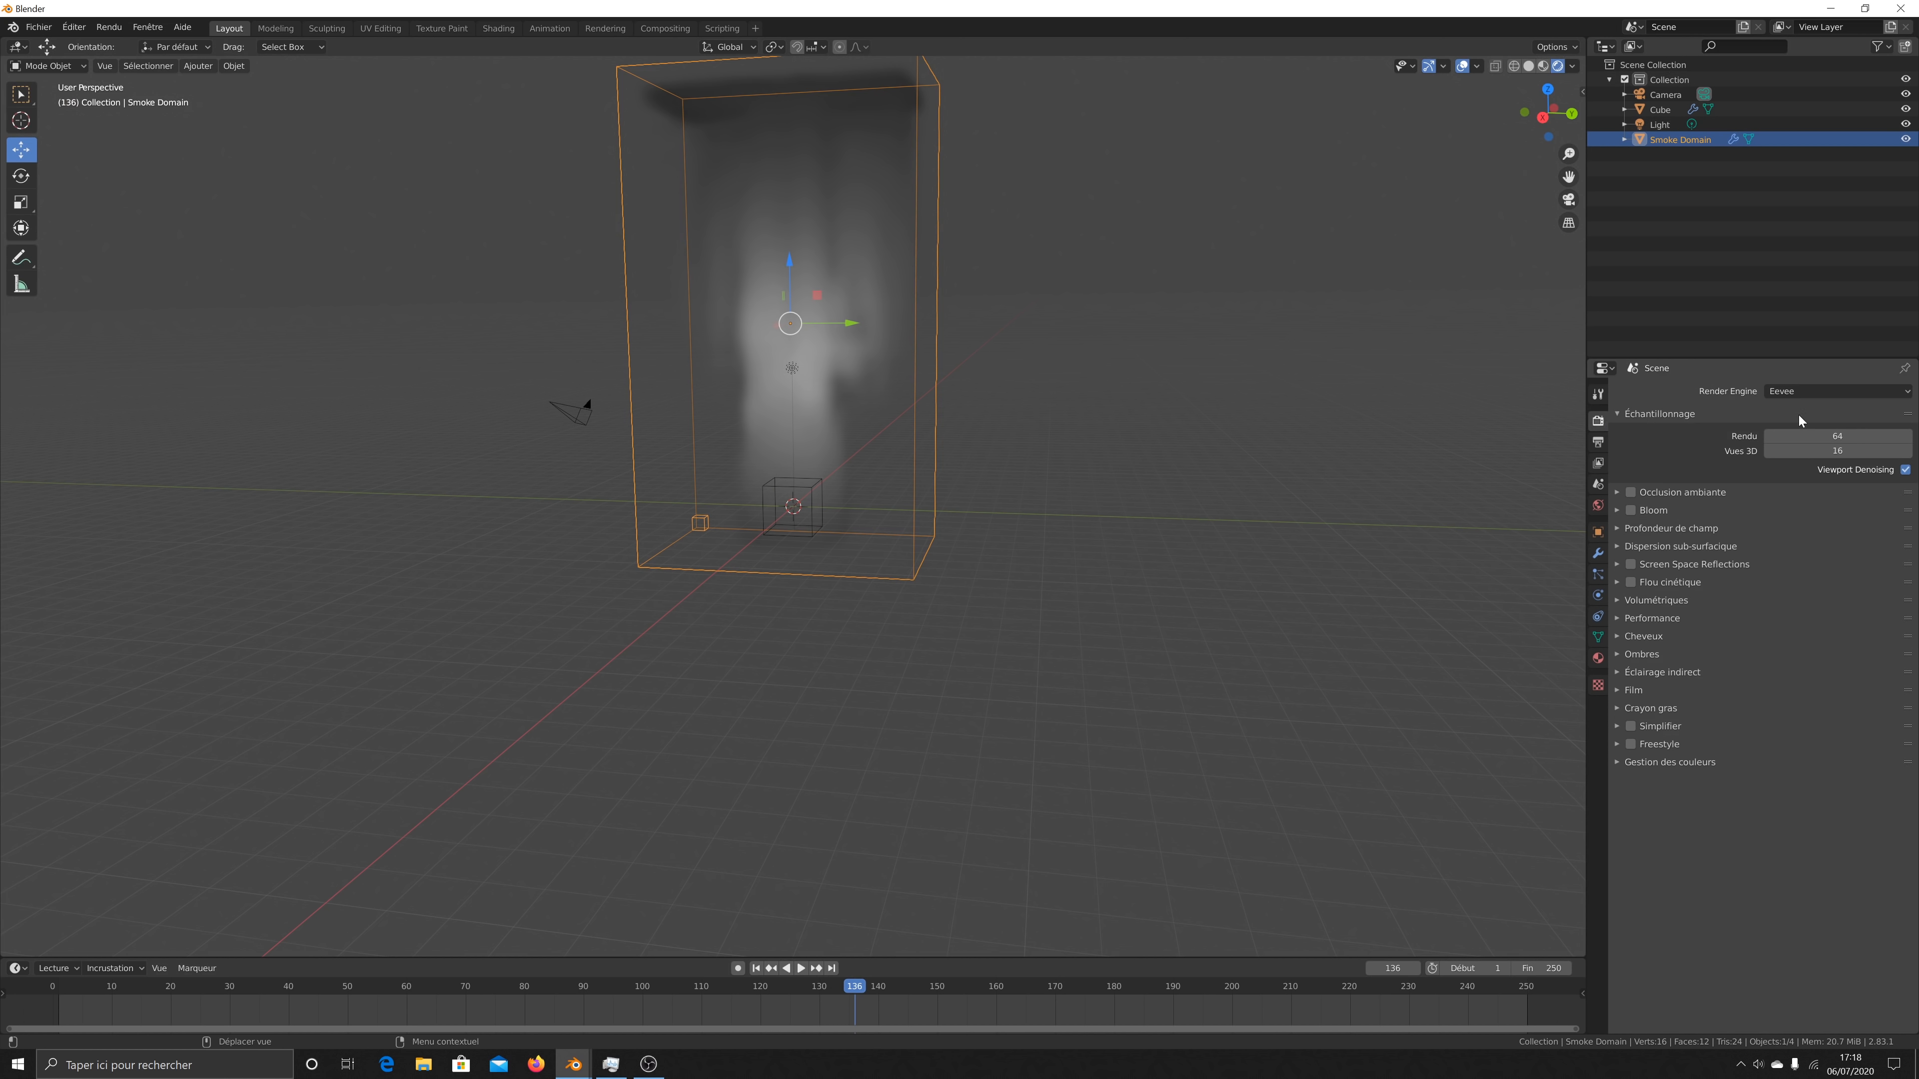
click(1820, 392)
click(1805, 442)
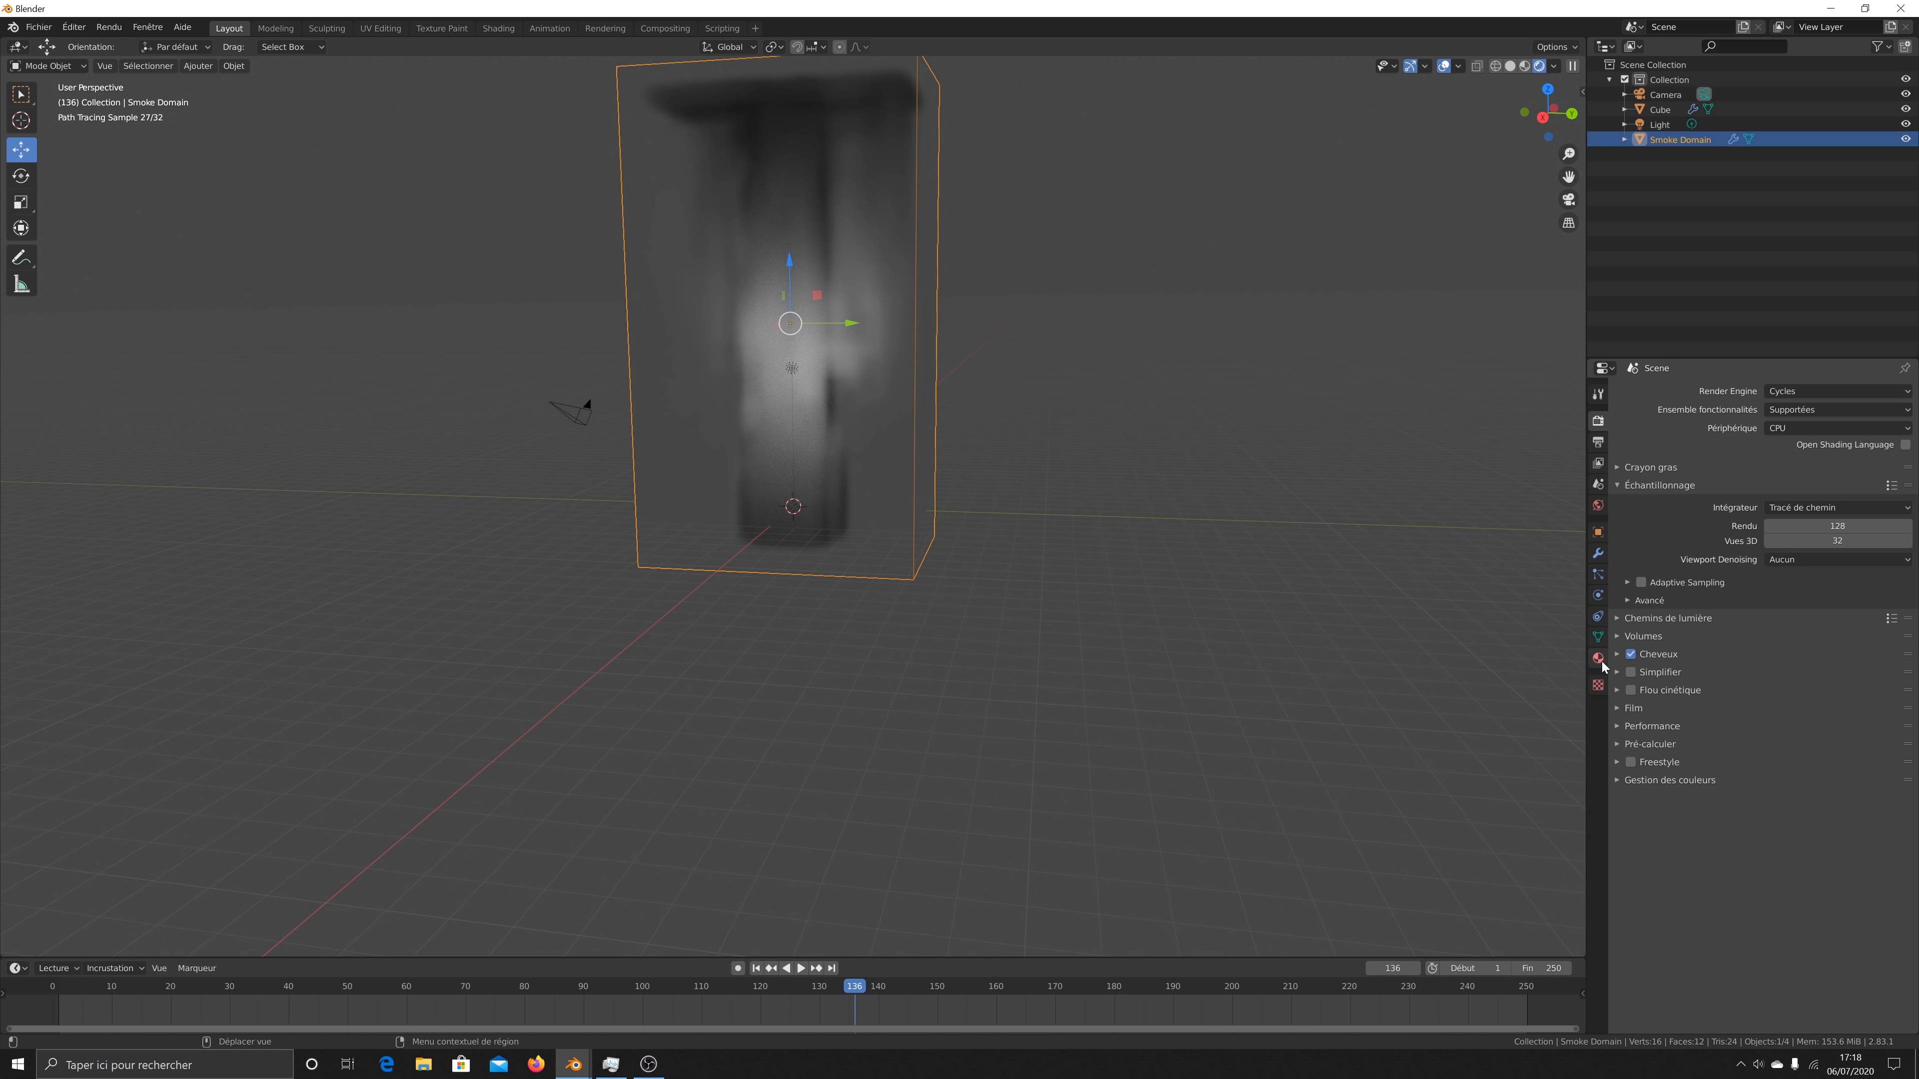
Step: Change the Light object to a sun lamp (Soleil) with a strength (Force) of 8
click(1660, 124)
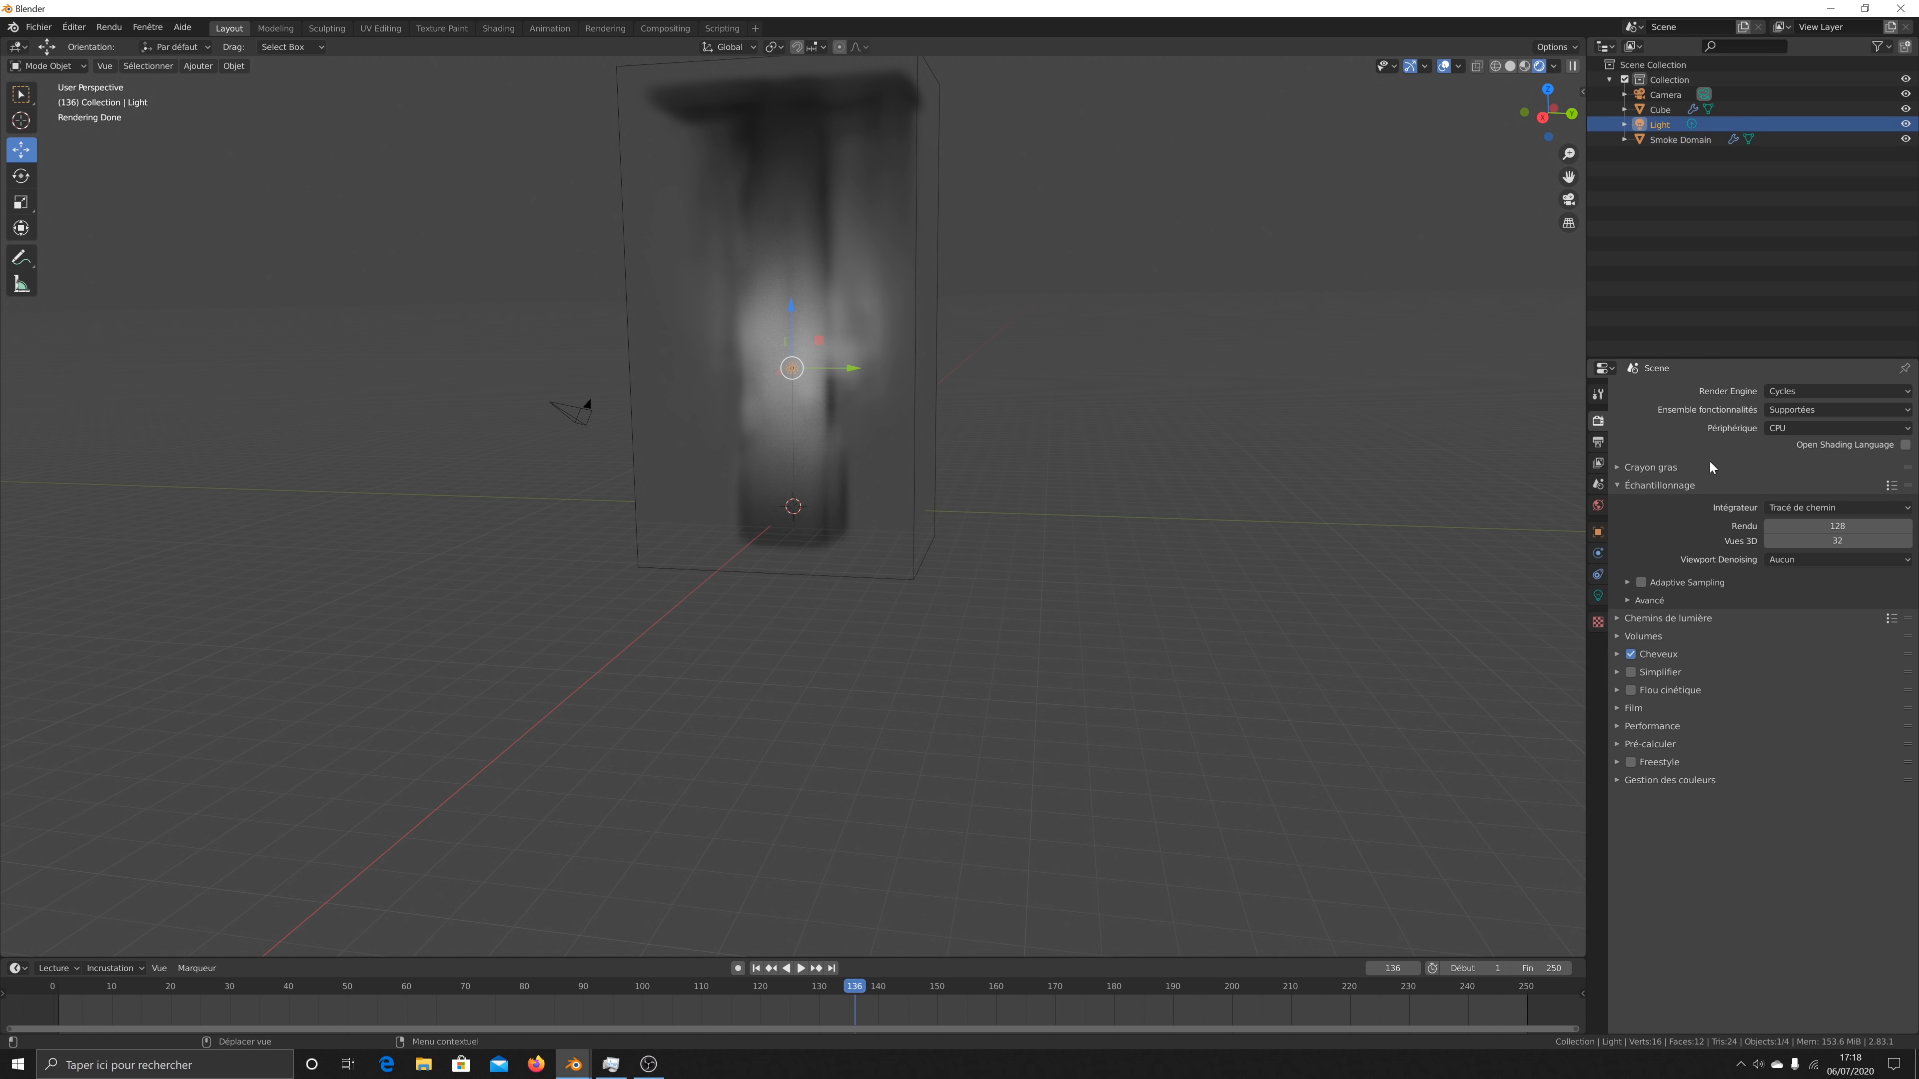
click(1598, 596)
click(1734, 454)
click(1813, 489)
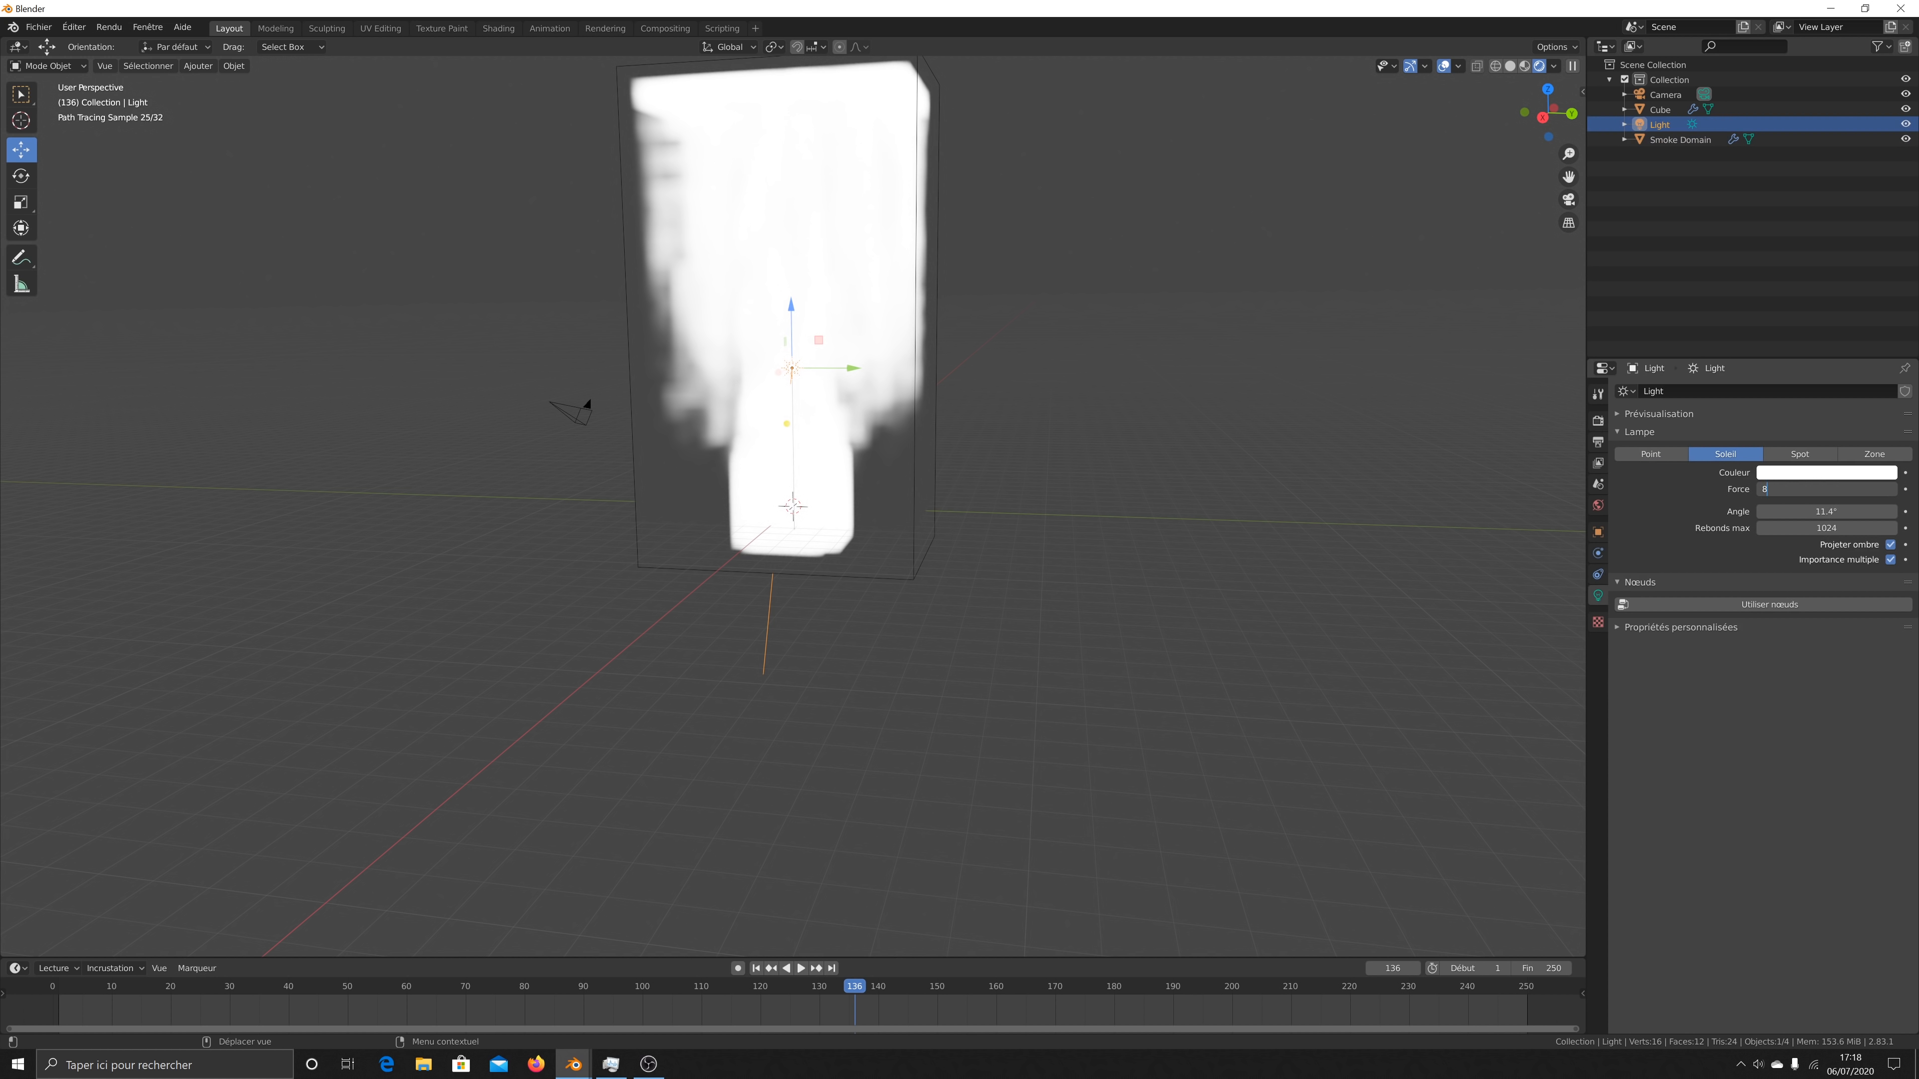
text(8)
key(Return)
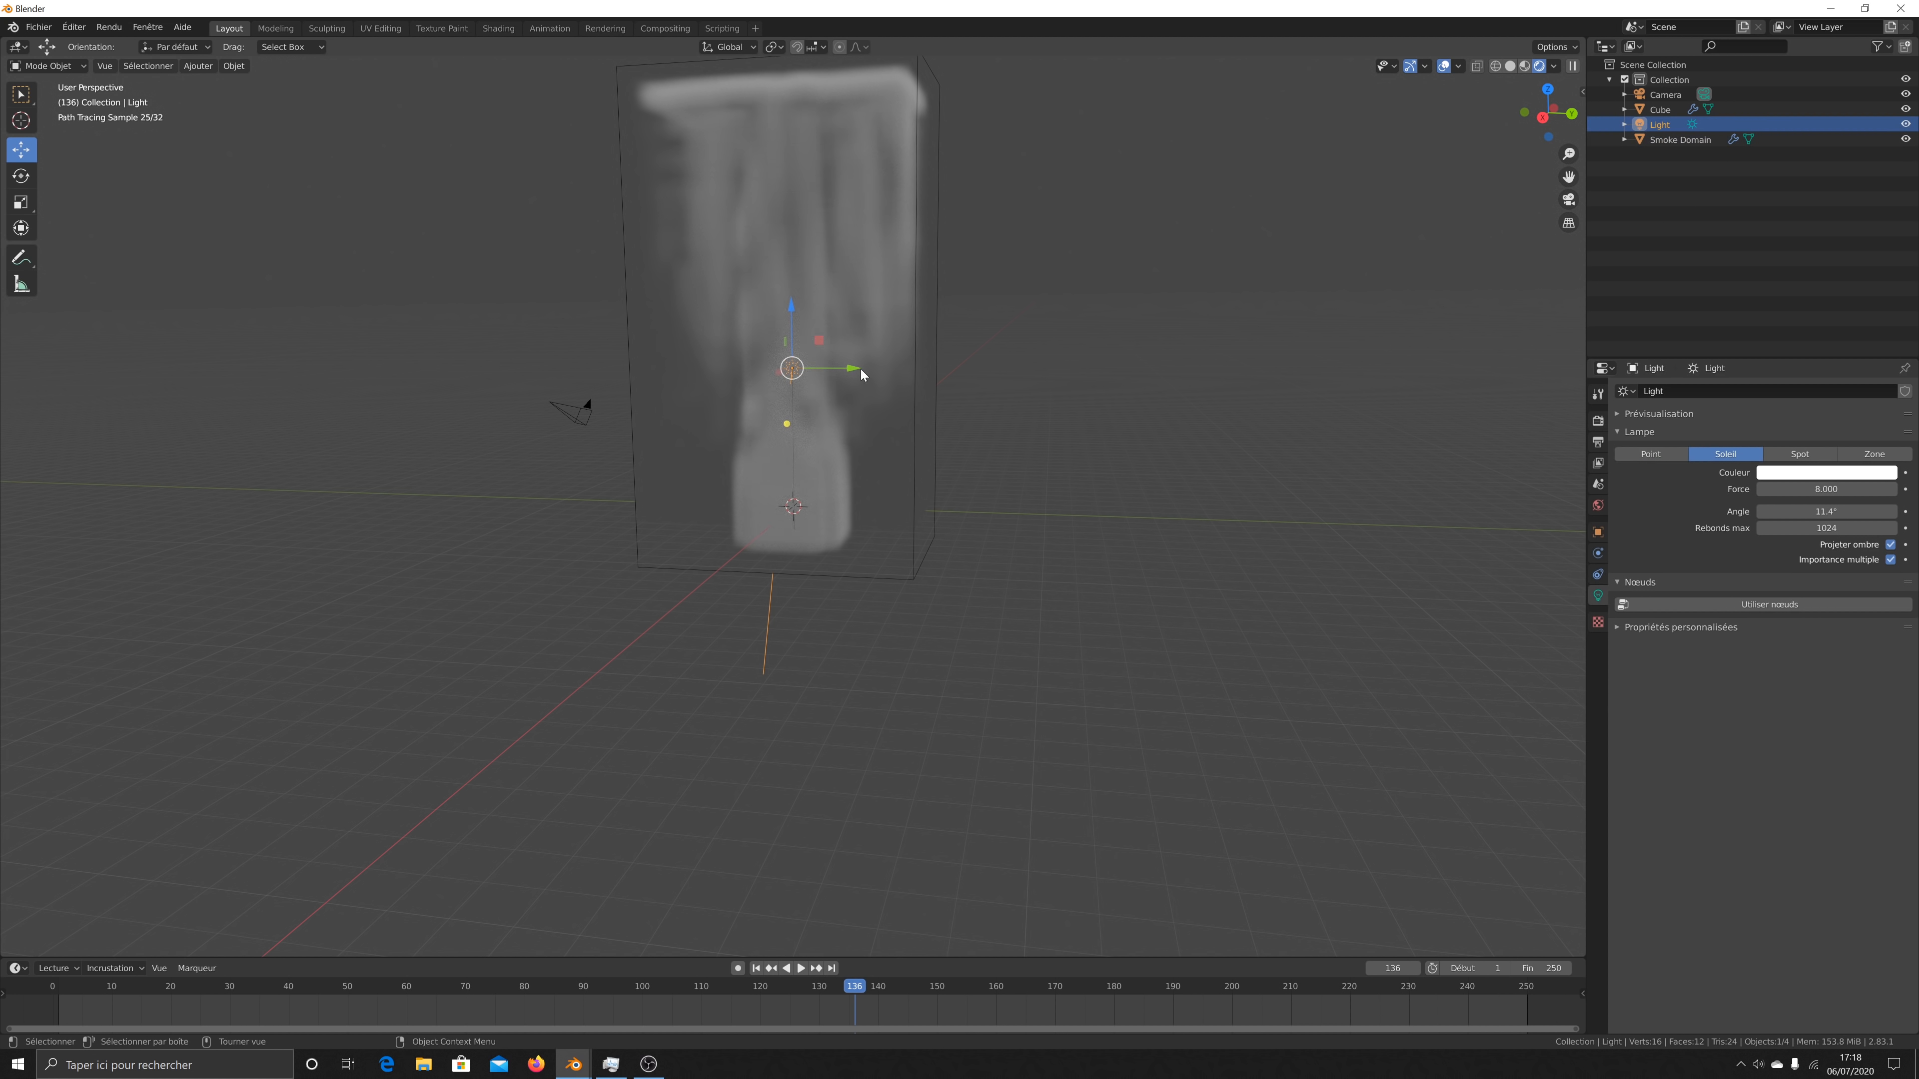
Step: Move the sun light outward along the X axis and adjust the direction it points in
drag(1544, 101, 1465, 103)
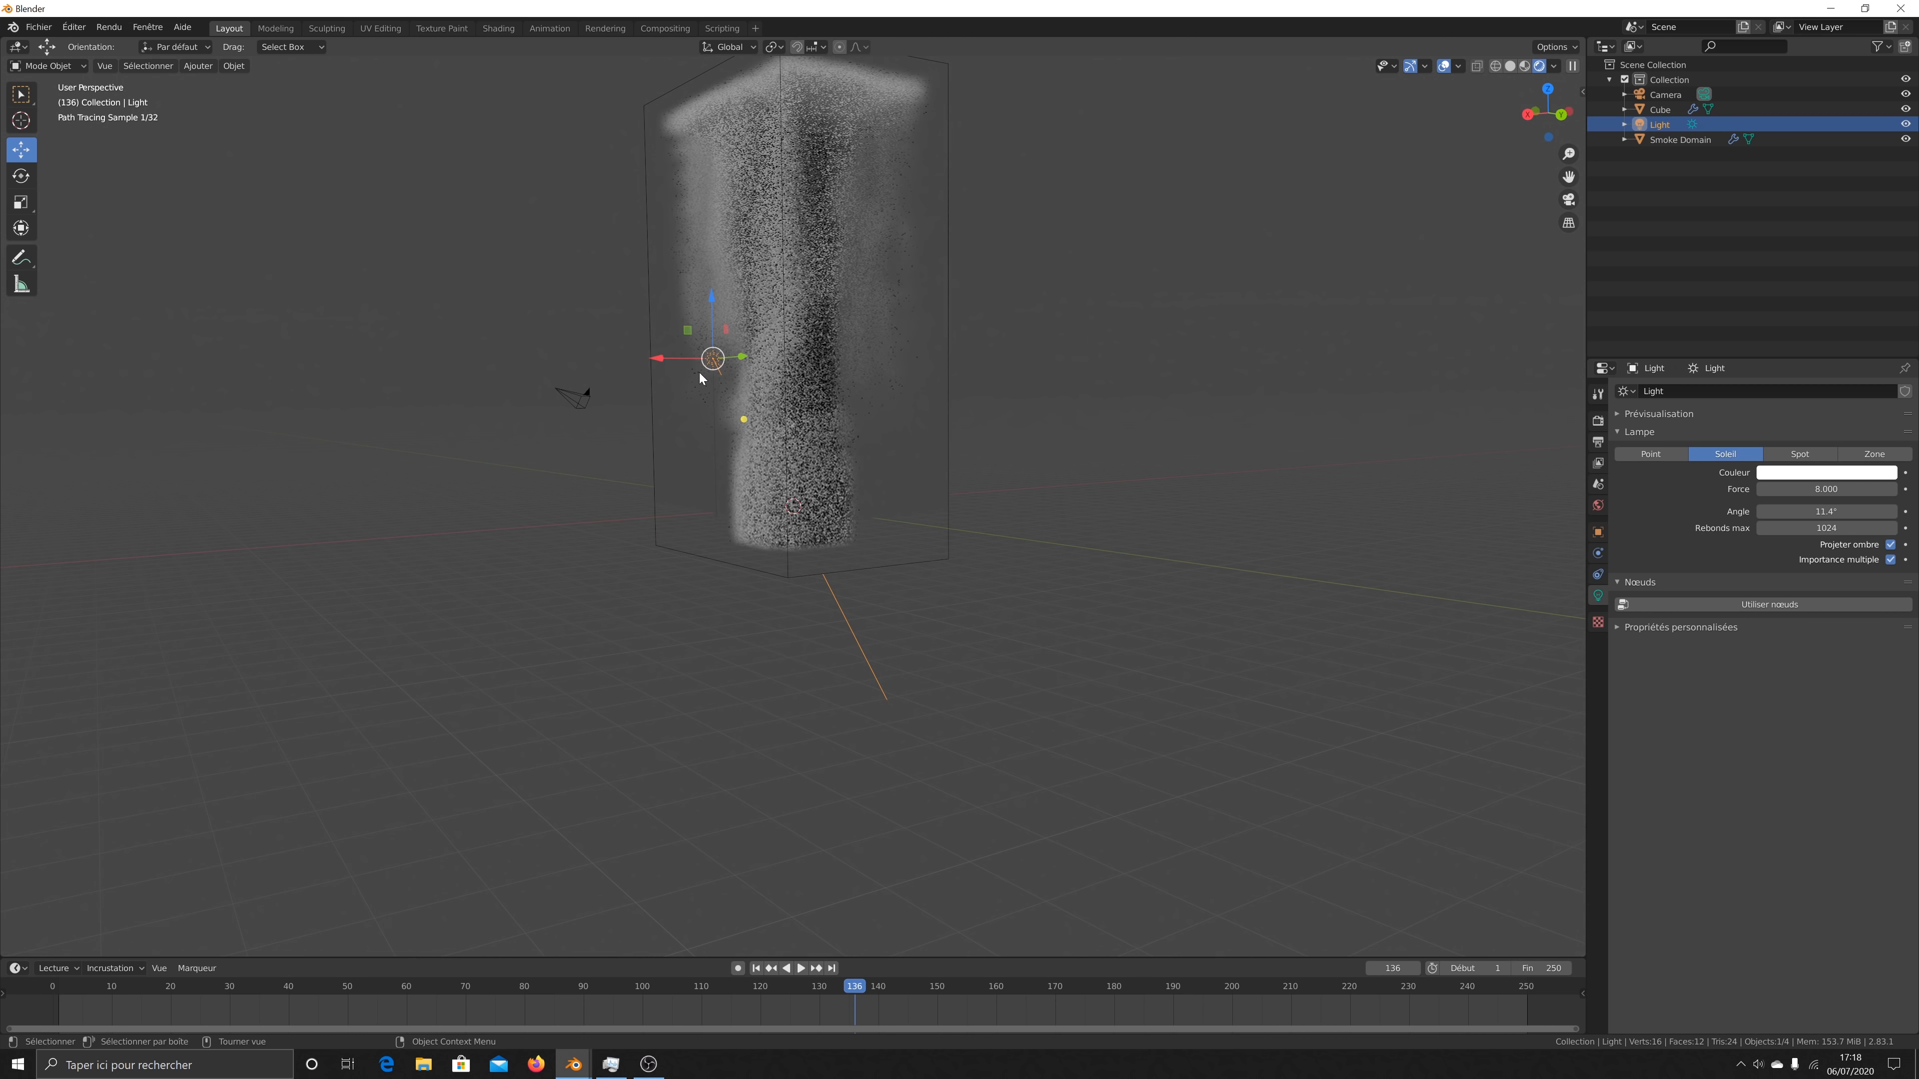
drag(681, 359, 622, 359)
drag(685, 419, 779, 411)
drag(1546, 130, 1665, 152)
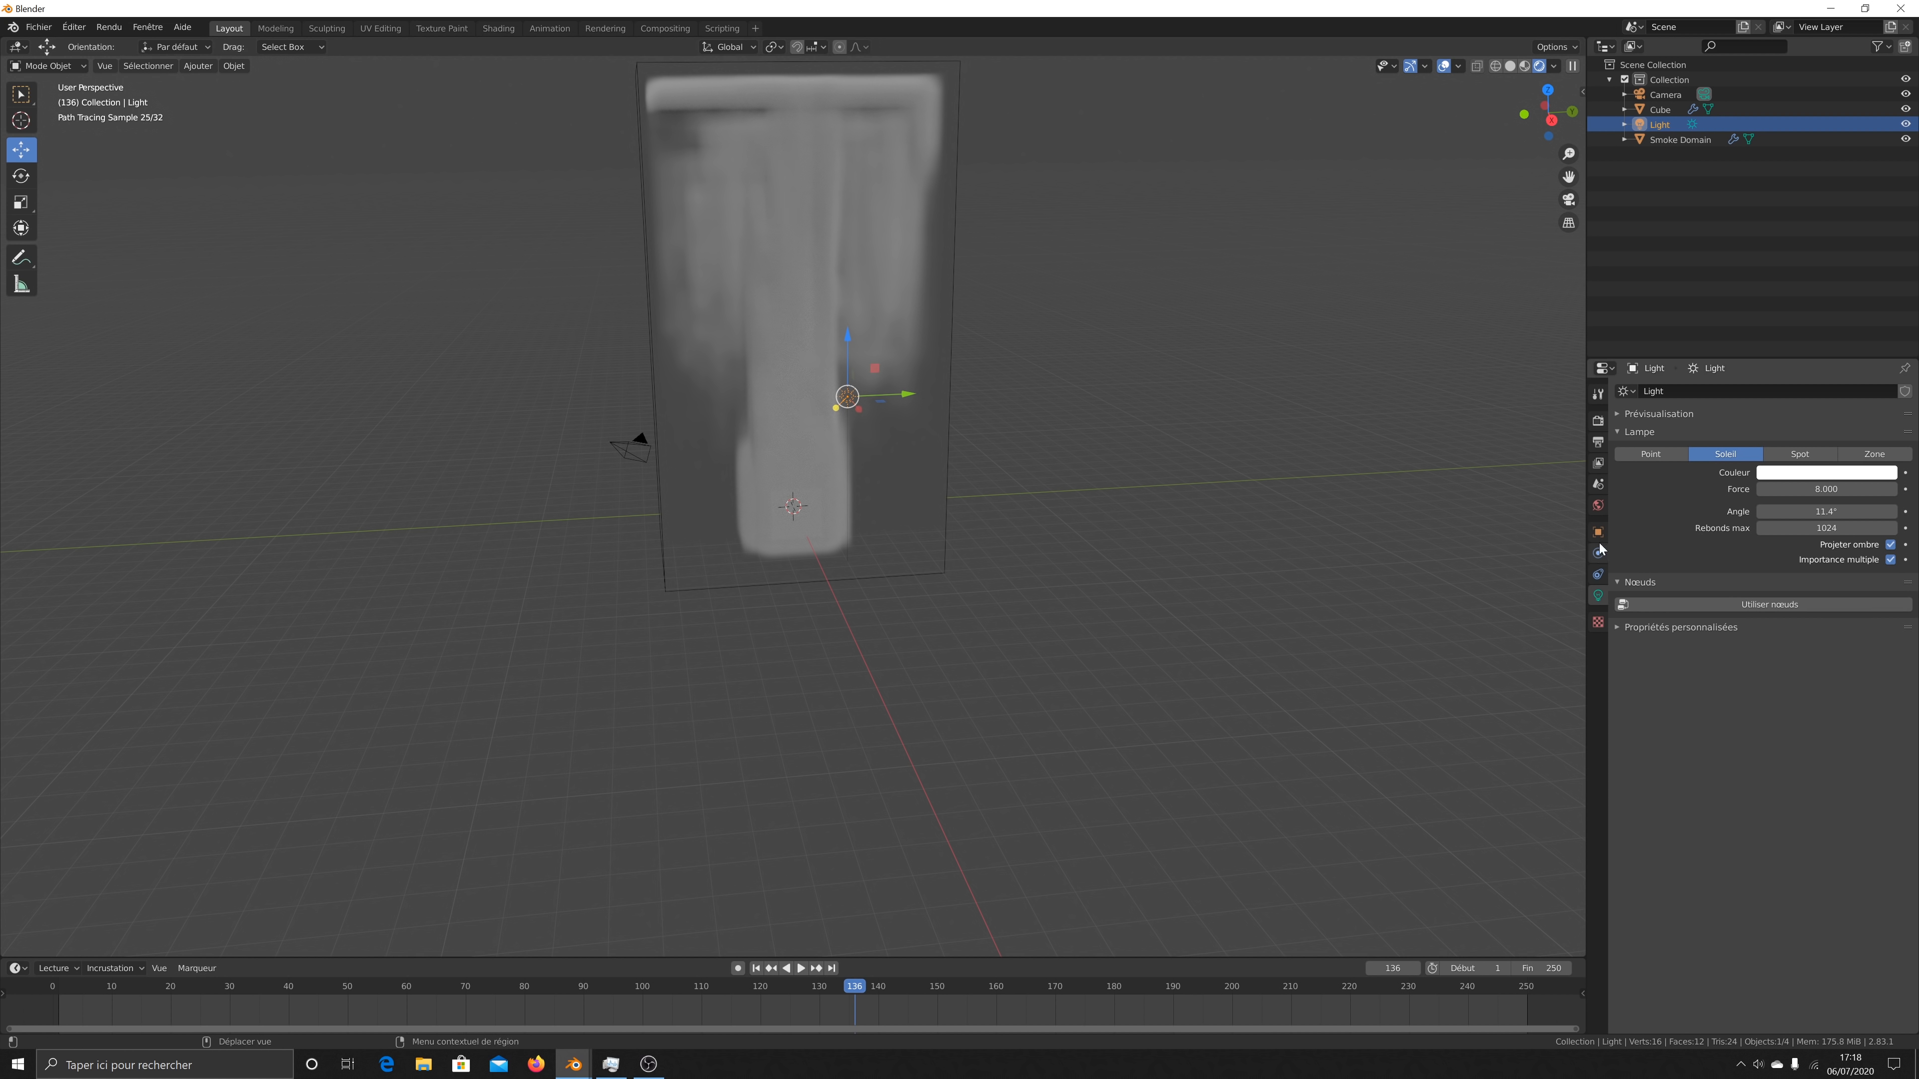
Step: Free the baked cache of the Smoke Domain in its fluid physics settings
click(1598, 442)
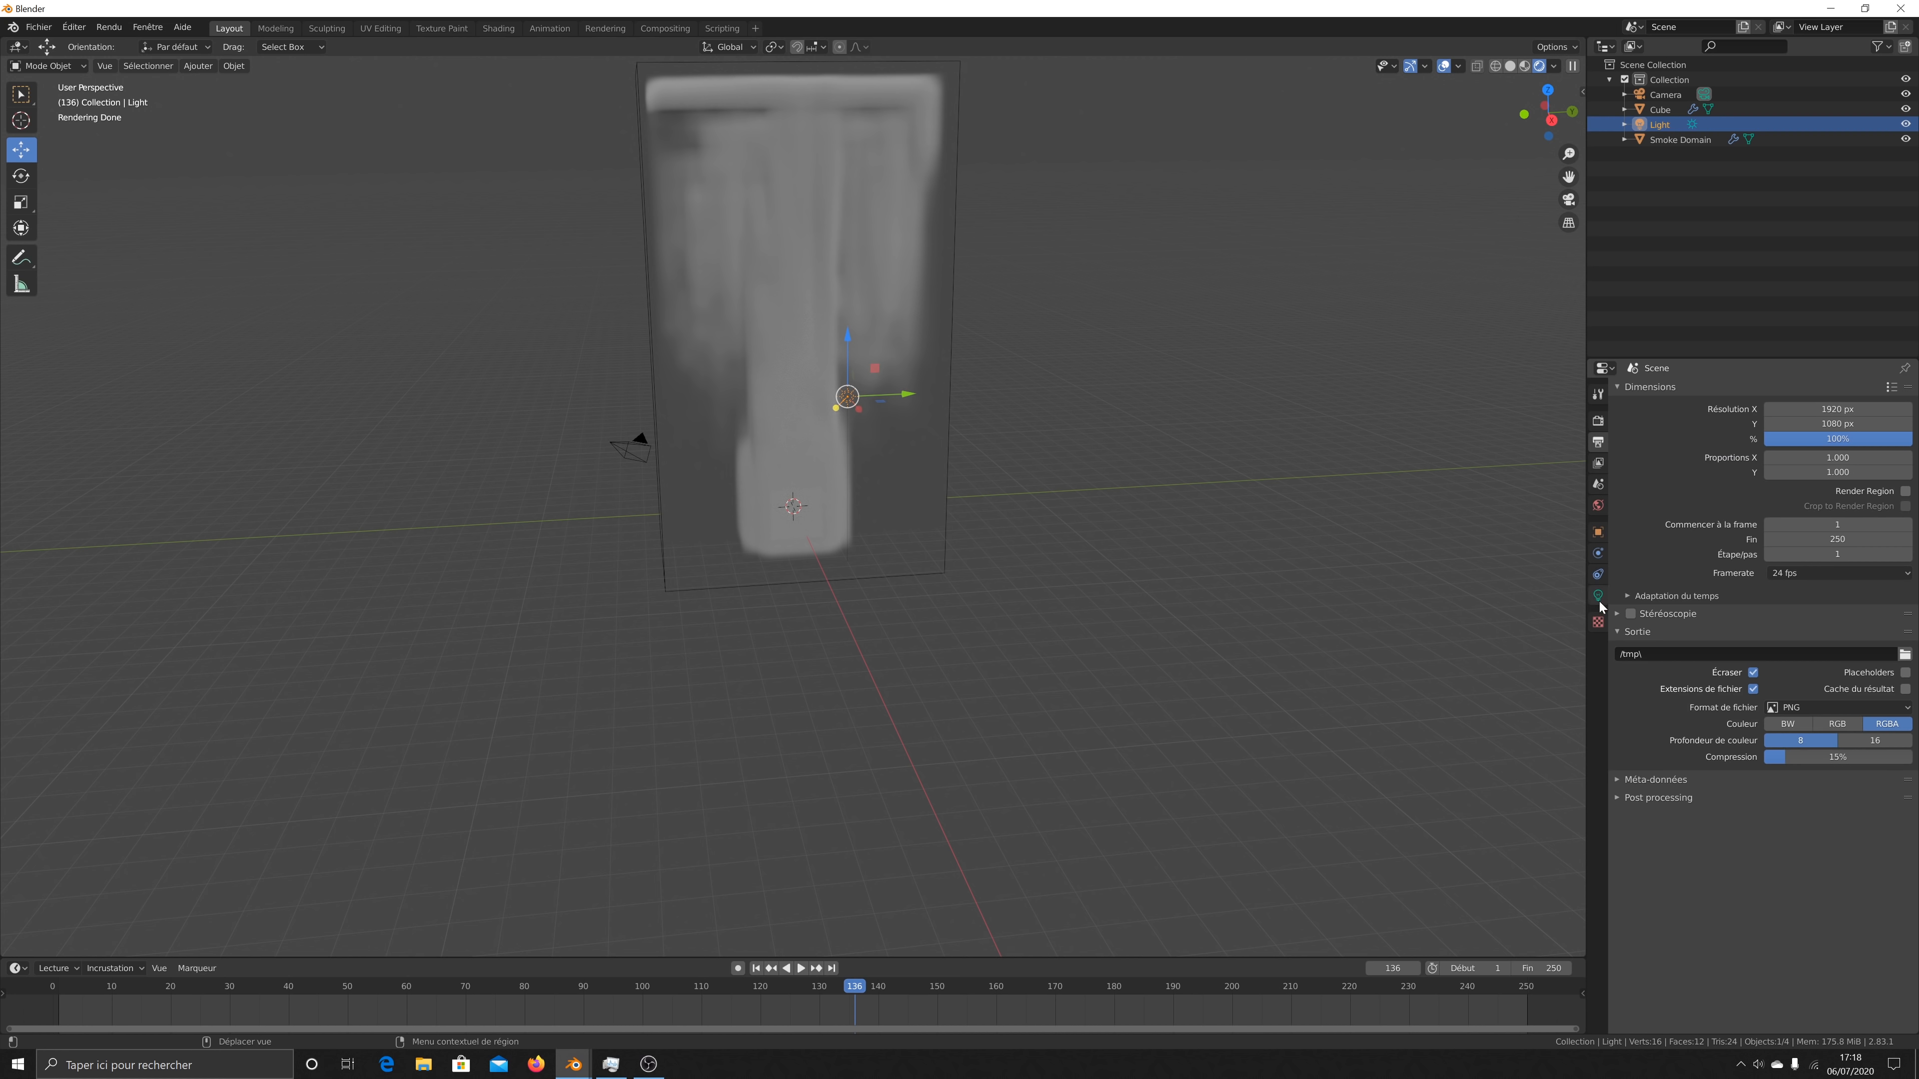
click(1666, 139)
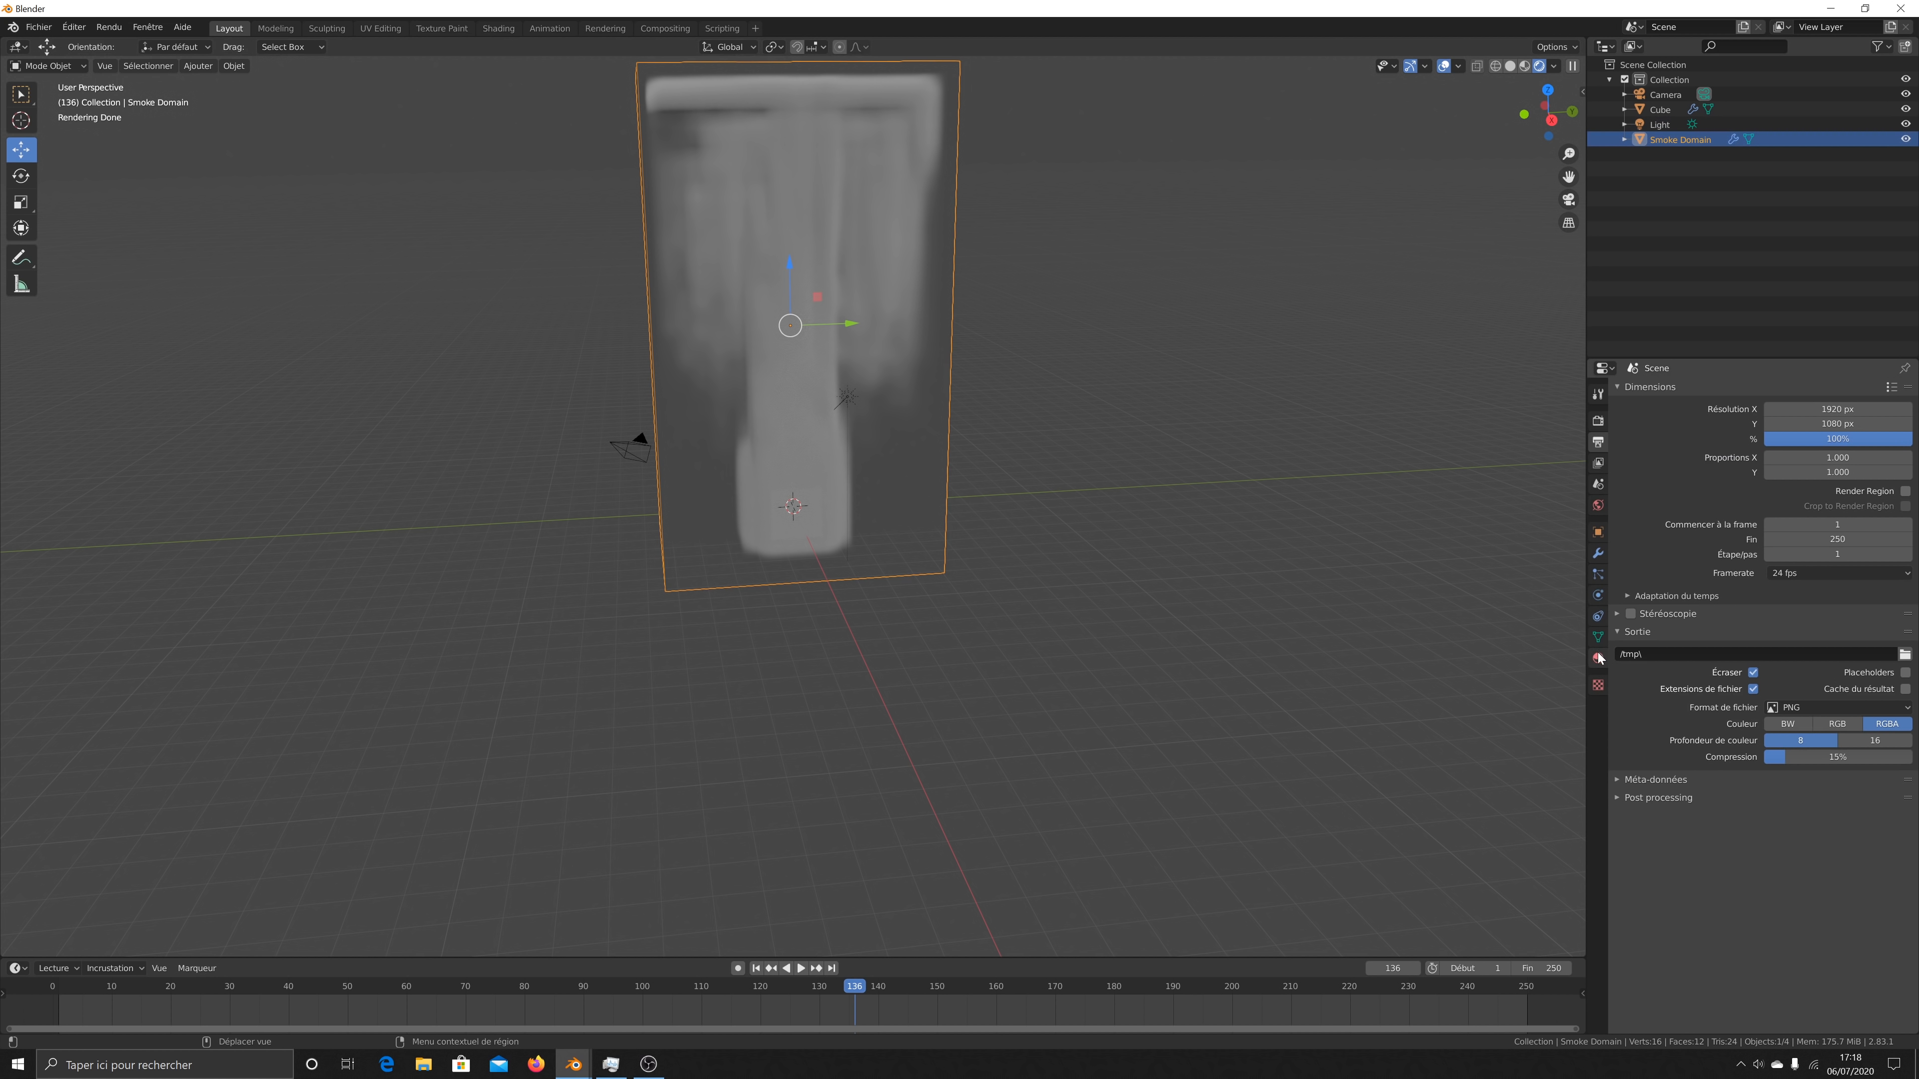
click(1597, 575)
click(1598, 594)
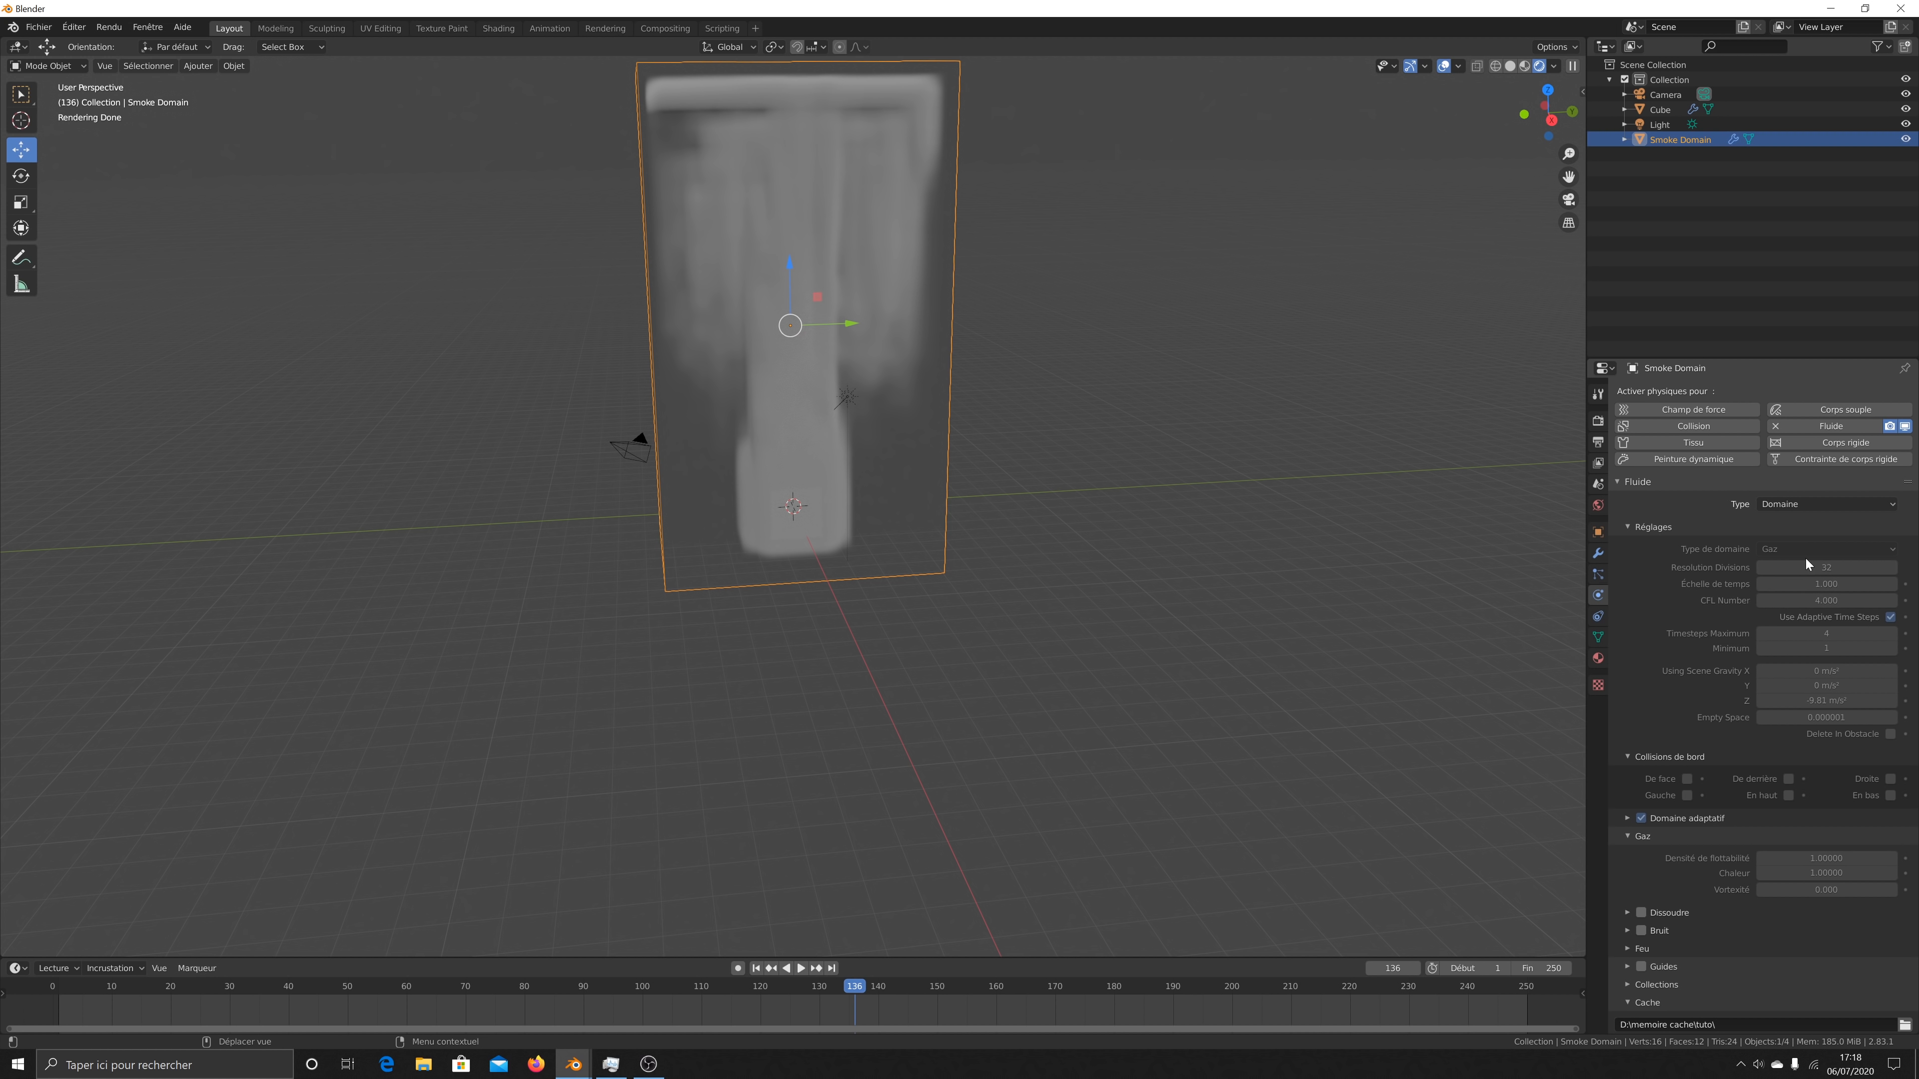
scroll(1710, 710, down, 5)
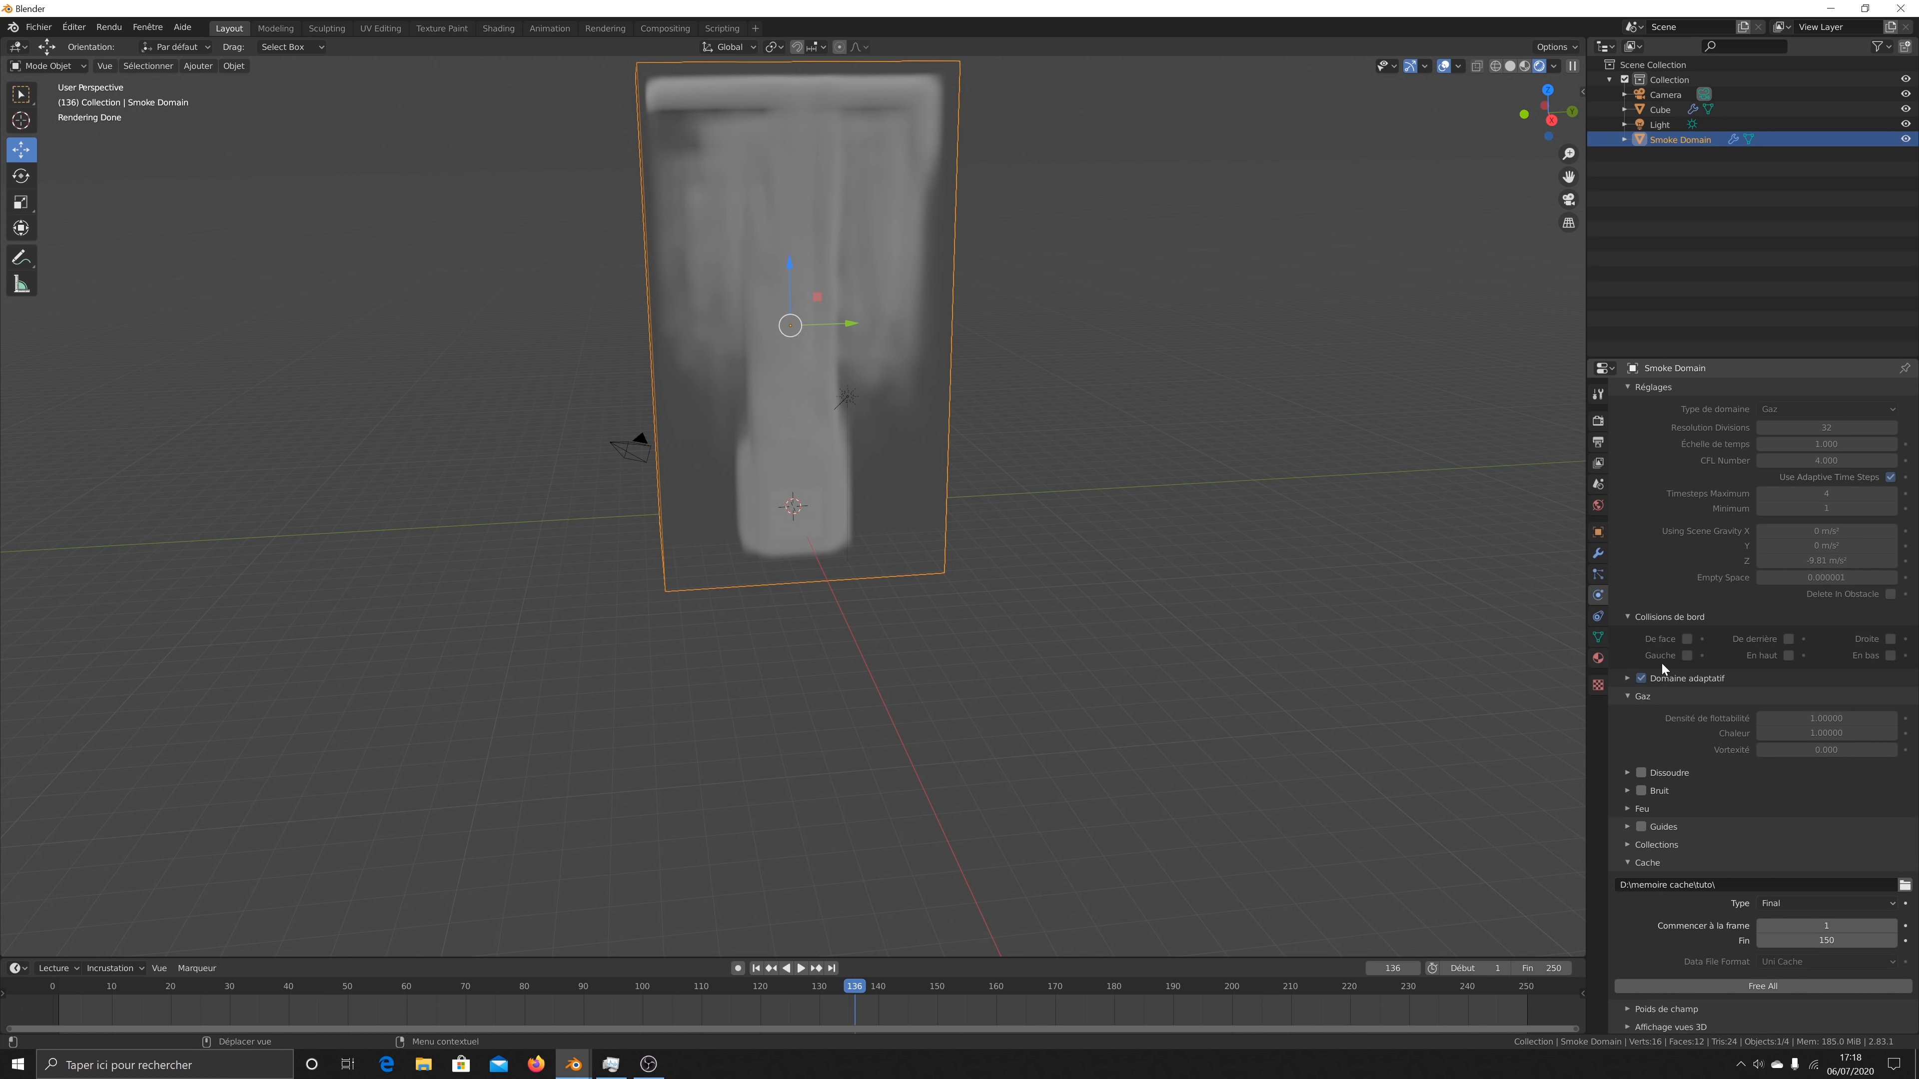
click(1686, 981)
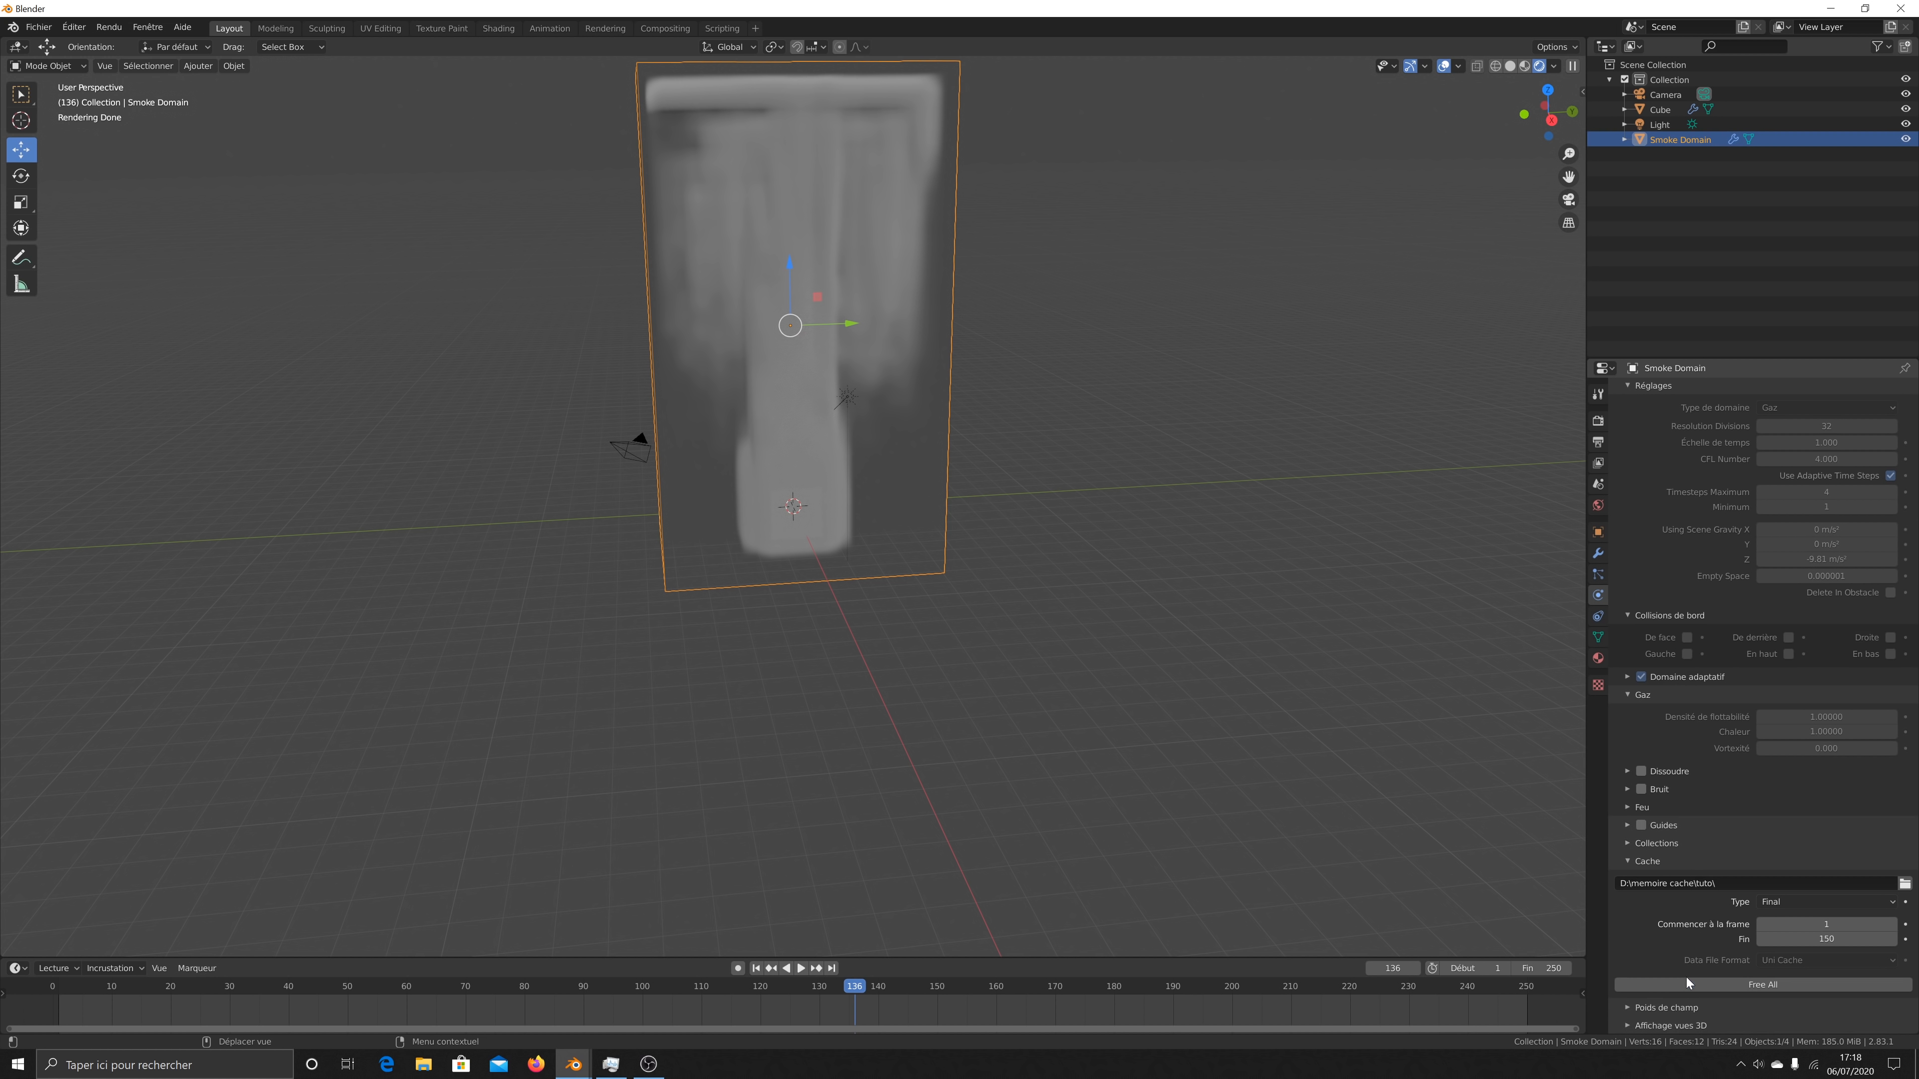
Step: Set the smoke domain's Resolution Divisions to 1220
scroll(1780, 565, up, 4)
scroll(1783, 571, up, 1)
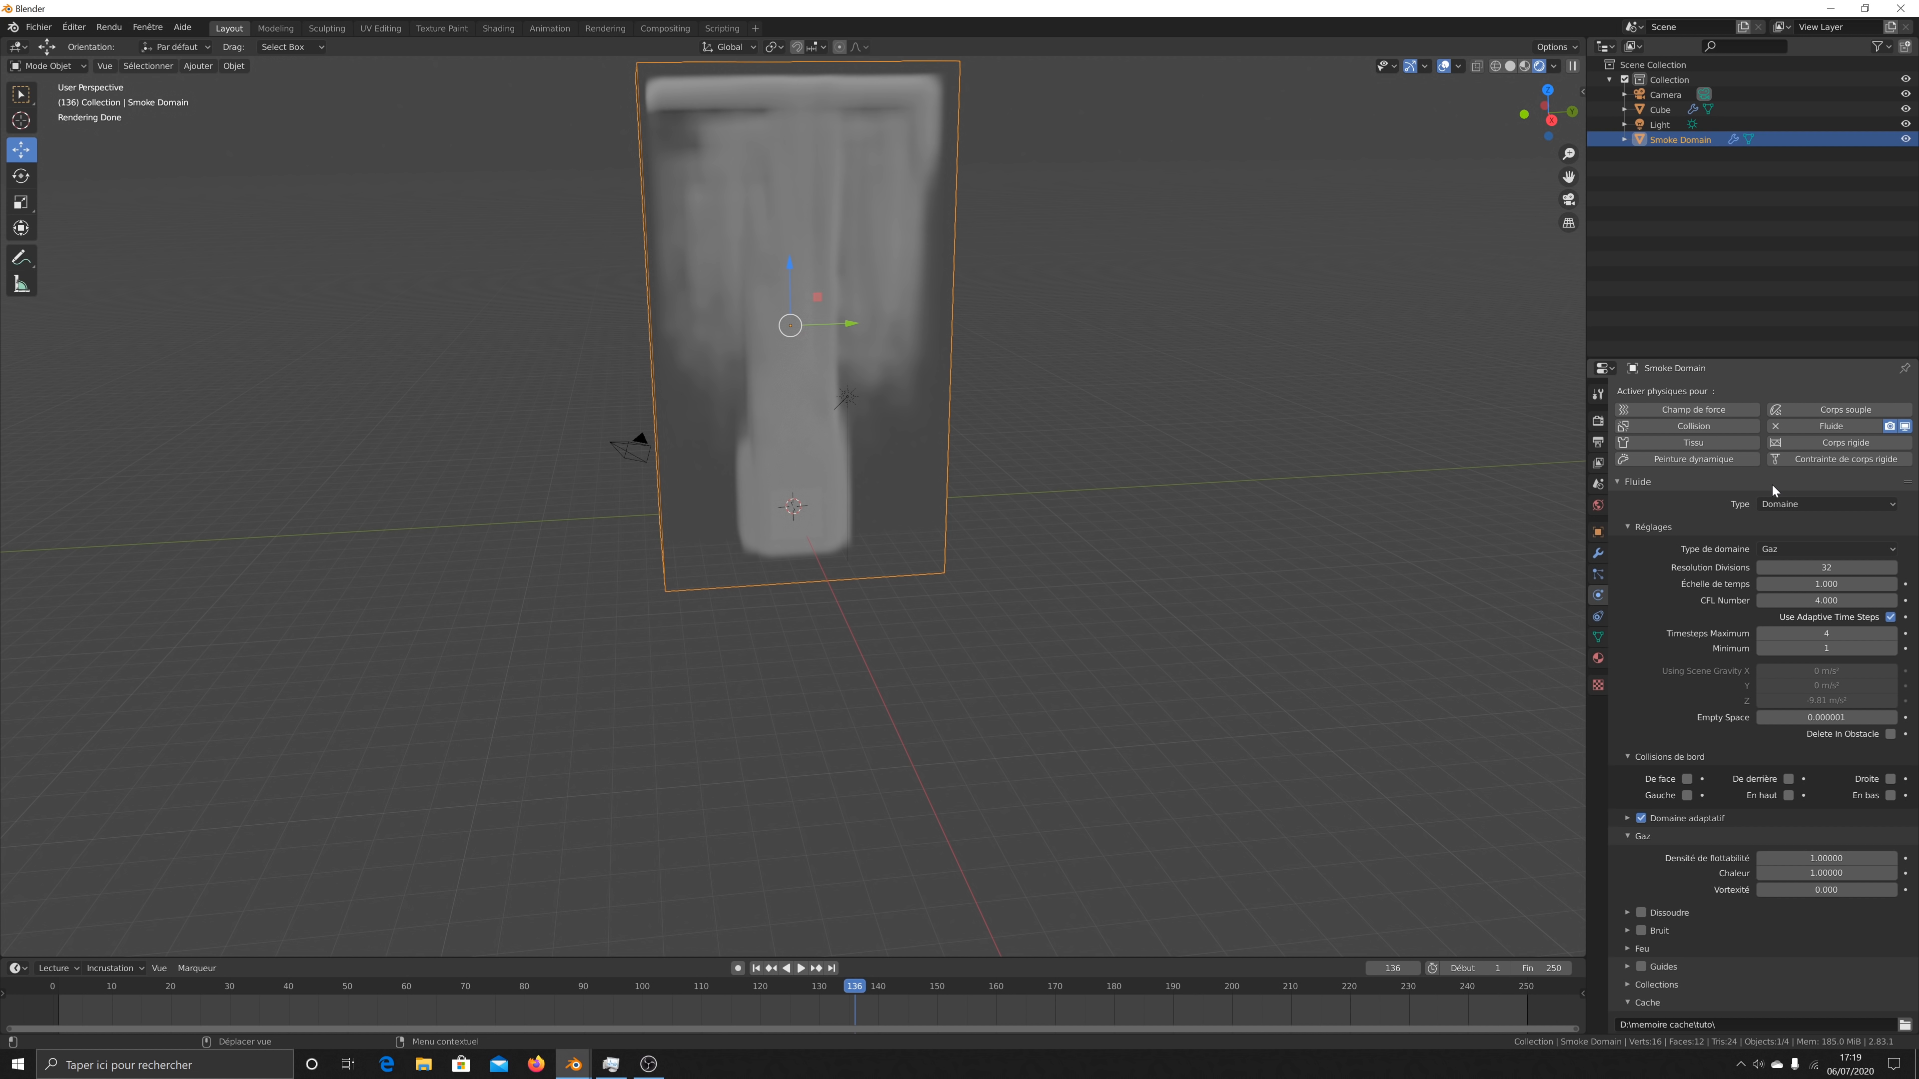
mouse_move(1844, 568)
mouse_down()
mouse_move(1889, 568)
mouse_move(1819, 568)
mouse_move(1889, 568)
mouse_move(1807, 567)
mouse_up()
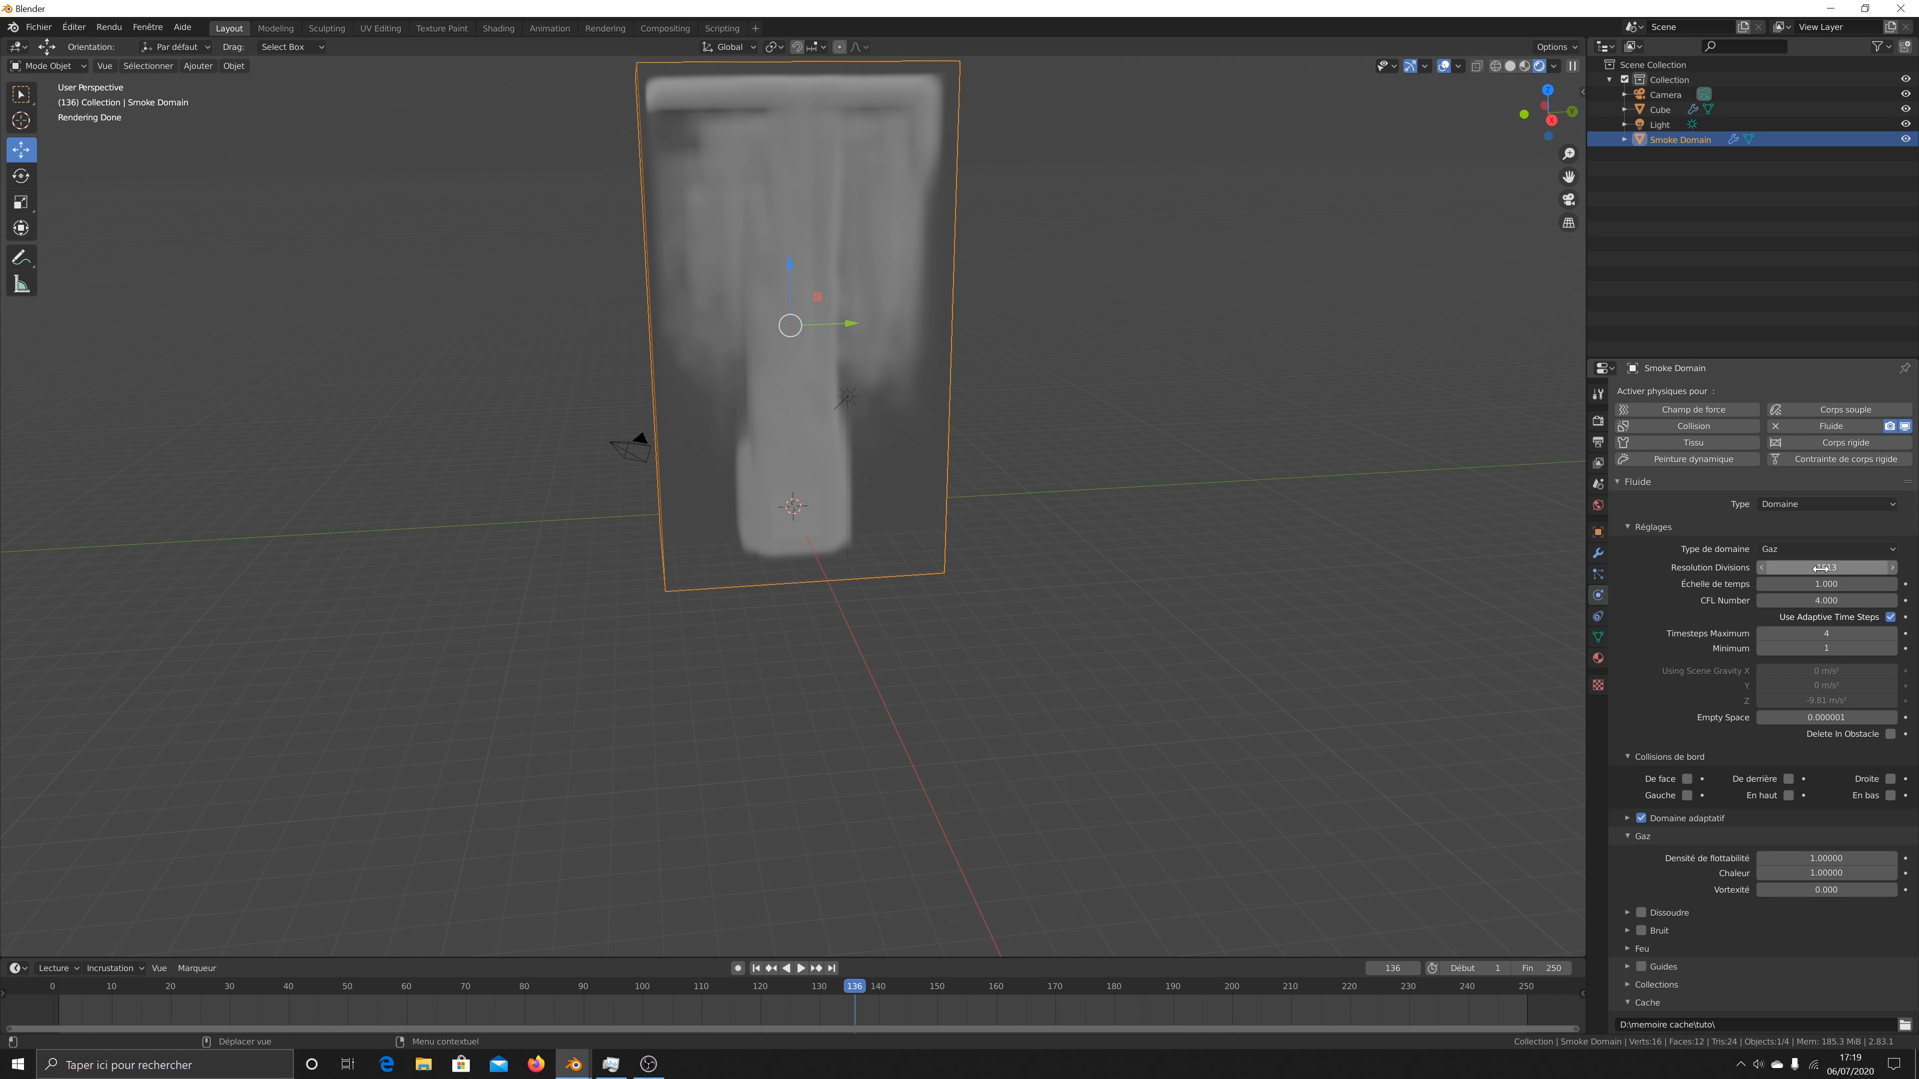
drag(1824, 568, 1779, 568)
drag(1823, 570, 1586, 569)
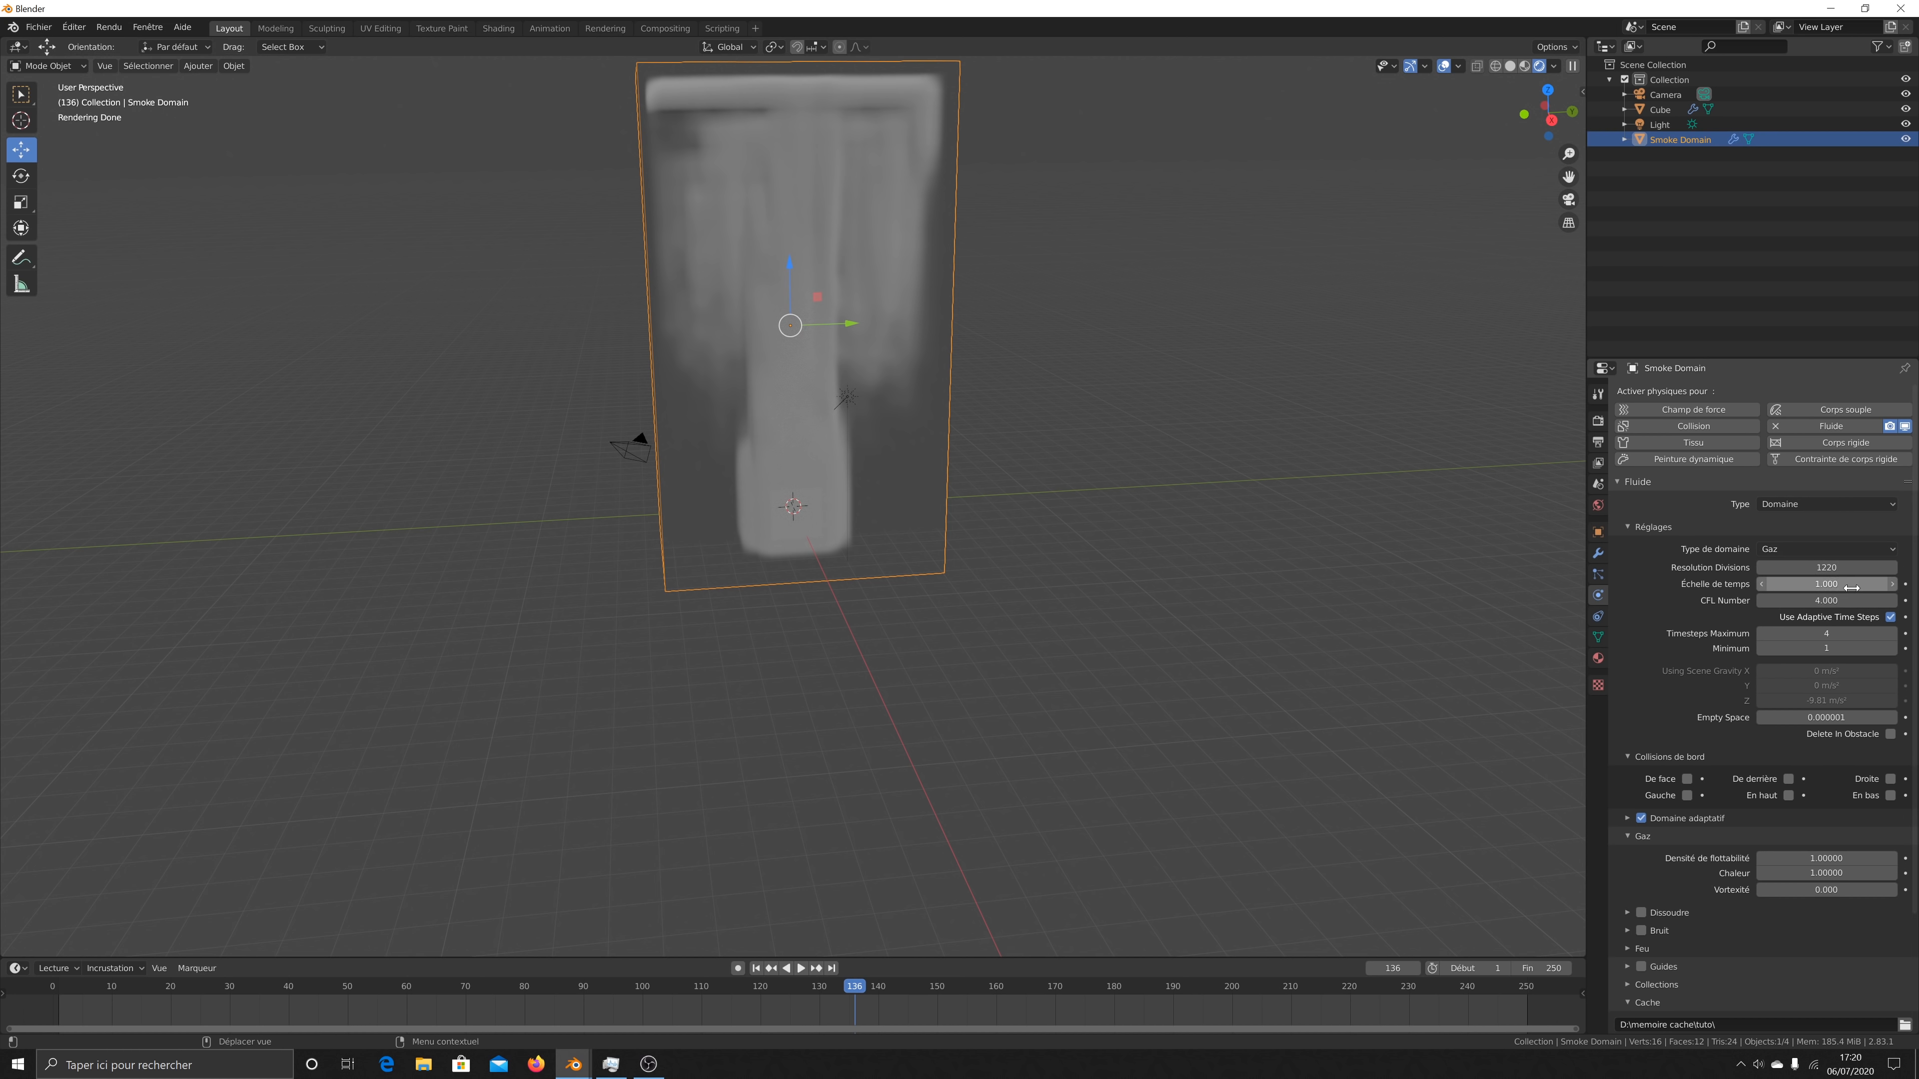
Step: Set the smoke domain's Resolution Divisions to 987 and close the unsaved project without saving it
drag(1827, 566, 1760, 566)
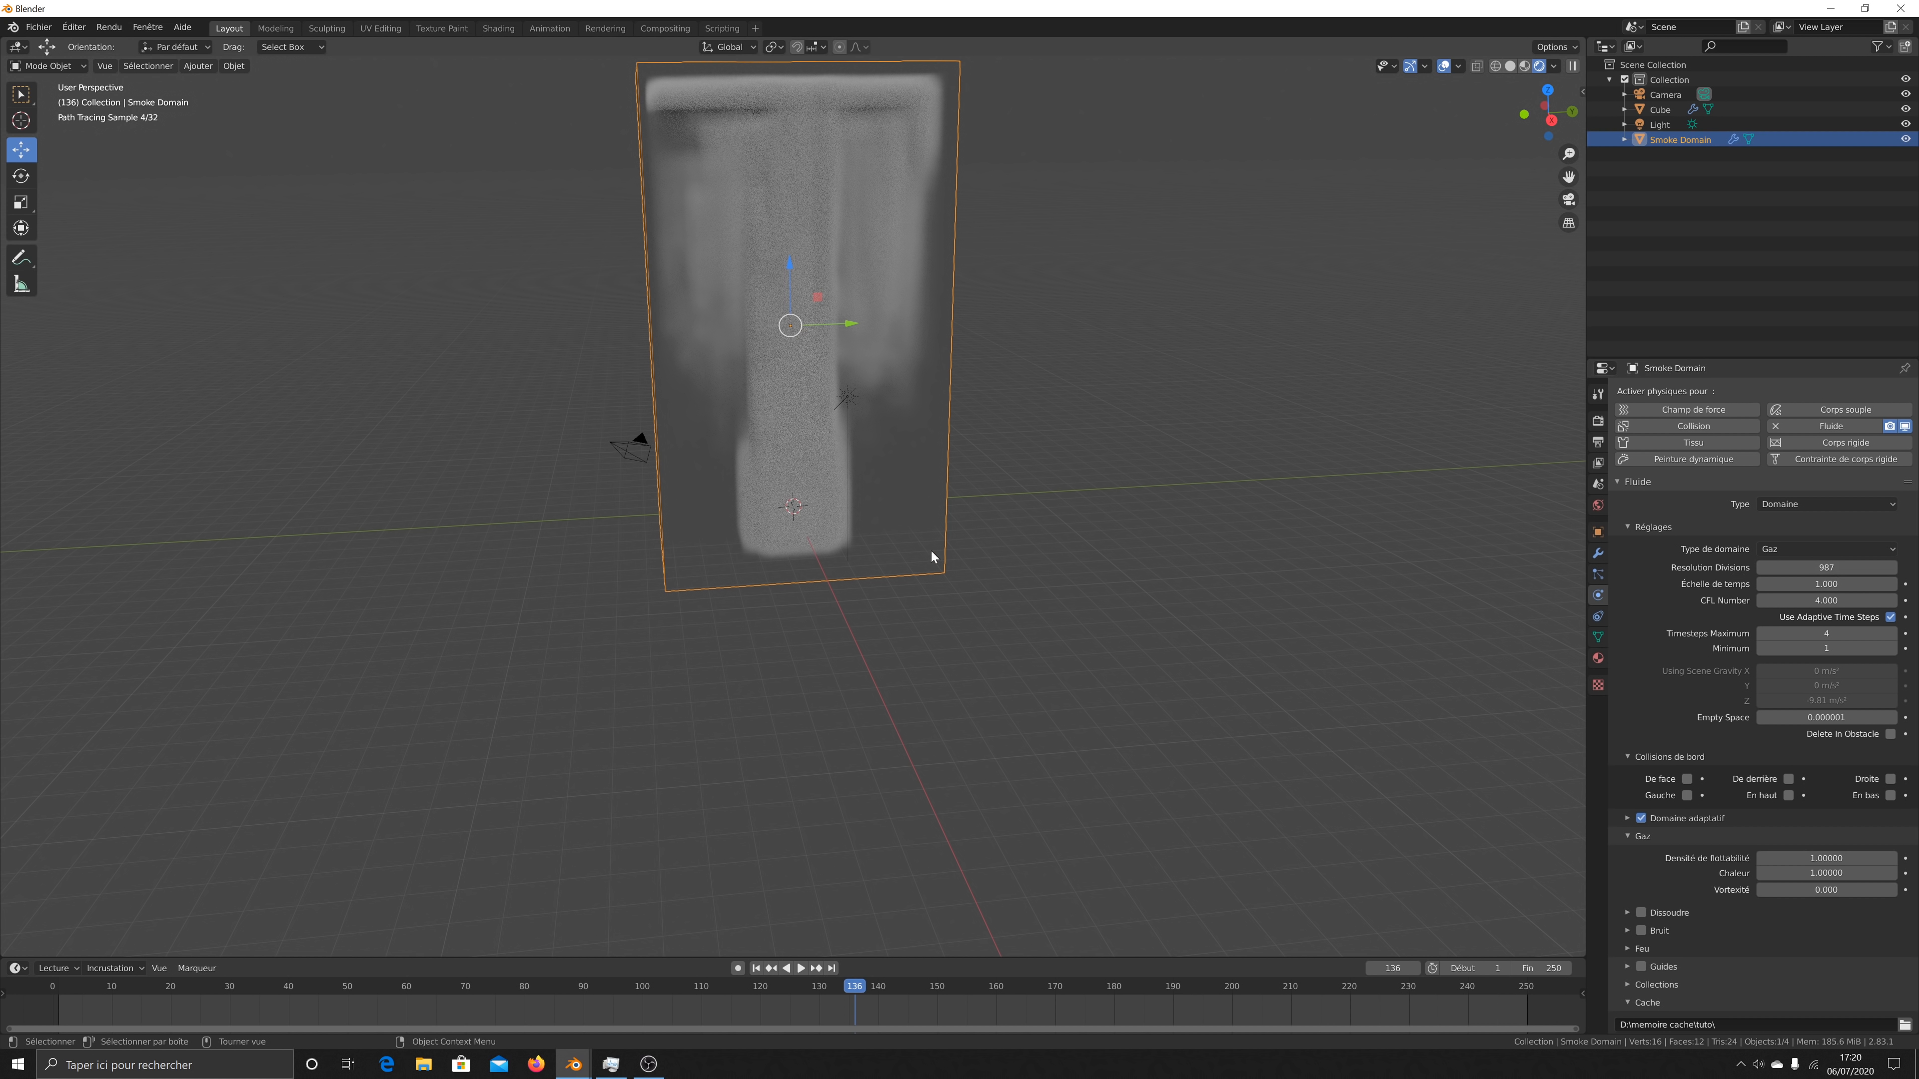
click(1900, 9)
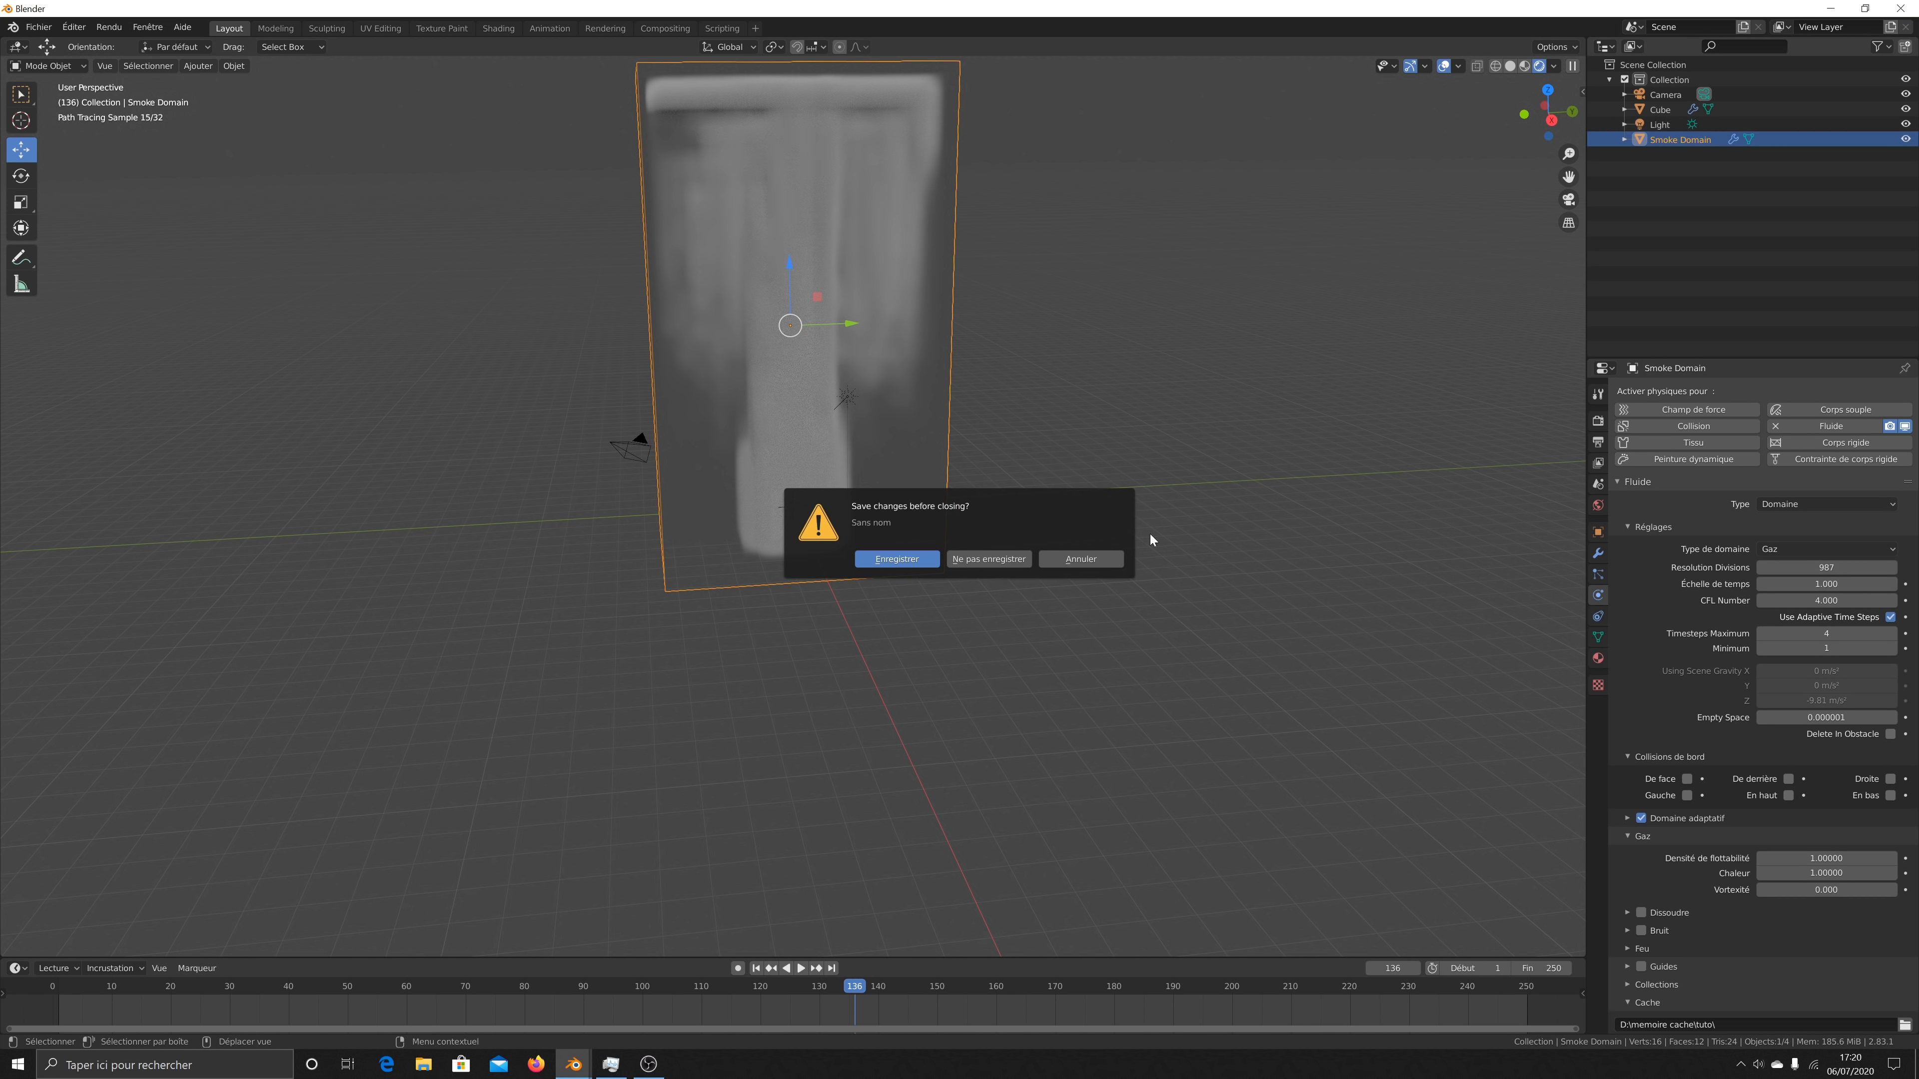
click(986, 556)
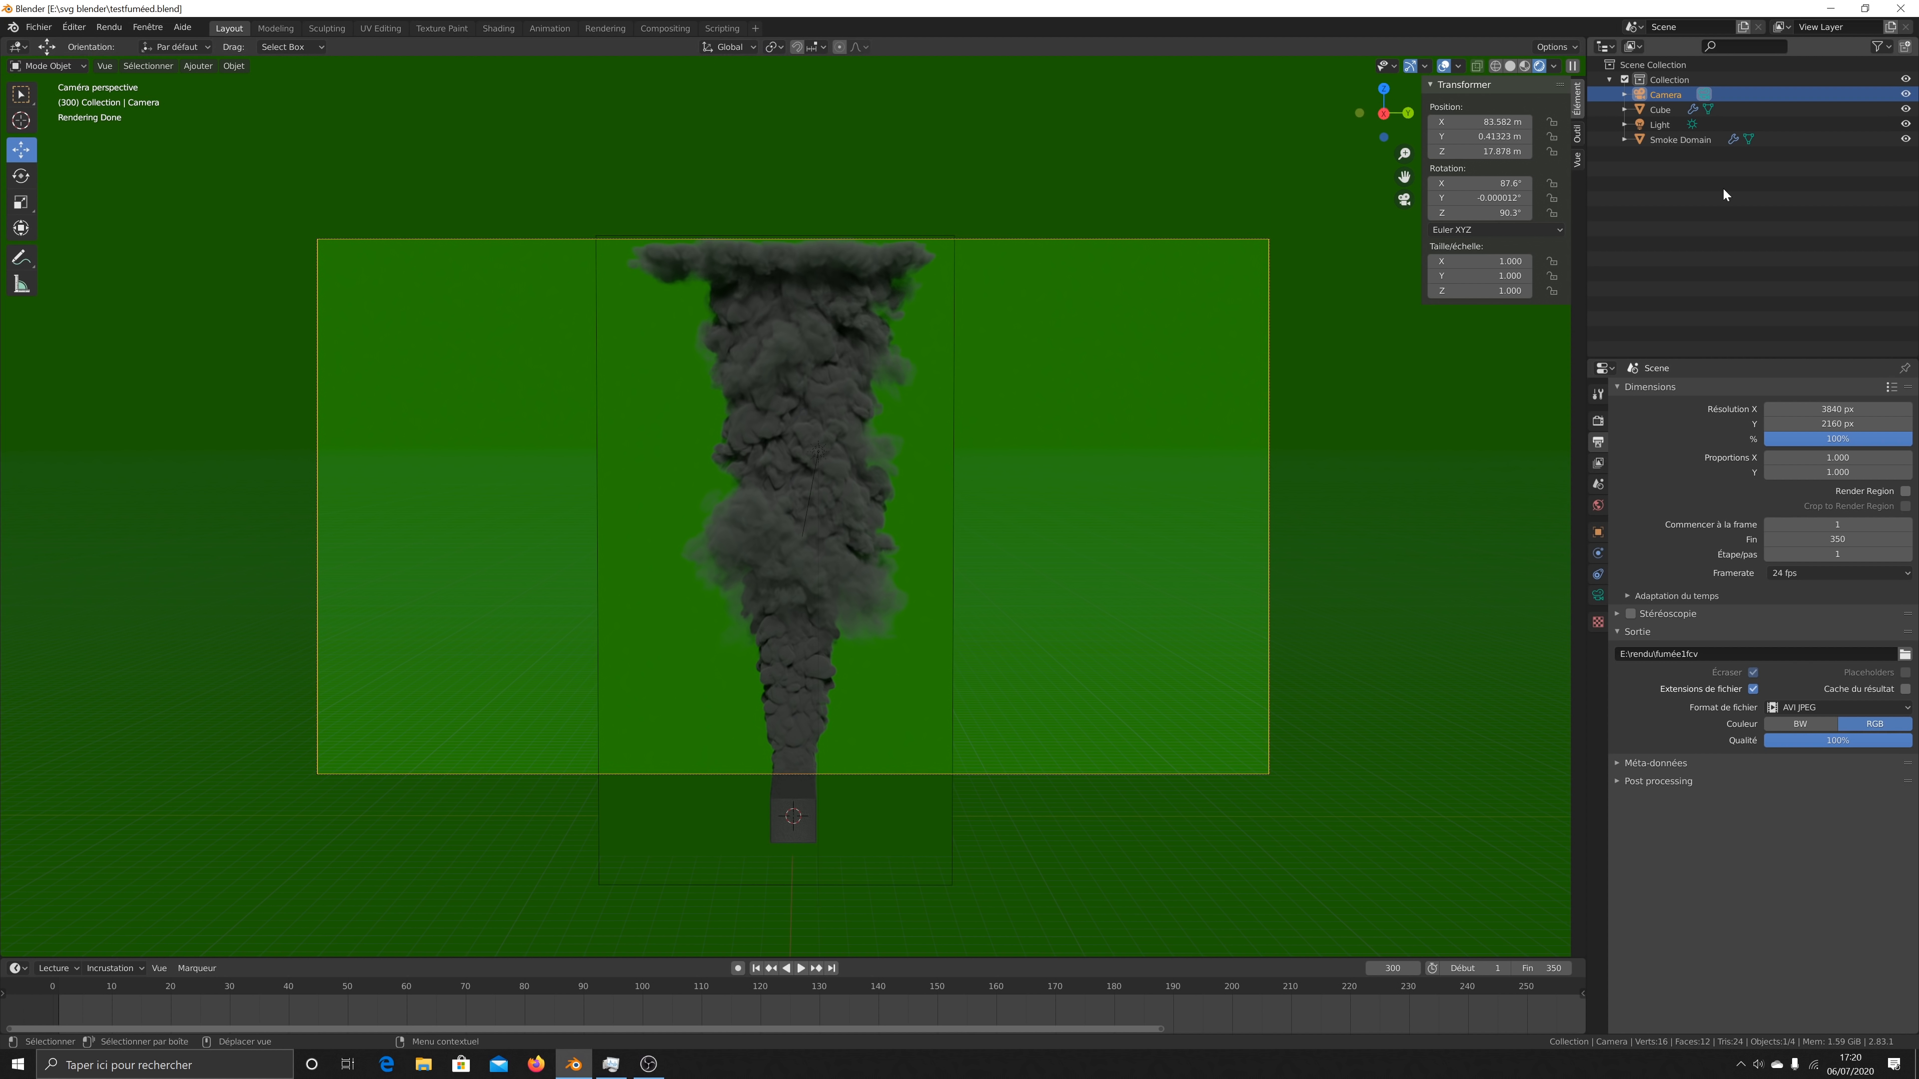
Step: Set the Principled Volume colour of the Smoke Domain's material to dark grey
click(1682, 139)
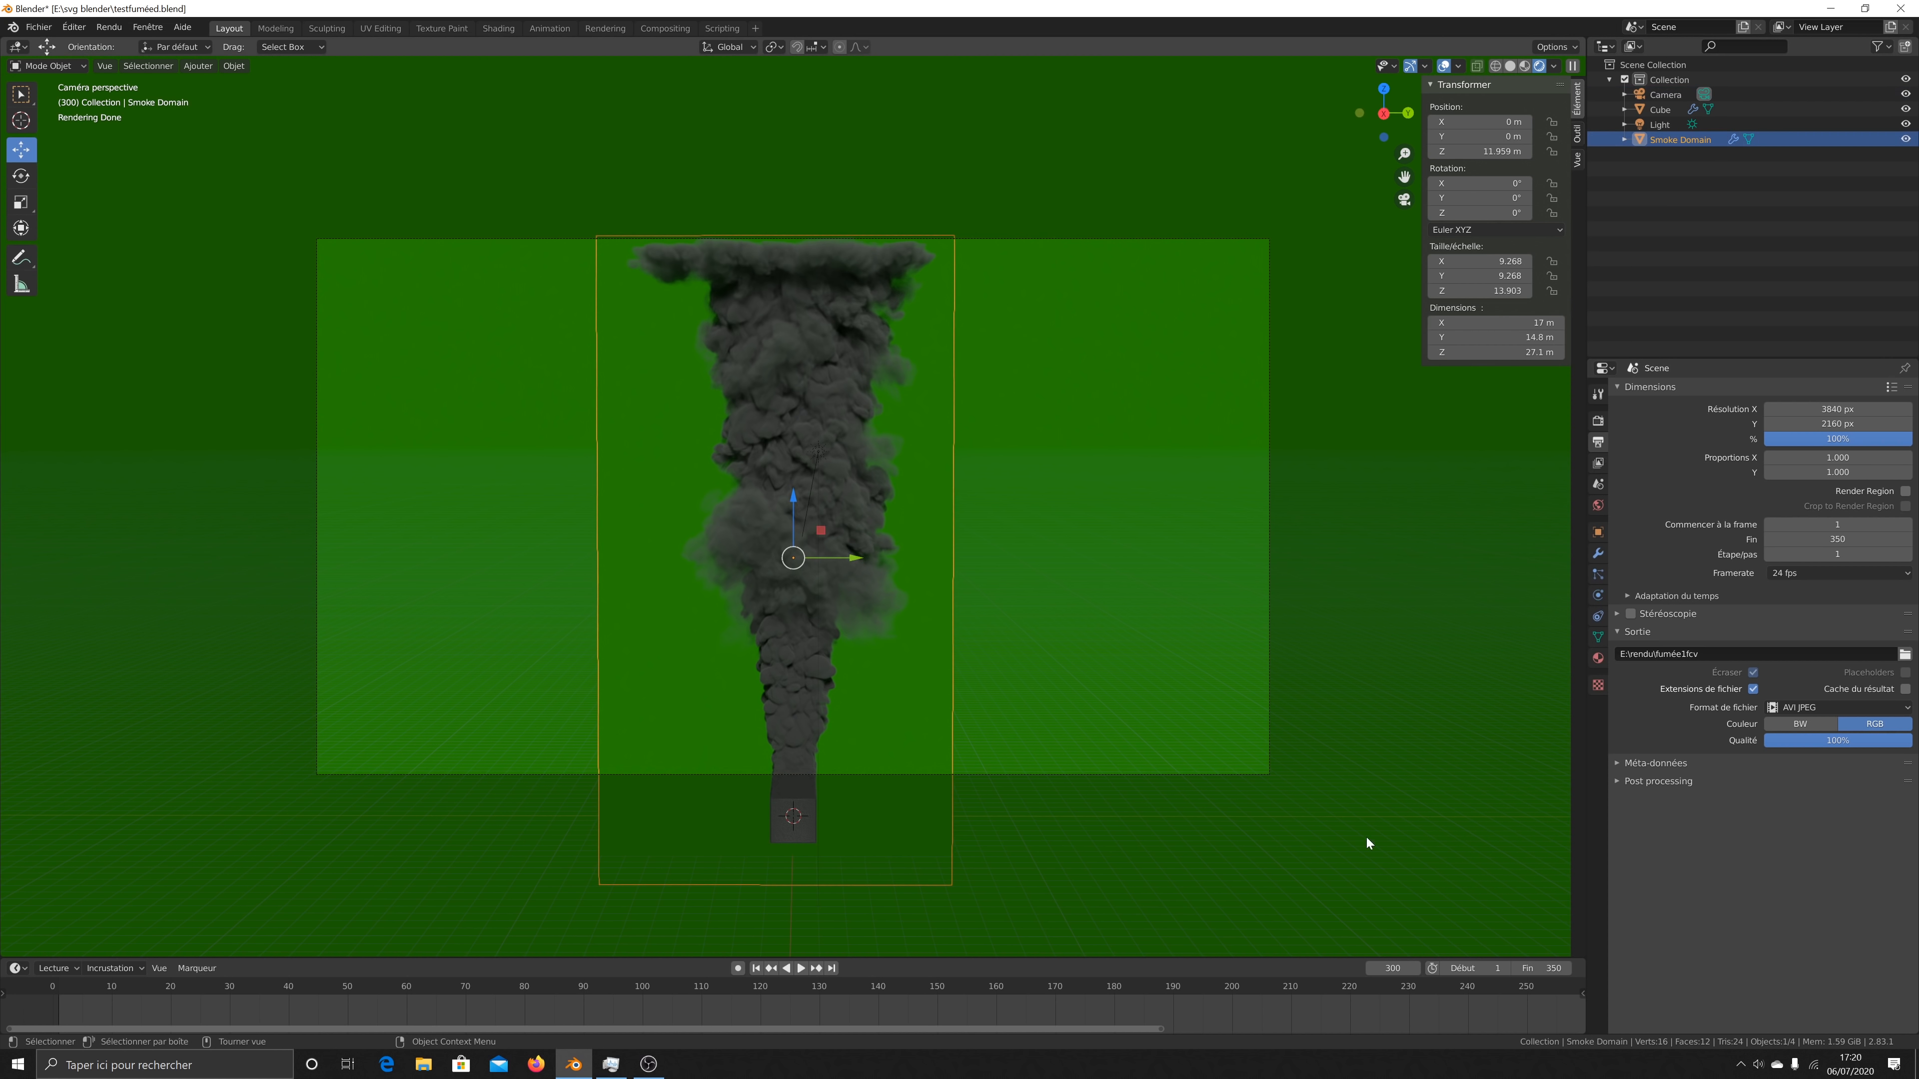
click(1597, 659)
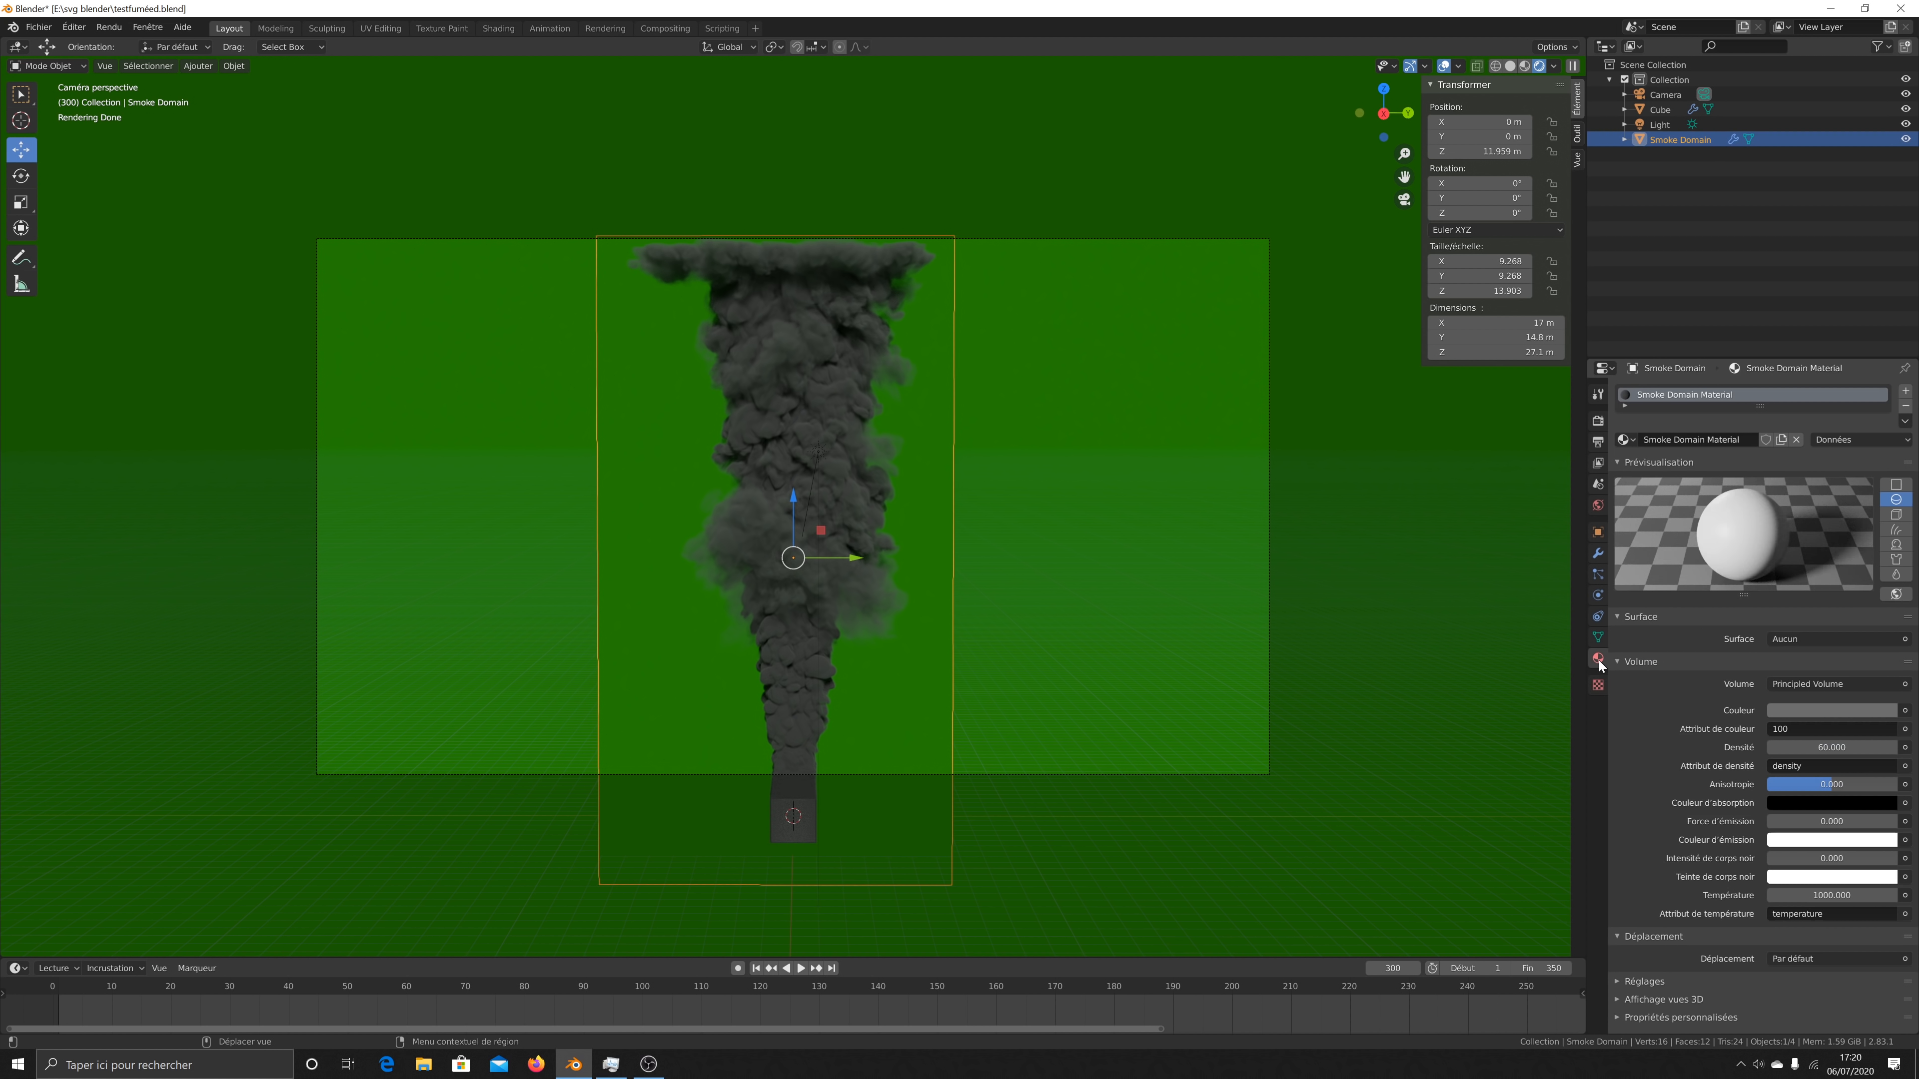
click(1868, 712)
click(1887, 575)
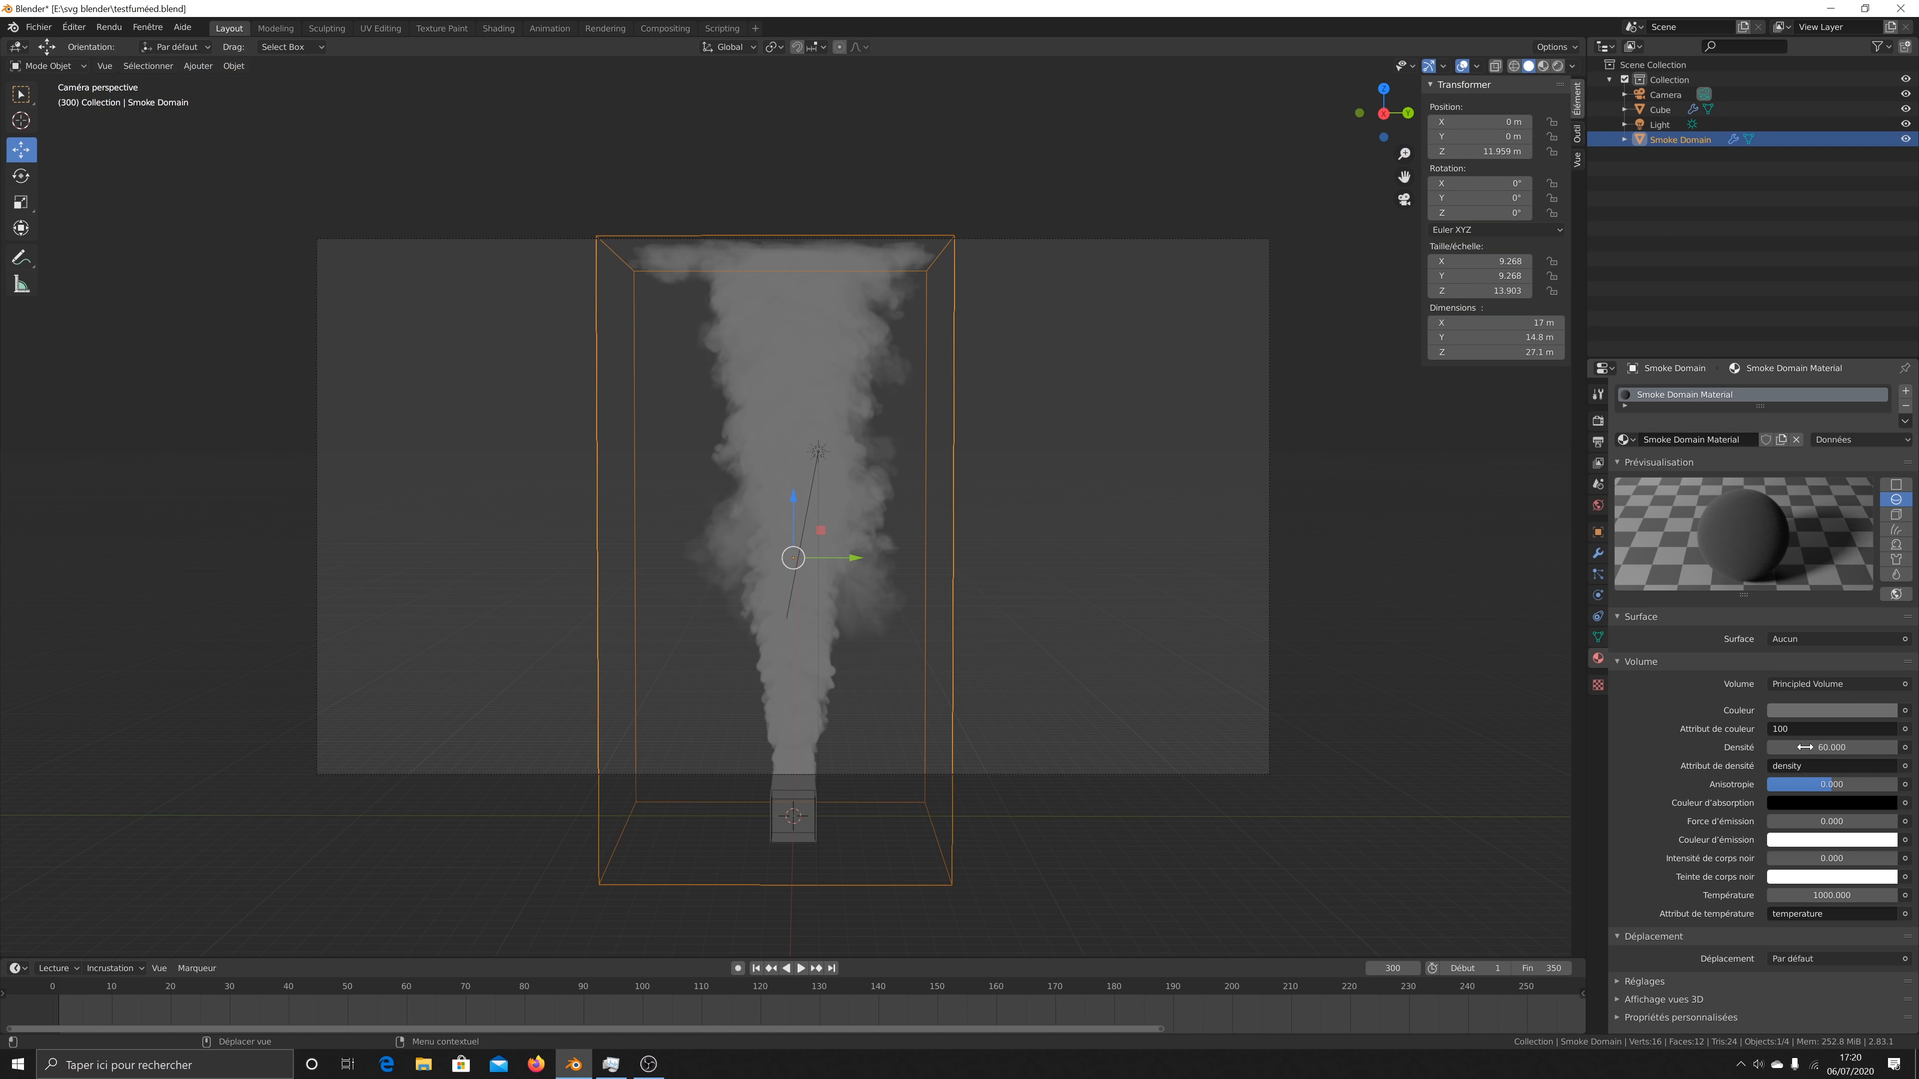
Step: Set the Density (Densité) of the Smoke Domain's Principled Volume to 60
drag(1809, 746, 1827, 747)
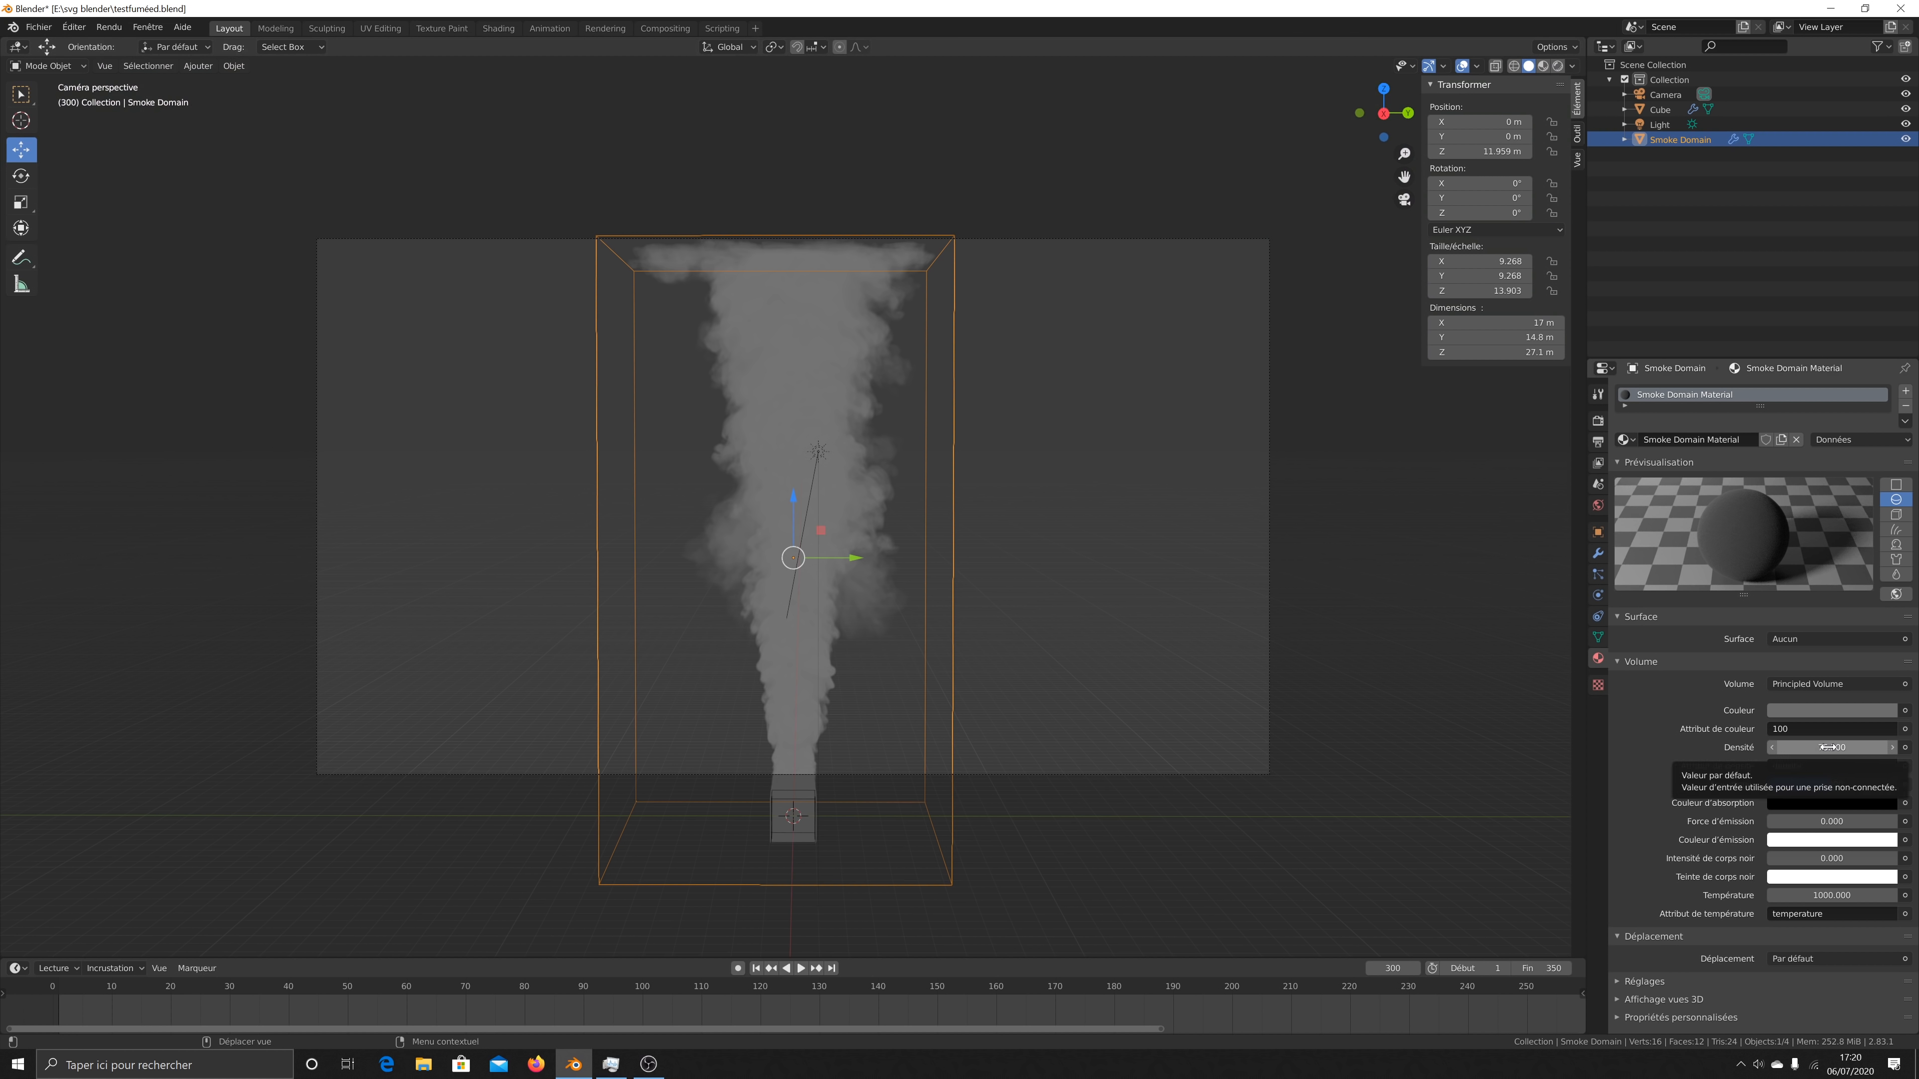
click(1827, 746)
key(BackSpace)
text(60)
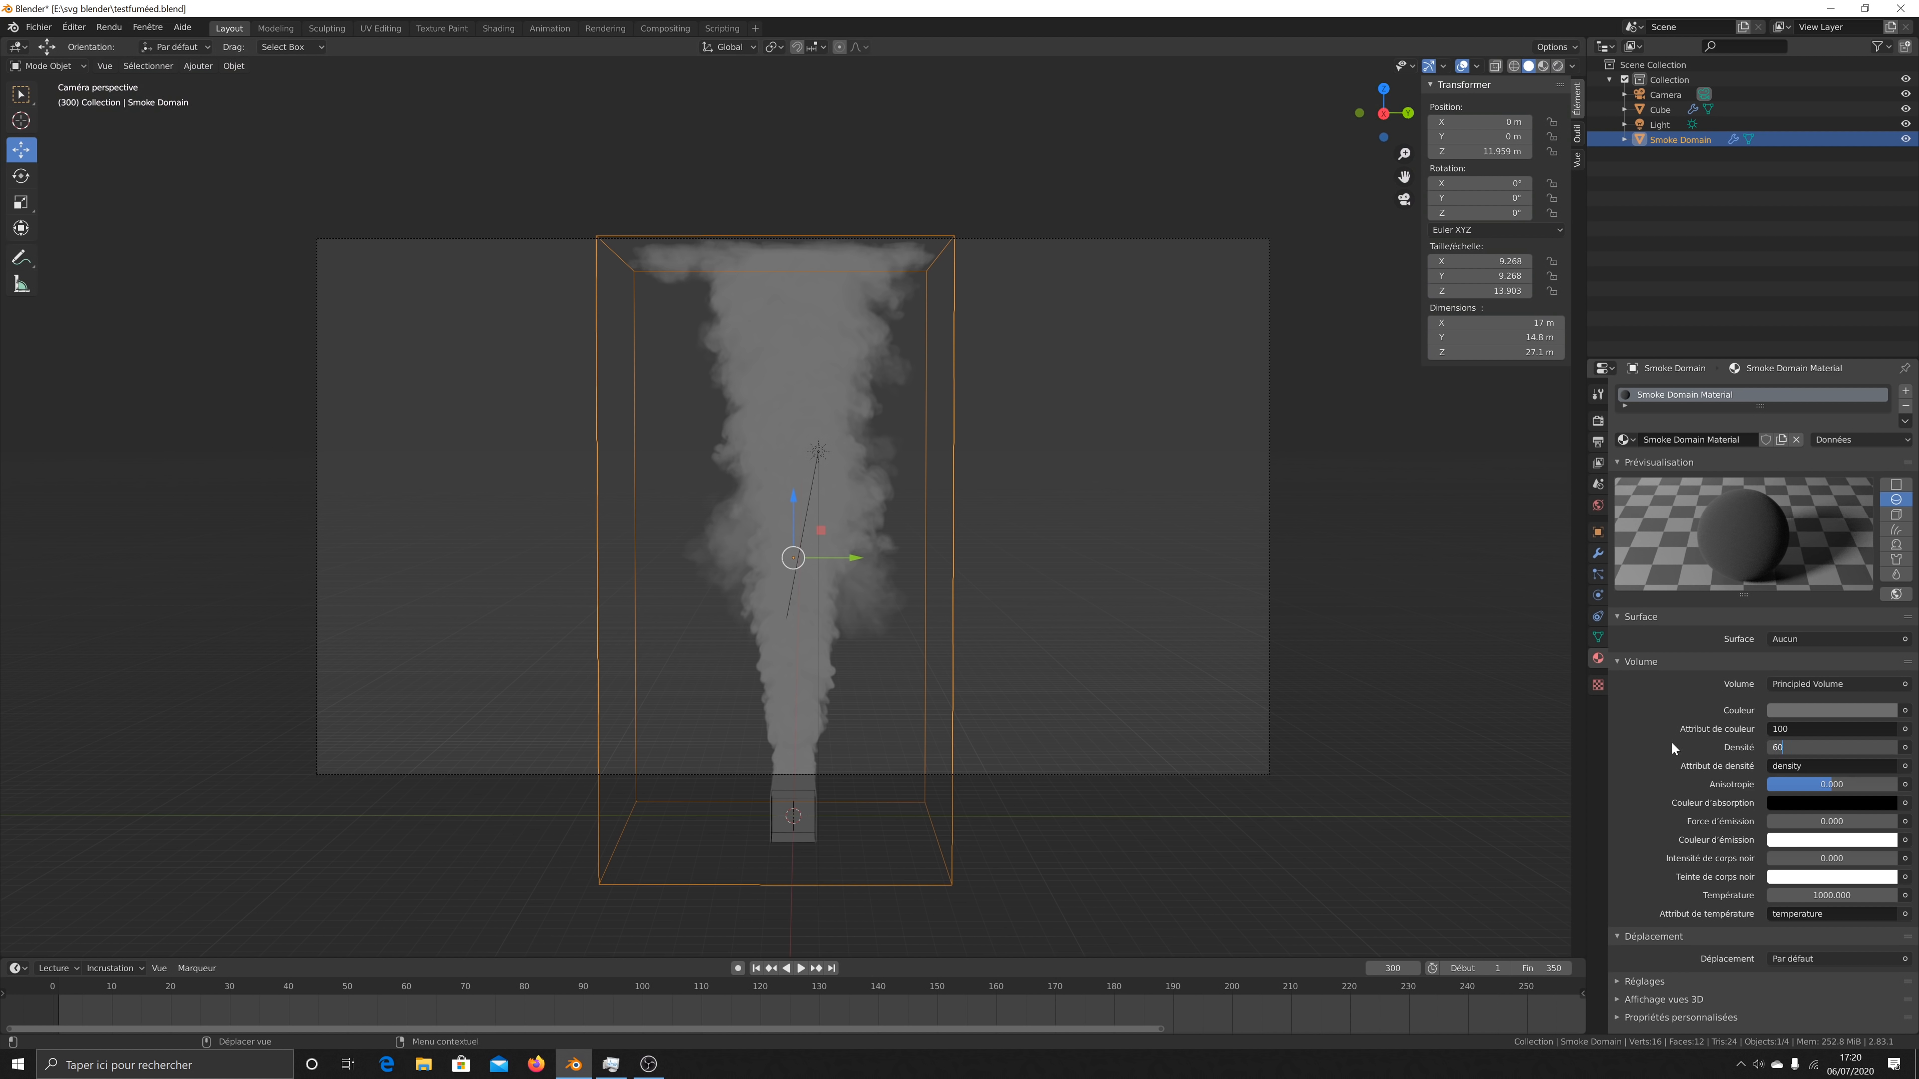
key(Return)
Step: Display the 3D view in rendered shading in the Layout workspace and deselect all objects
double_click(287, 30)
double_click(229, 28)
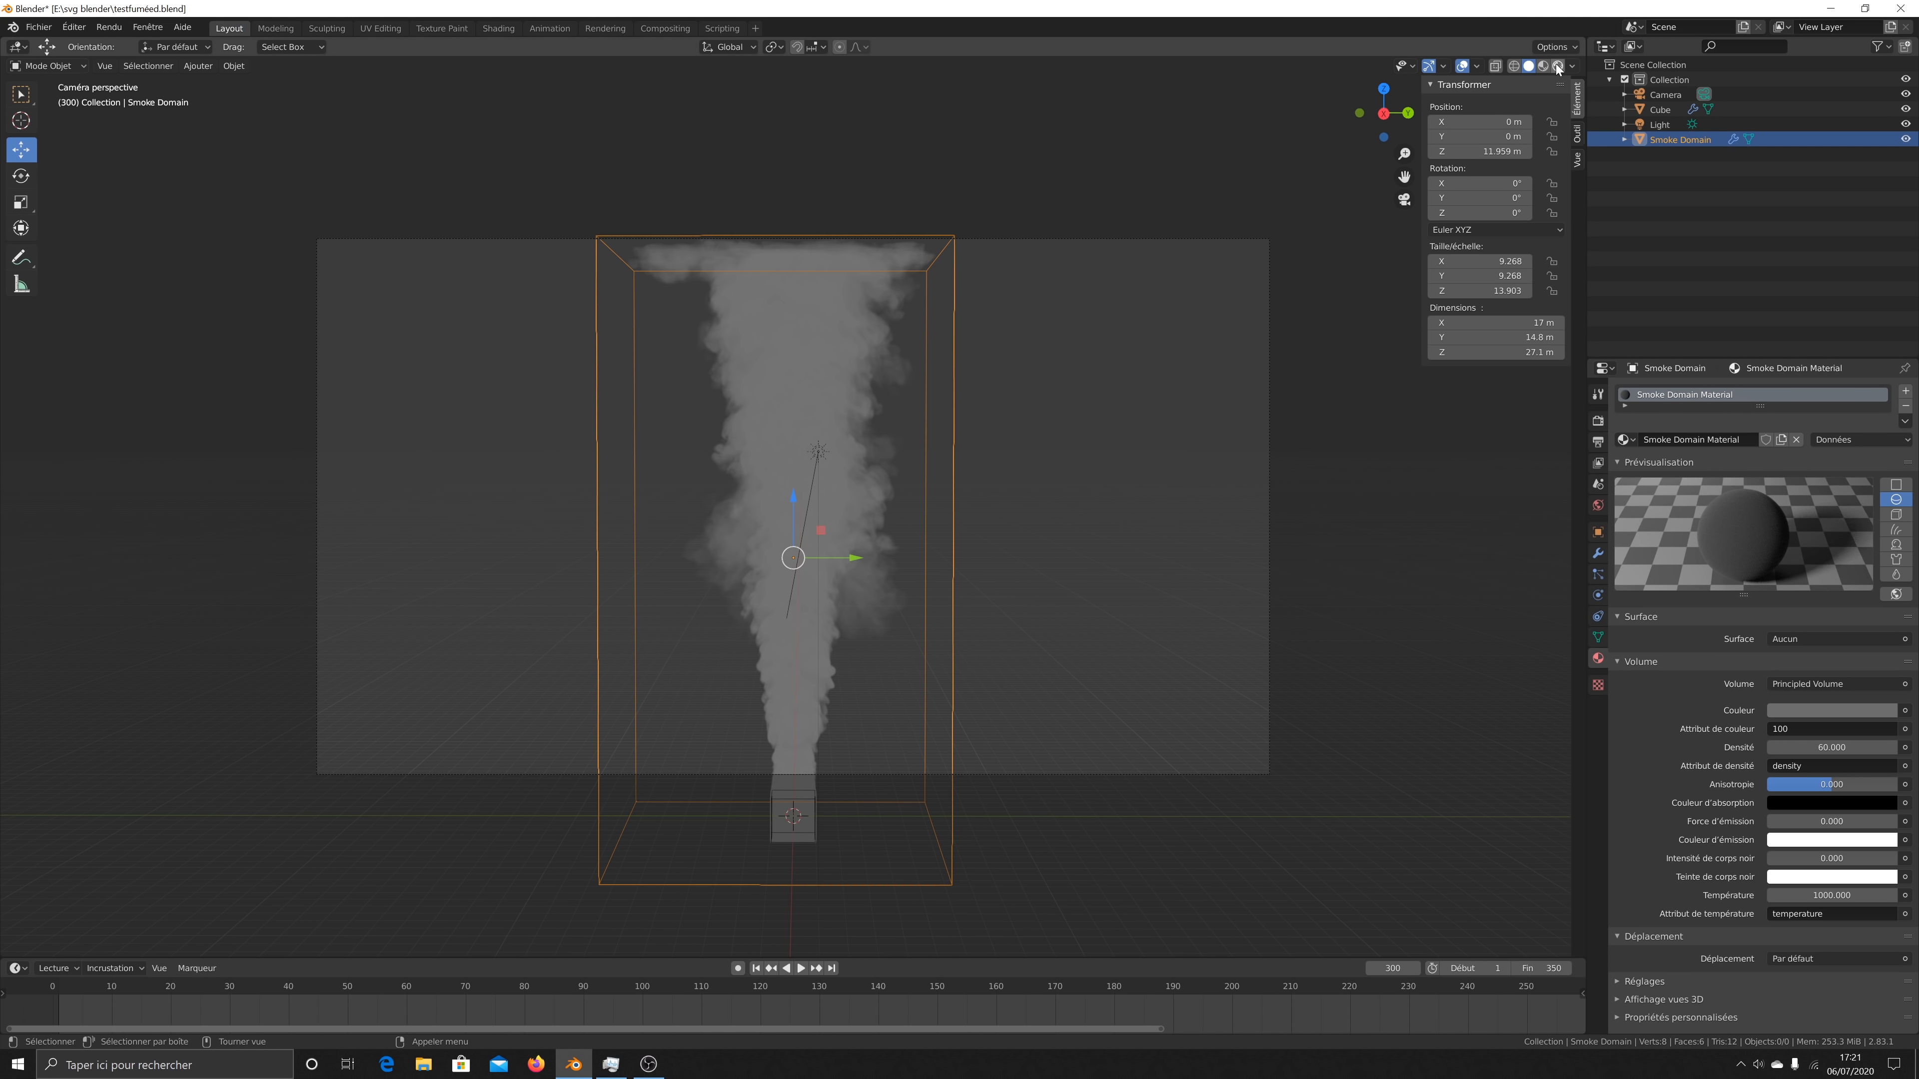
click(1539, 66)
key(alt+a)
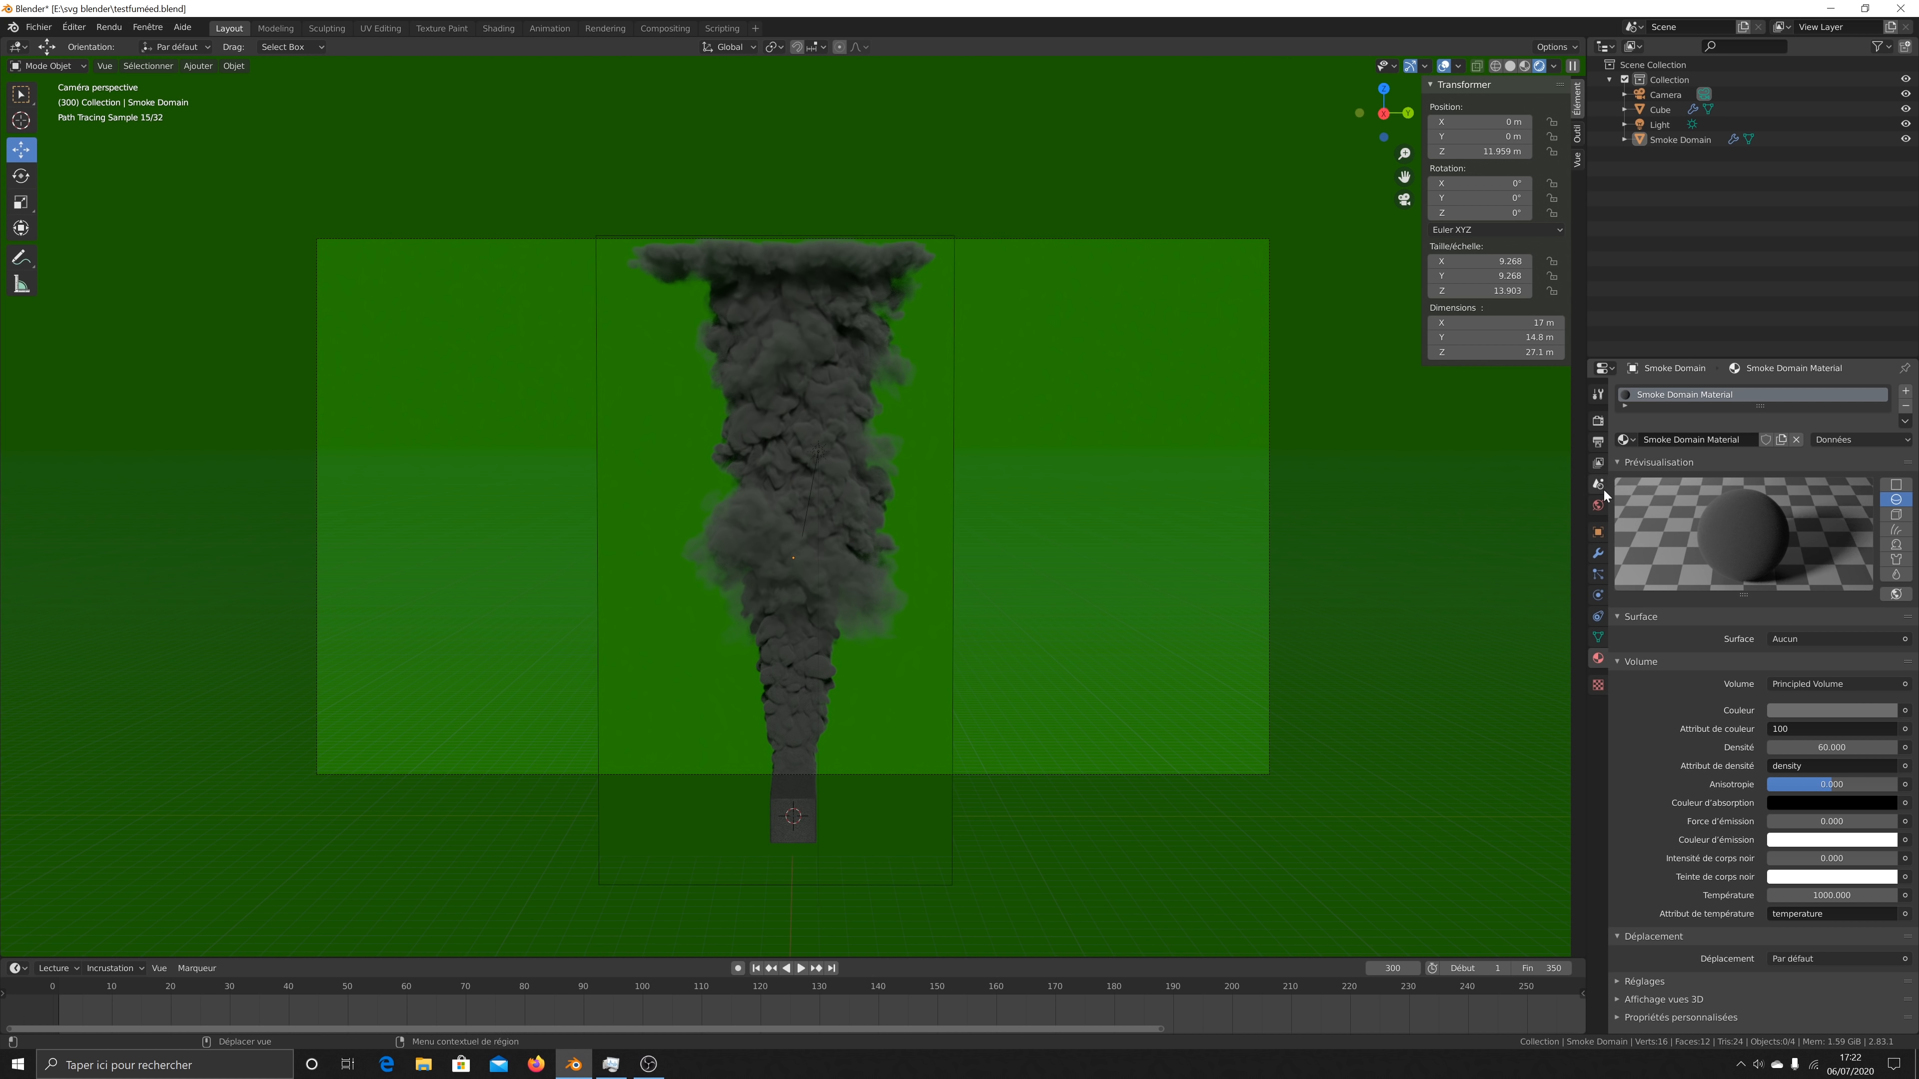
Step: Review the output dimensions and the Cycles render settings, including sampling, film, threads and tile sizes
click(1600, 426)
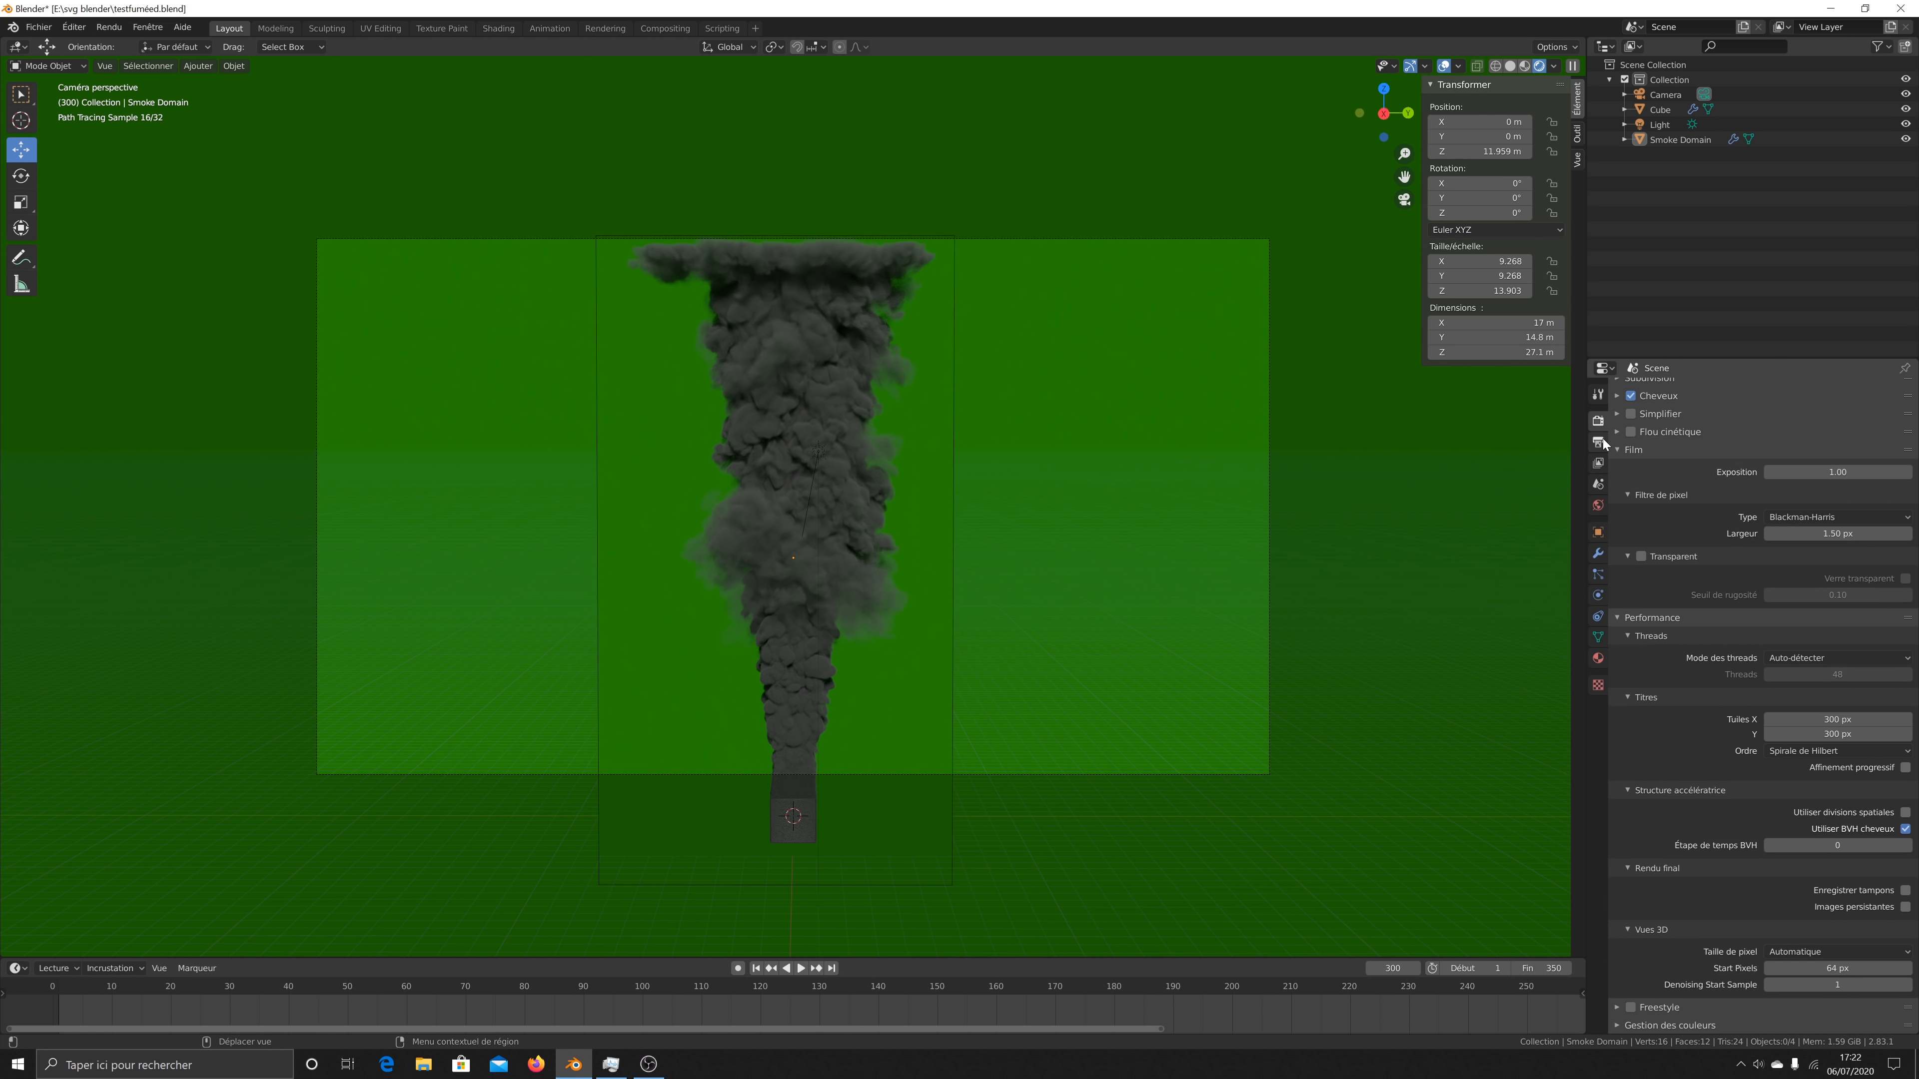
click(1600, 441)
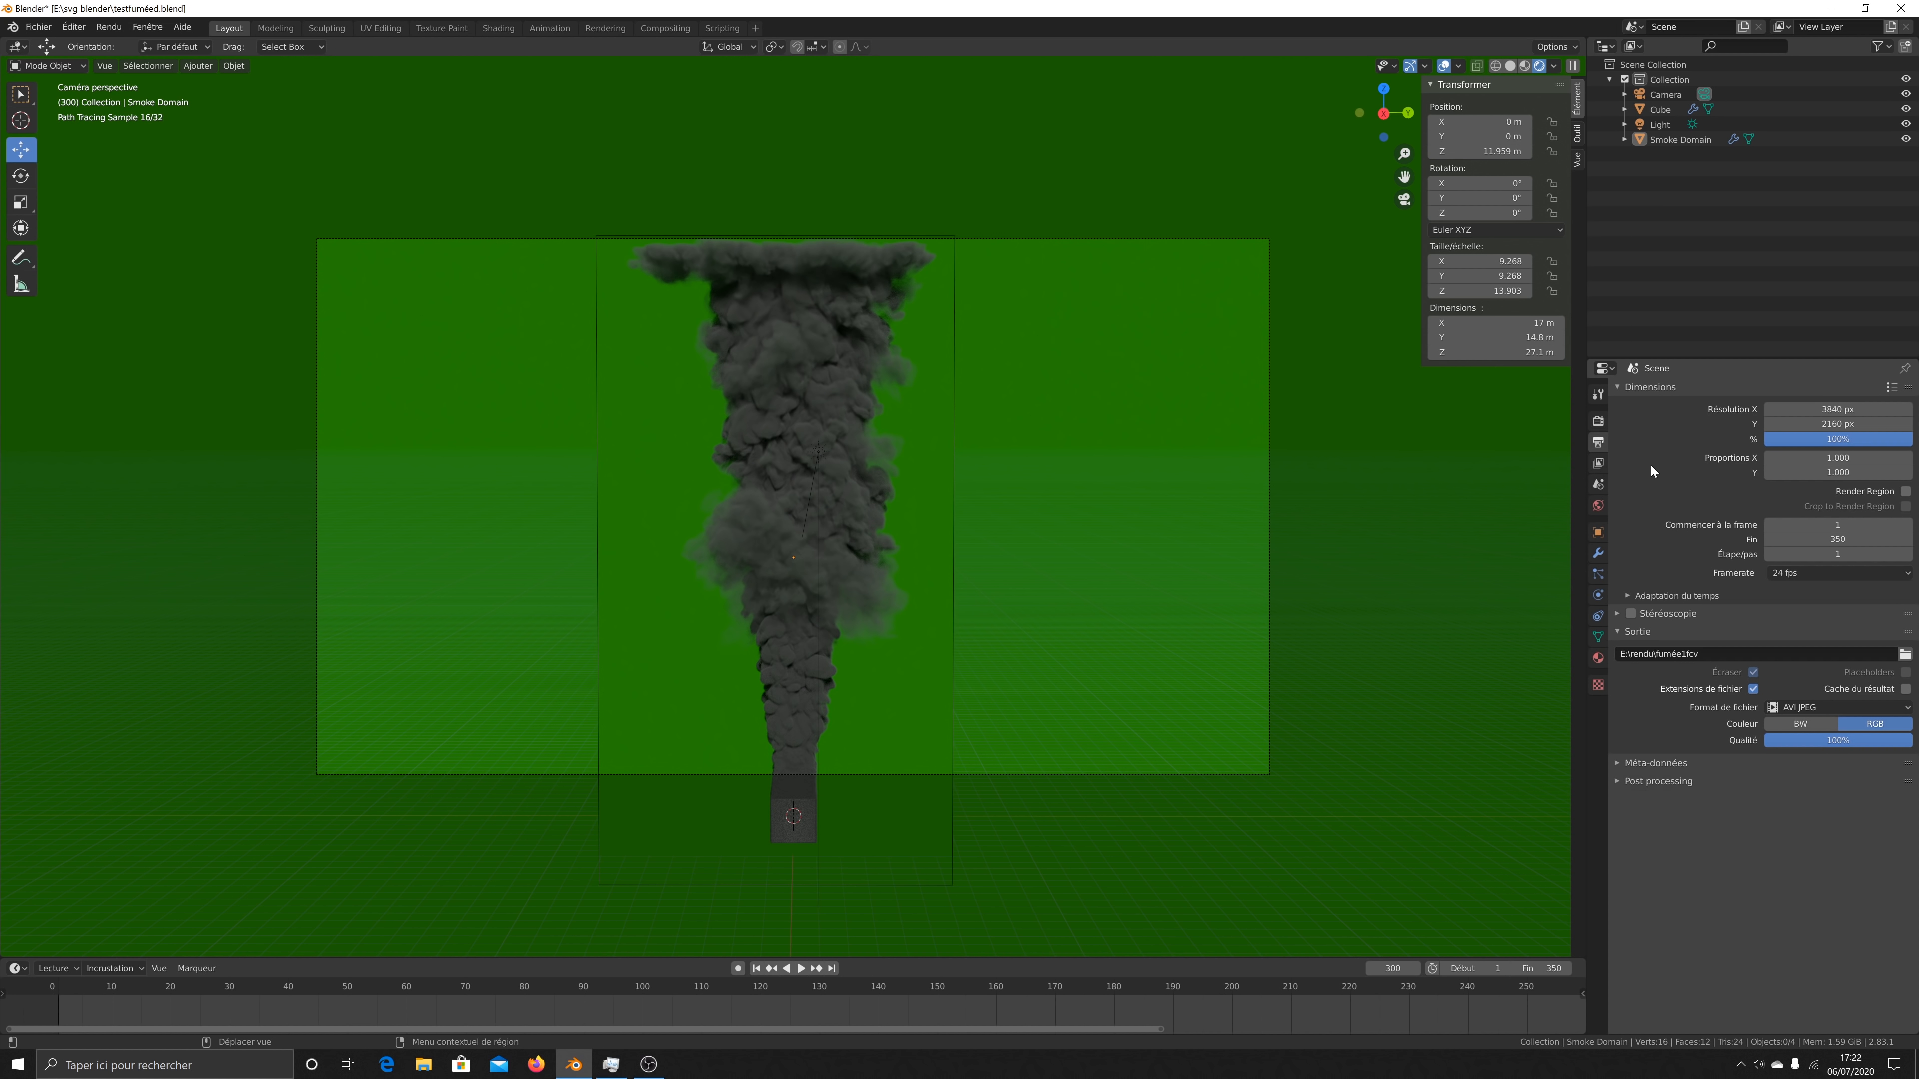
click(1600, 424)
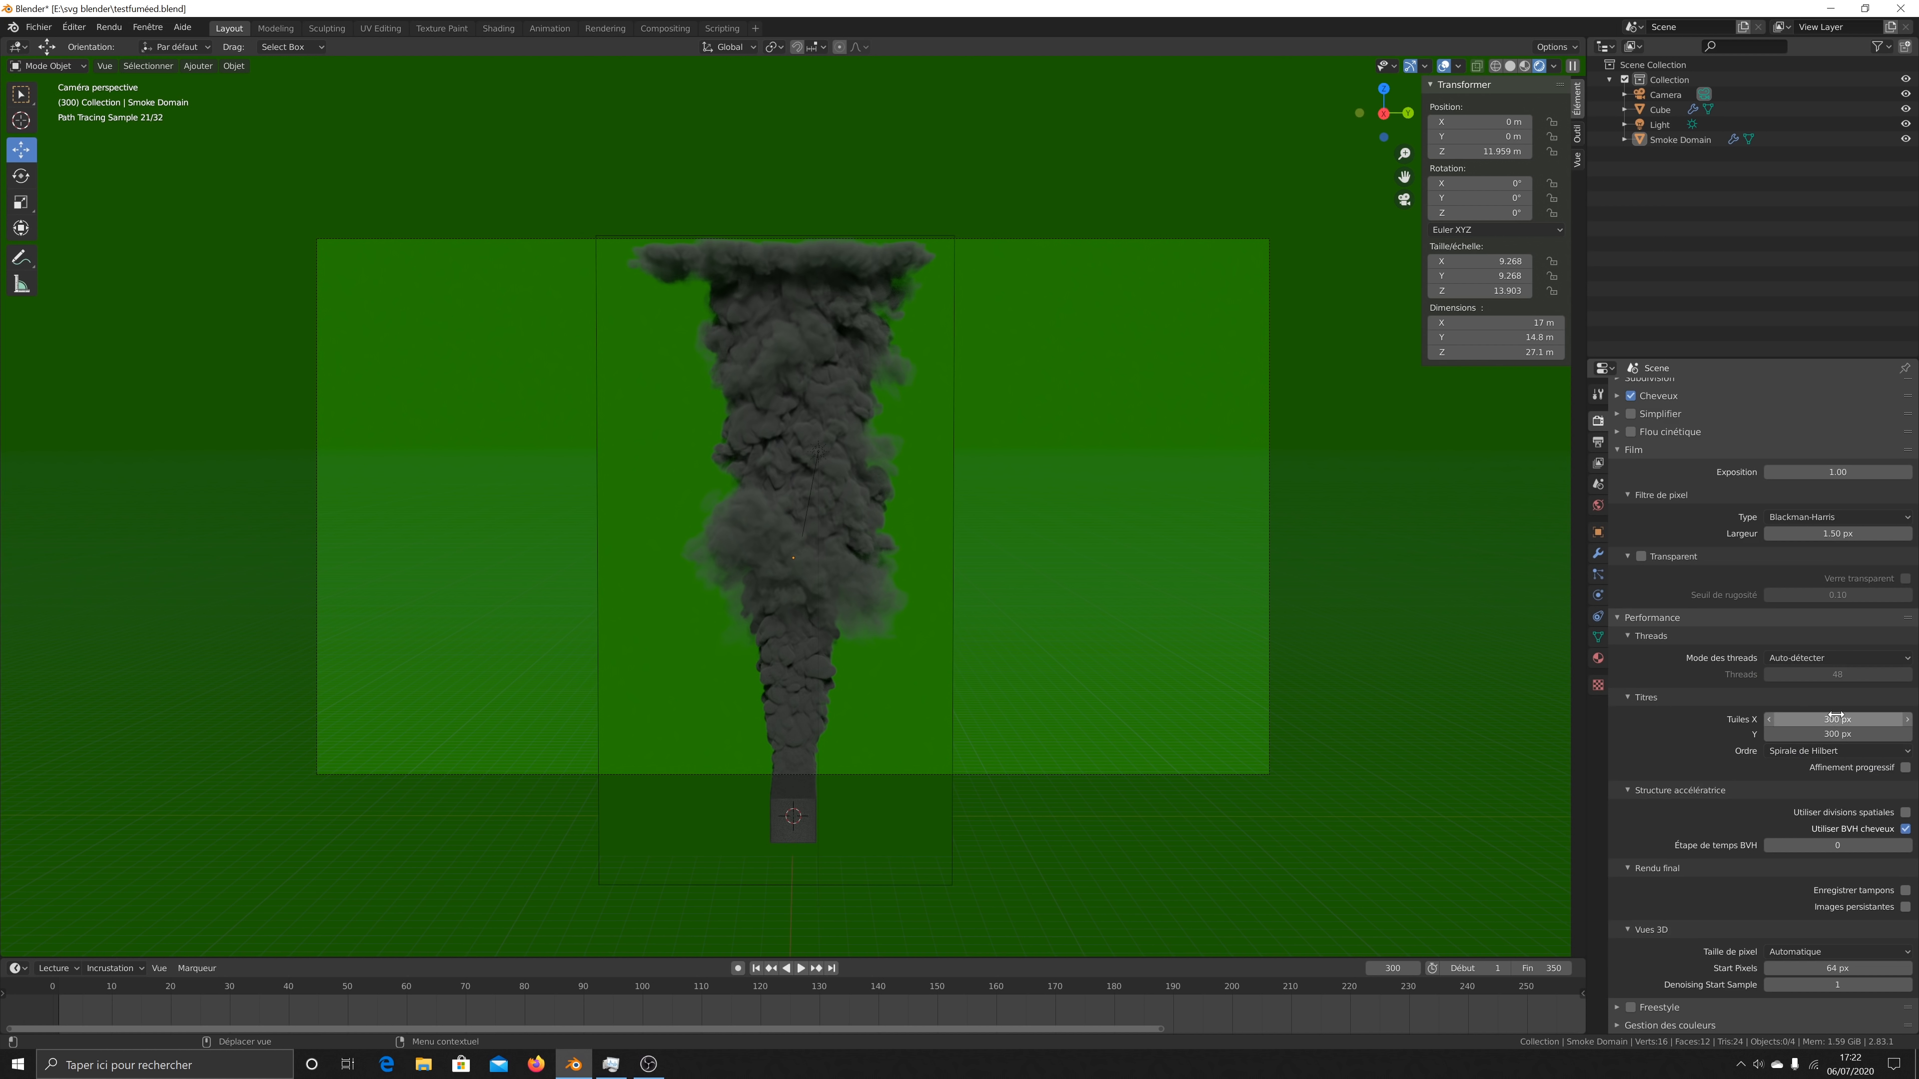
scroll(1808, 661, up, 6)
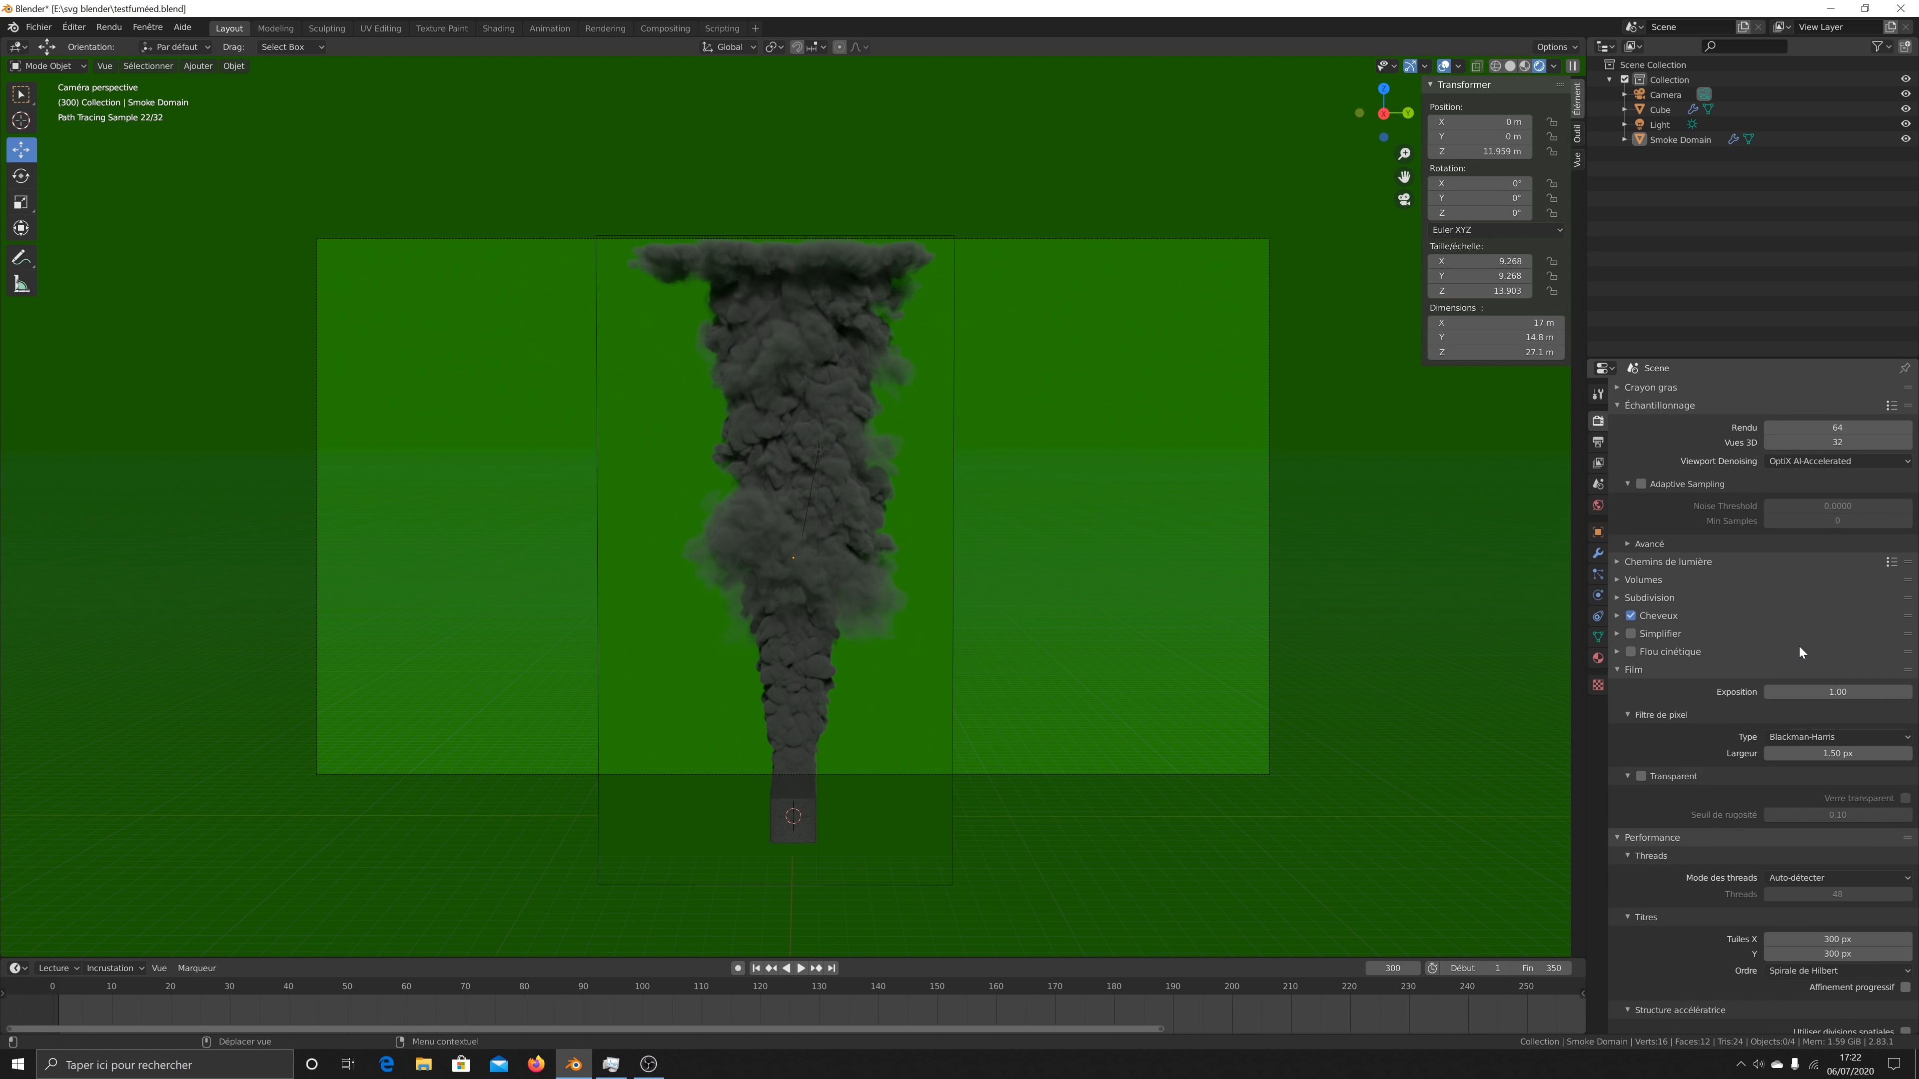
scroll(1799, 648, up, 2)
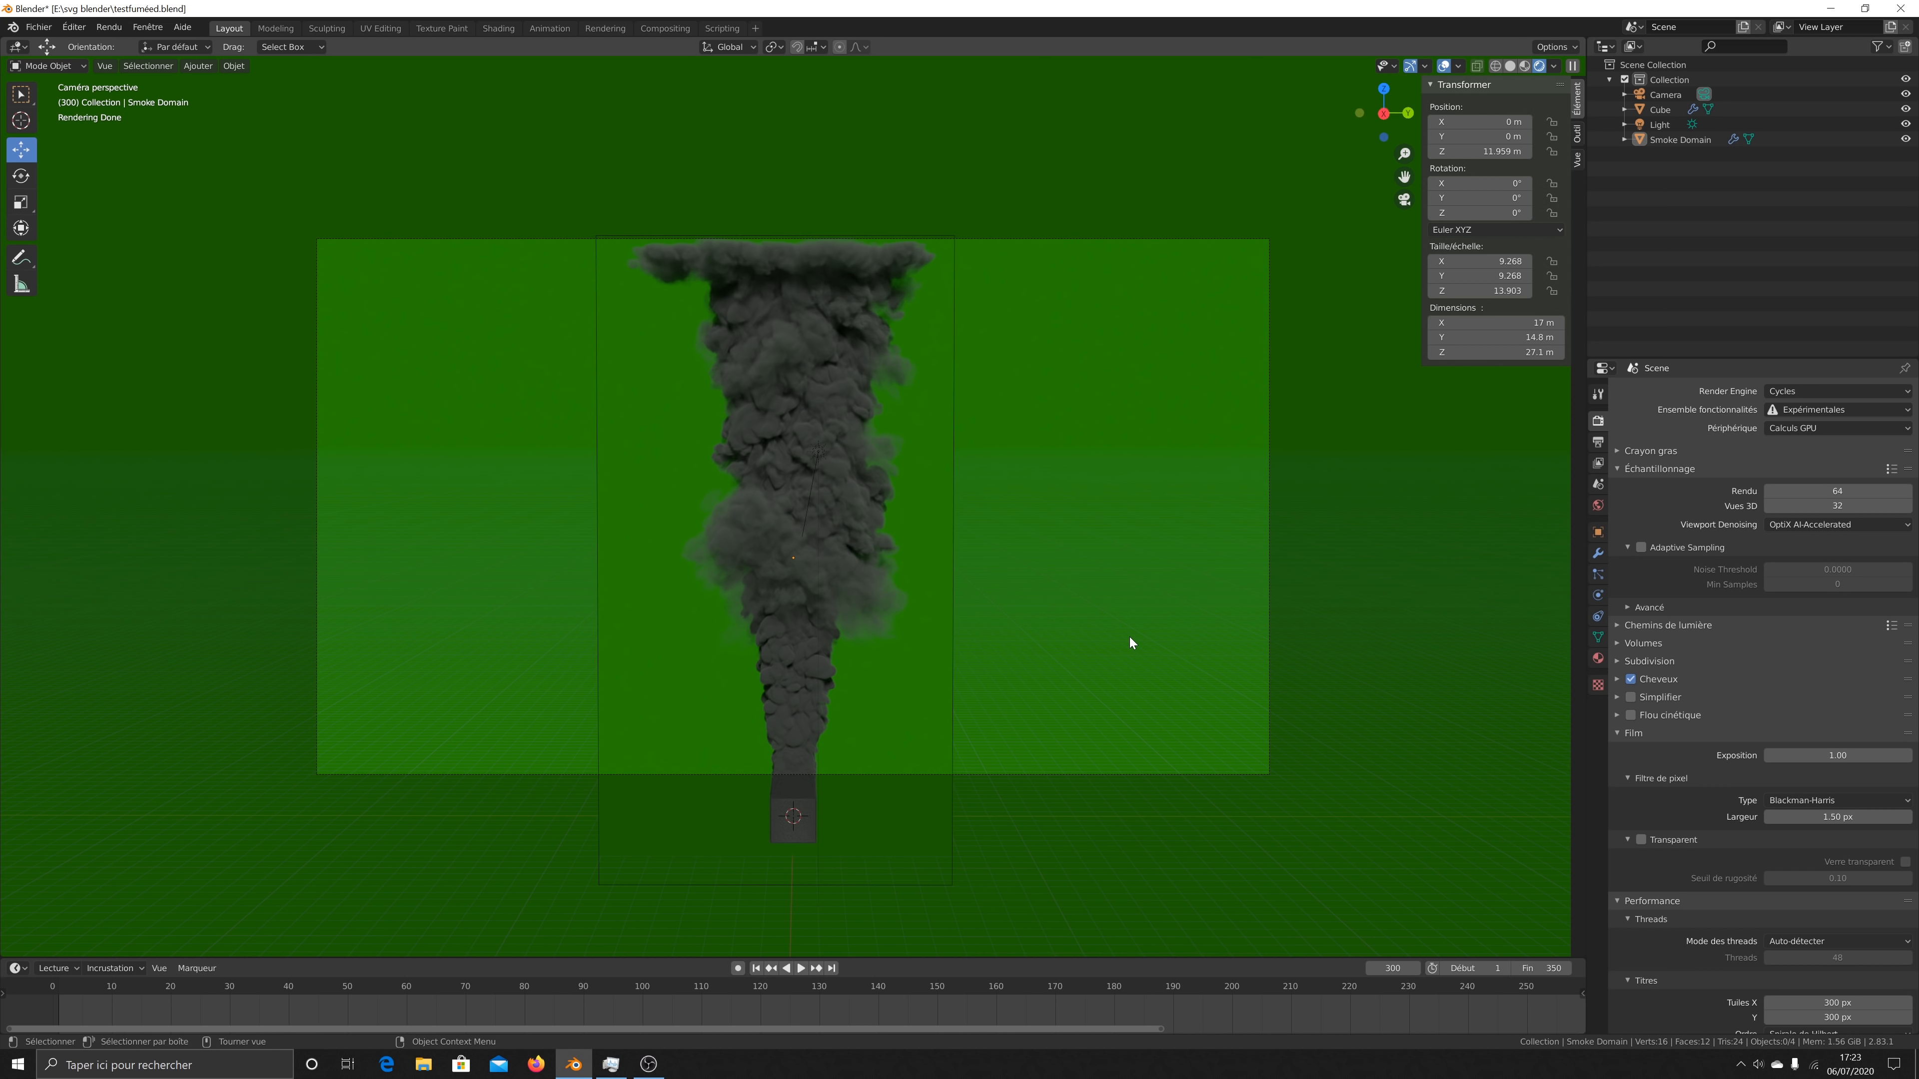
scroll(1723, 852, down, 3)
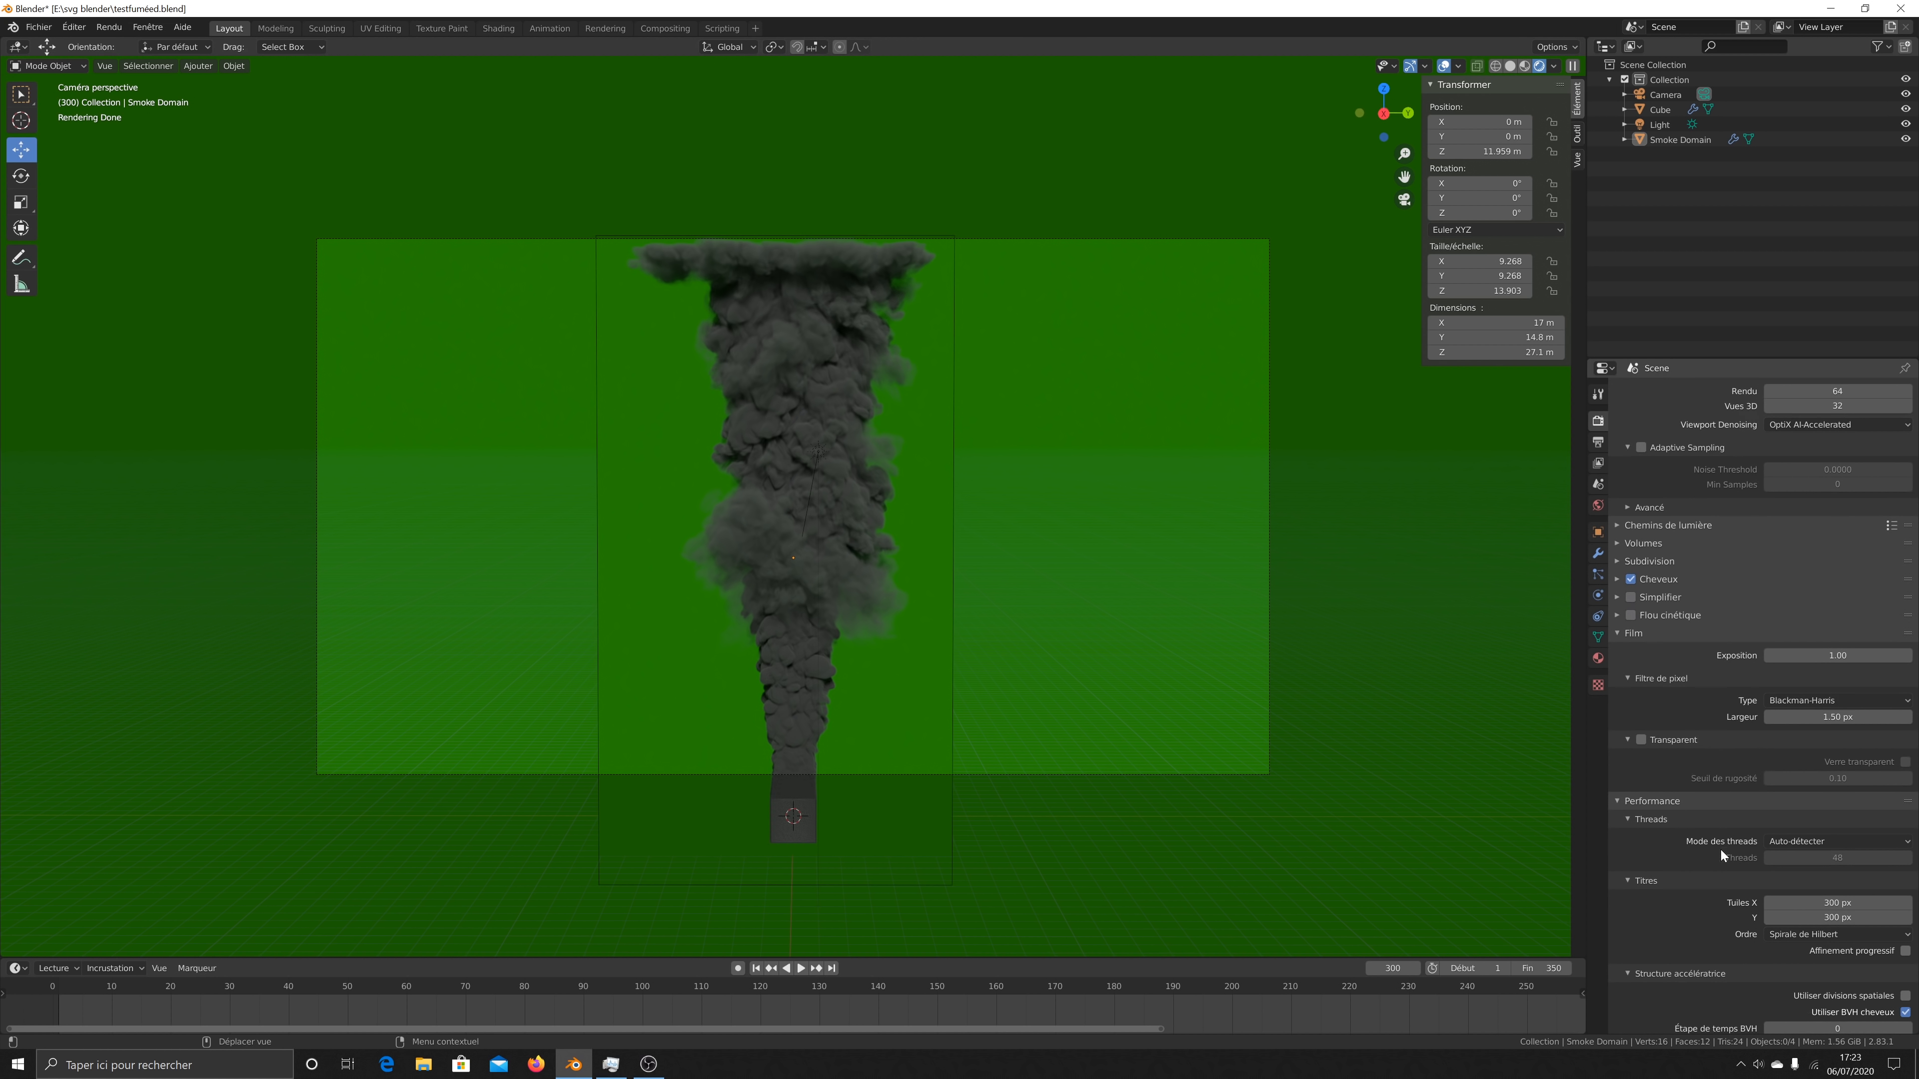
scroll(1732, 855, down, 4)
scroll(1674, 816, up, 1)
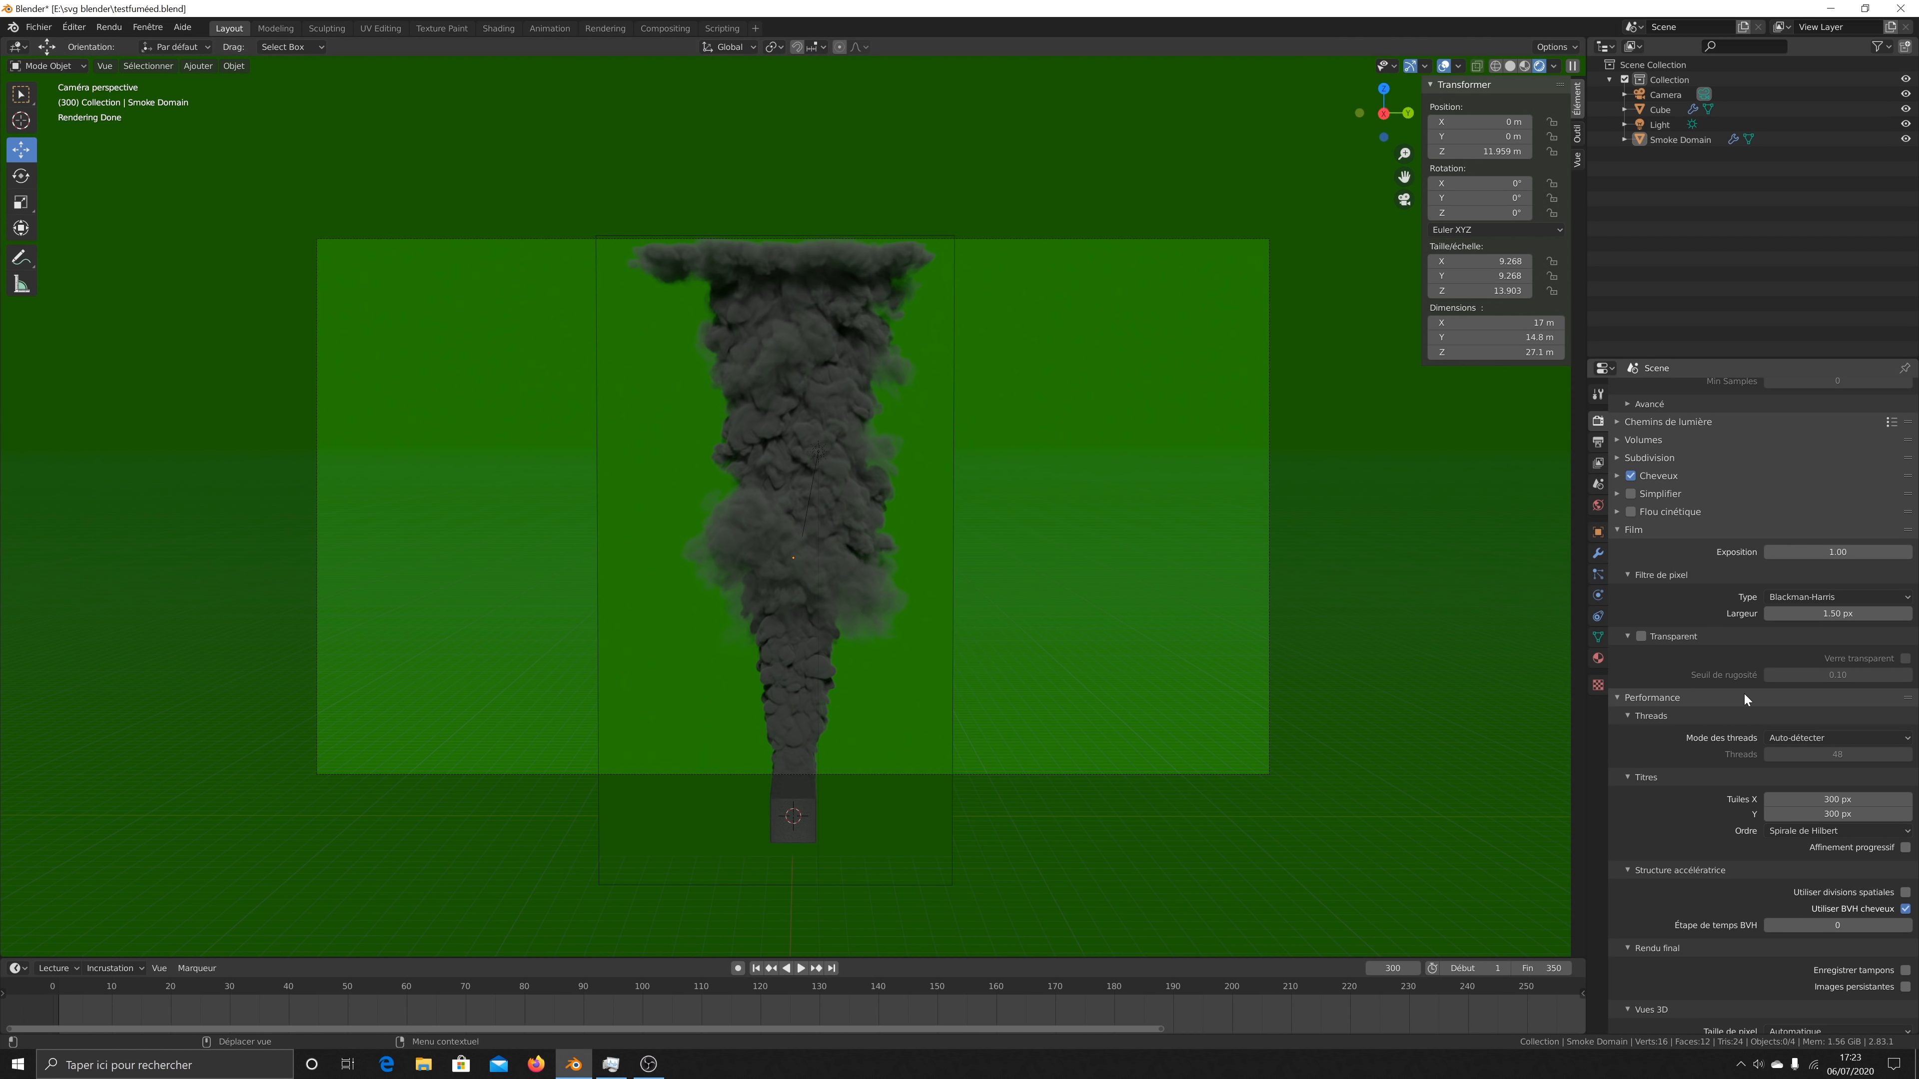
scroll(1743, 815, down, 5)
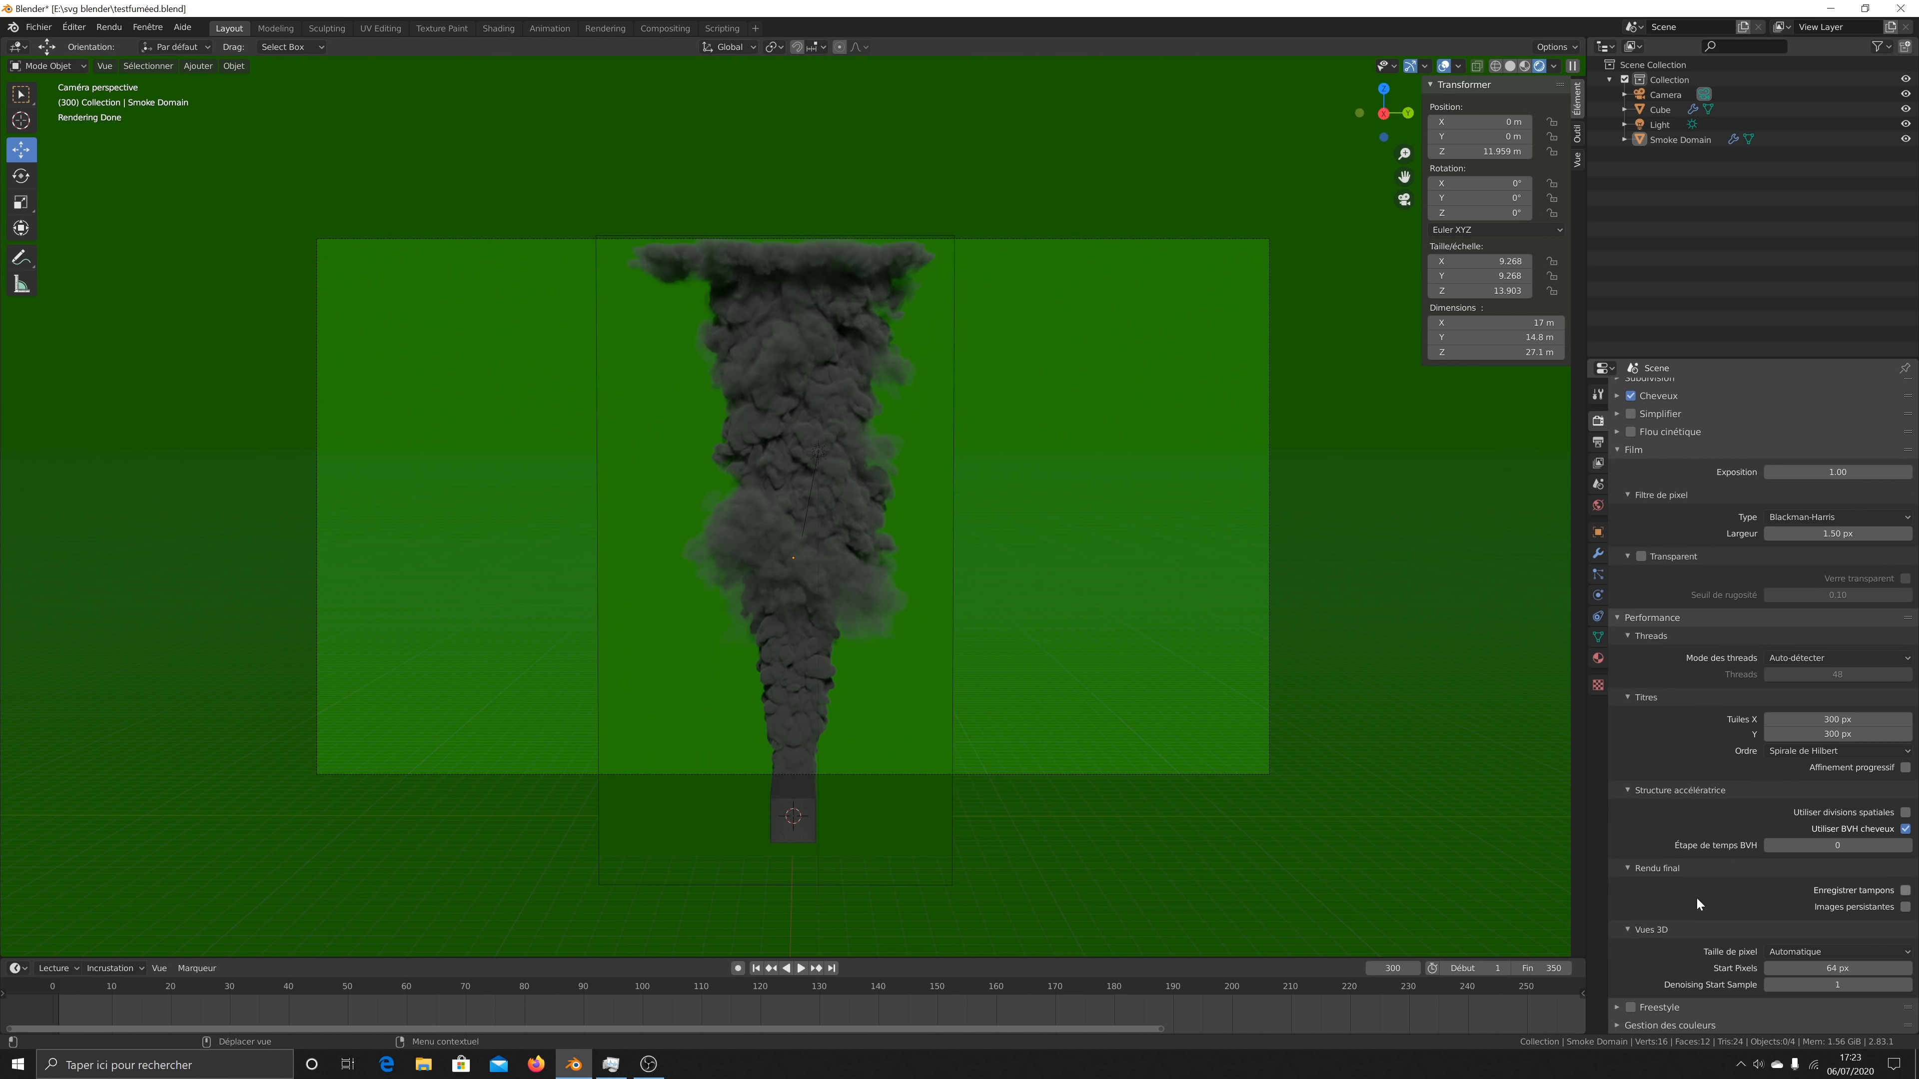
scroll(1687, 908, up, 8)
scroll(1688, 908, up, 2)
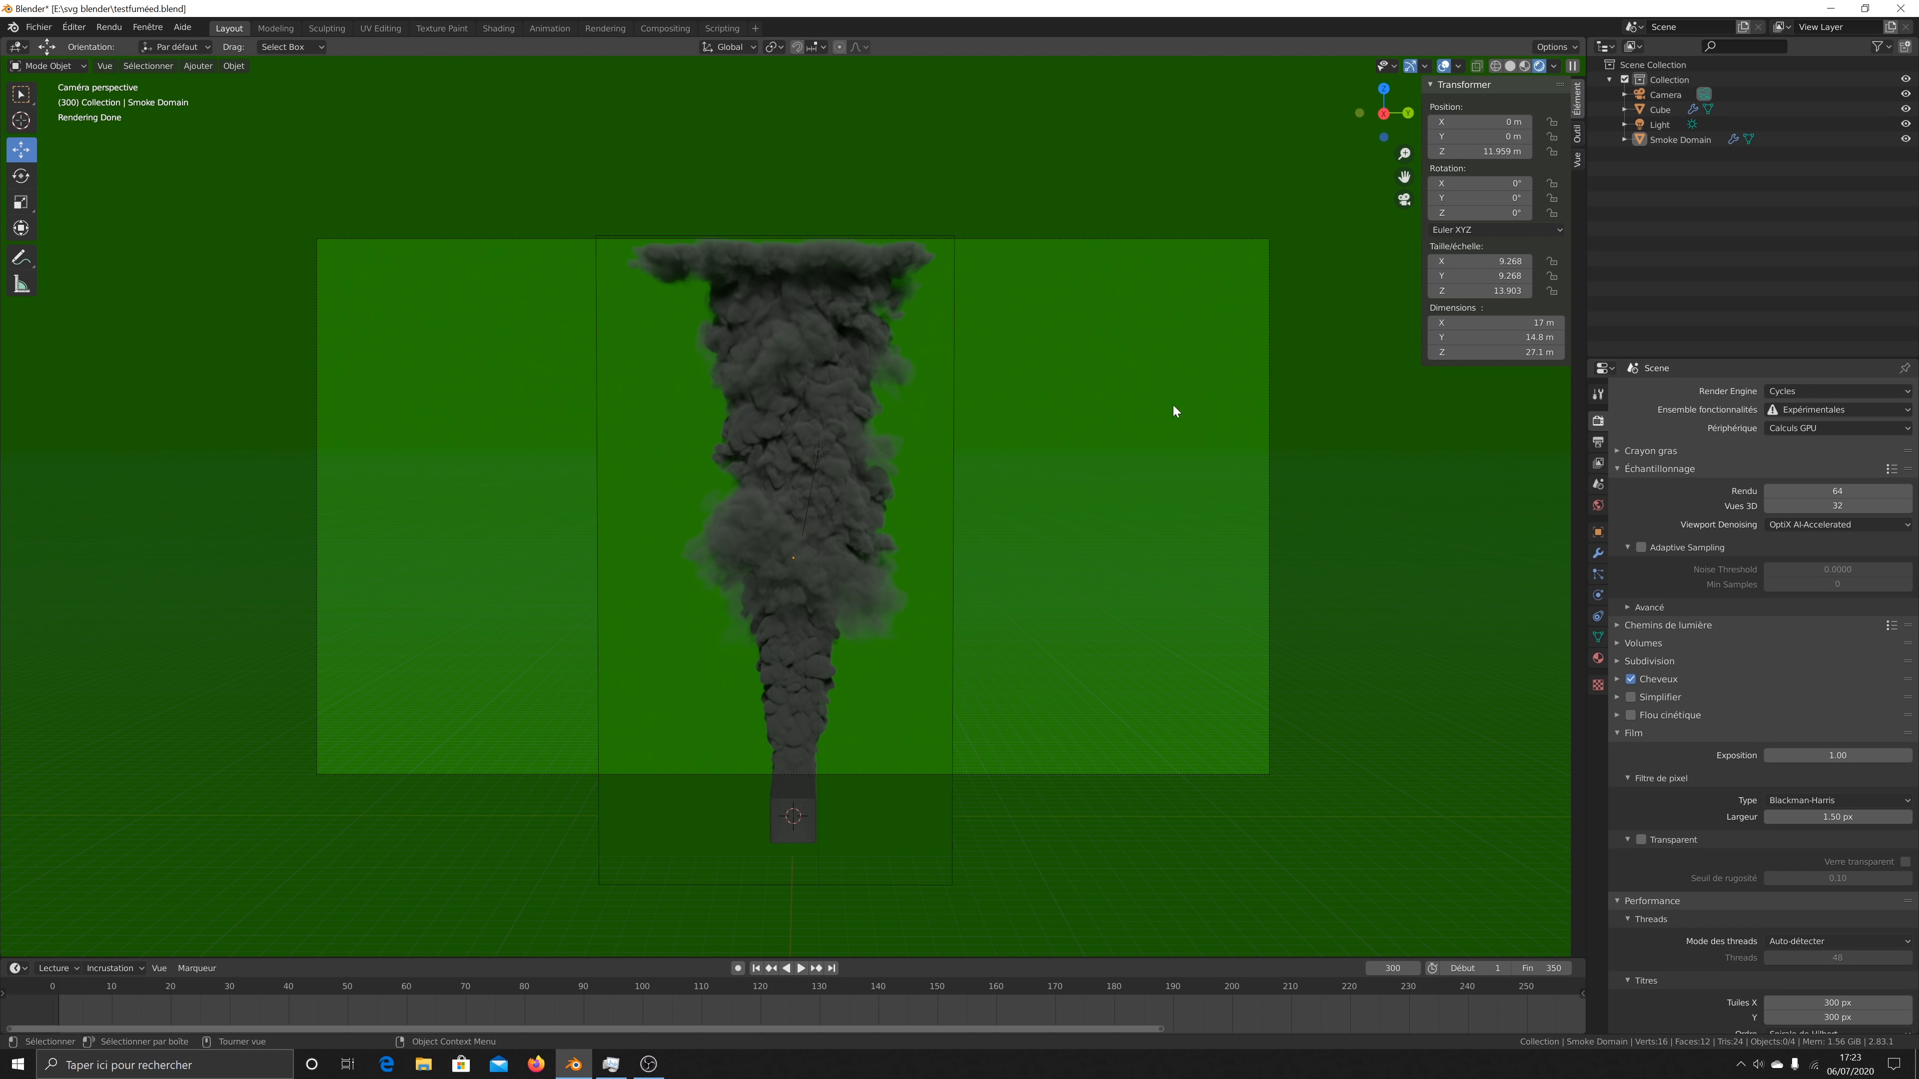
Step: Examine the world background's colour and strength, along with the scene's render, output and view layer settings
click(1598, 504)
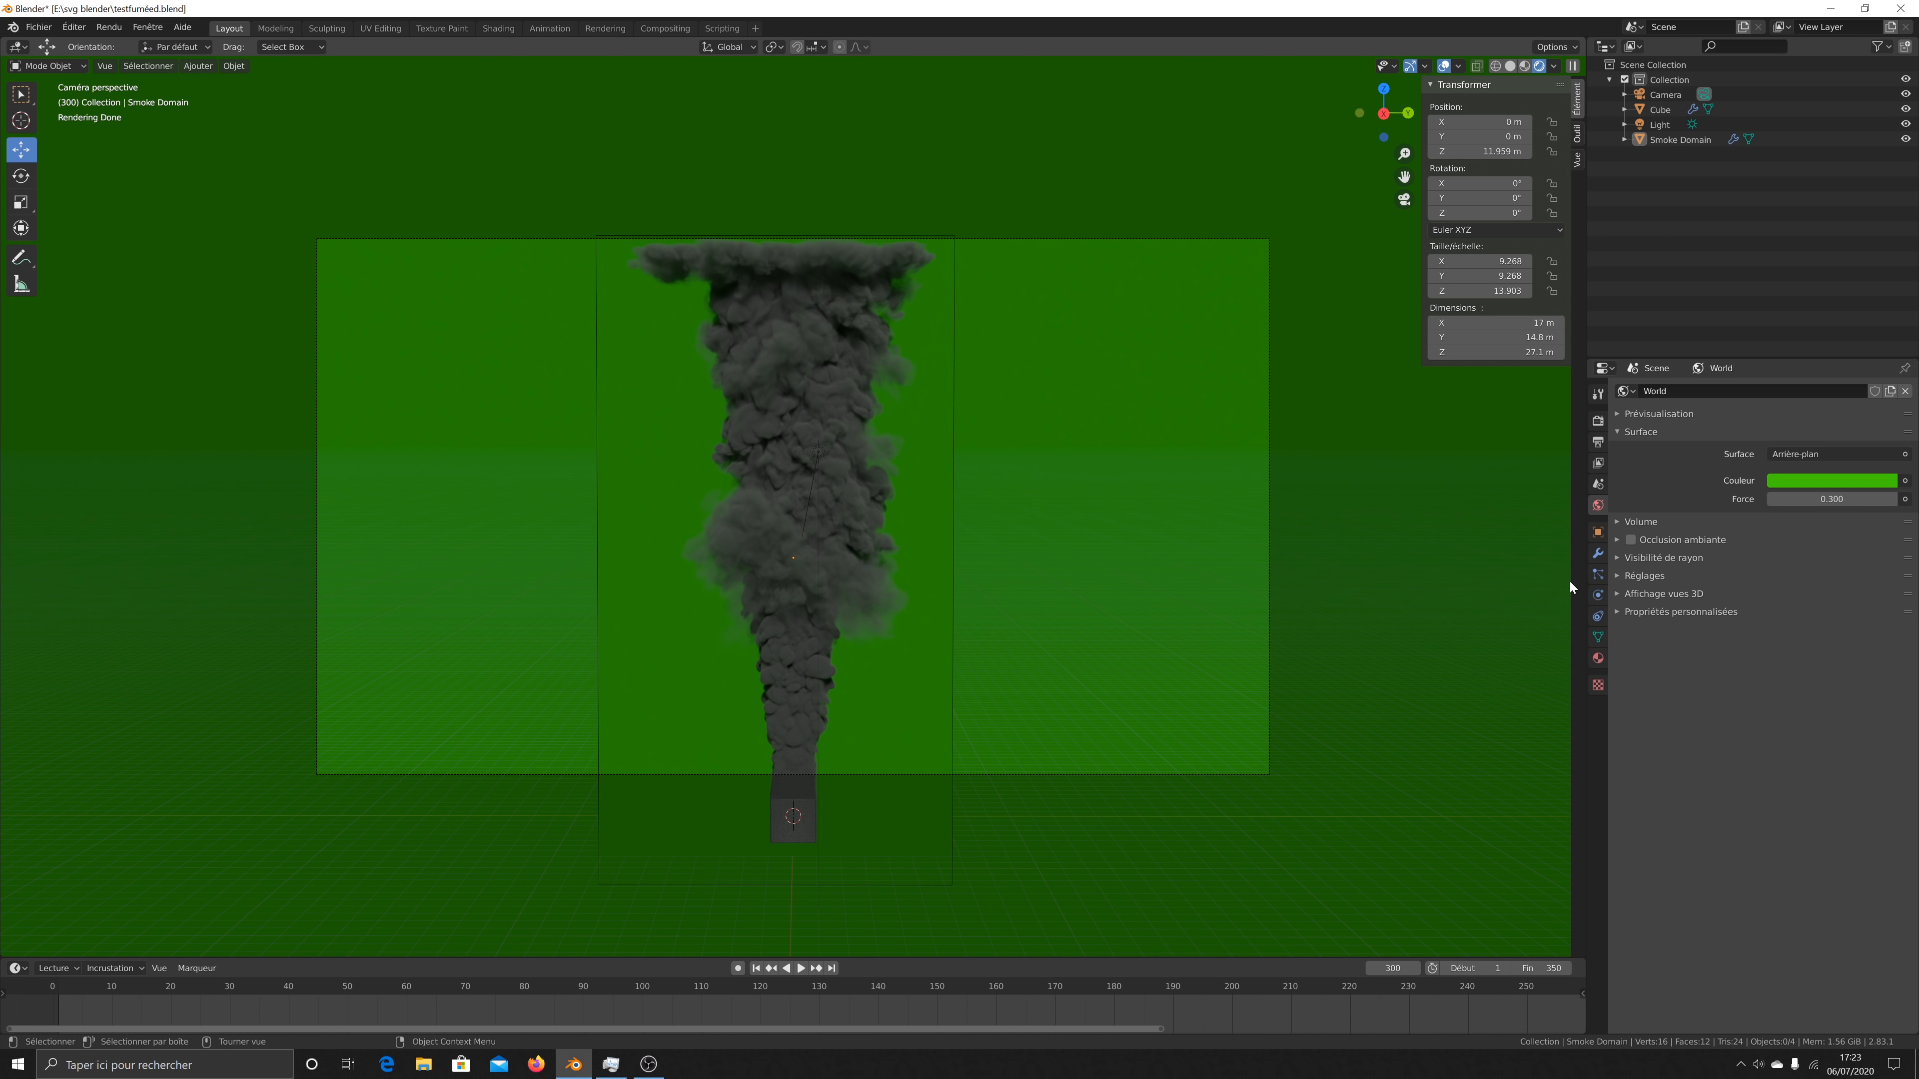
click(1598, 422)
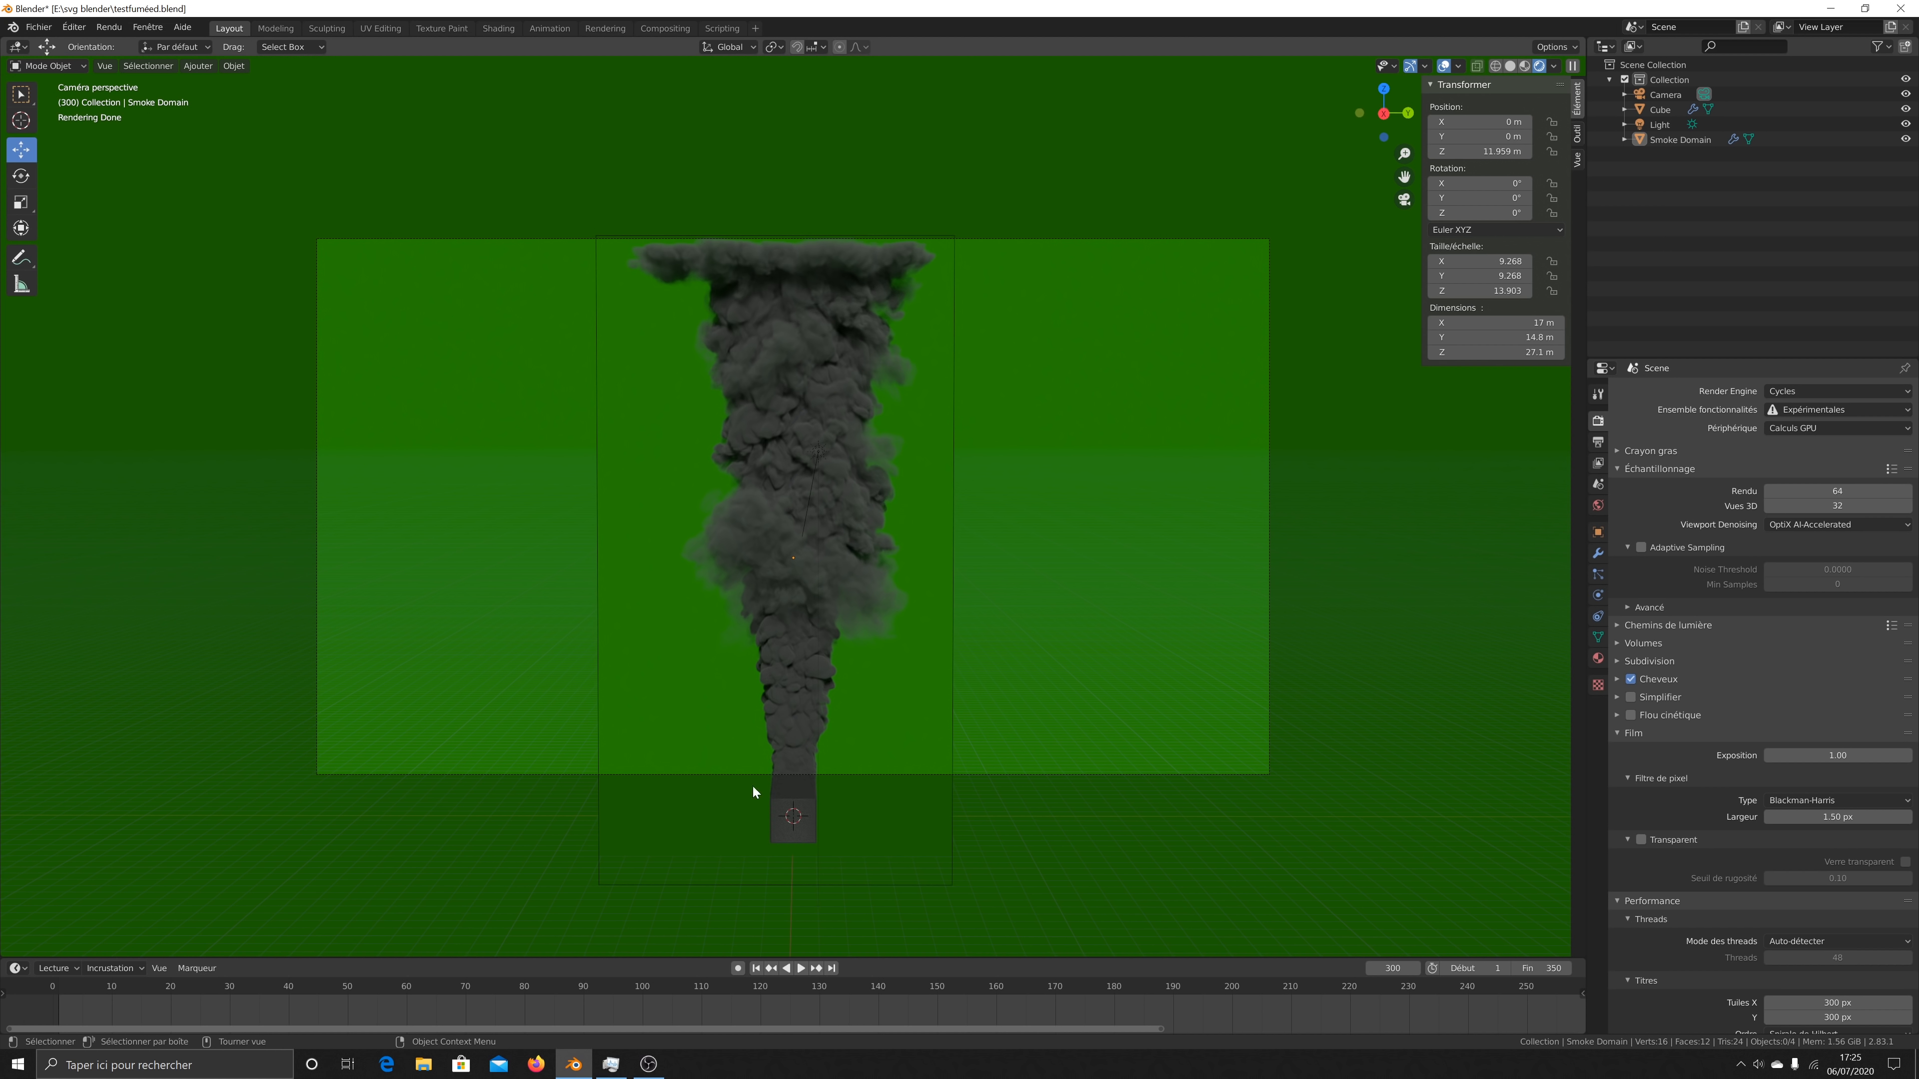
click(1597, 442)
click(1598, 464)
click(1598, 505)
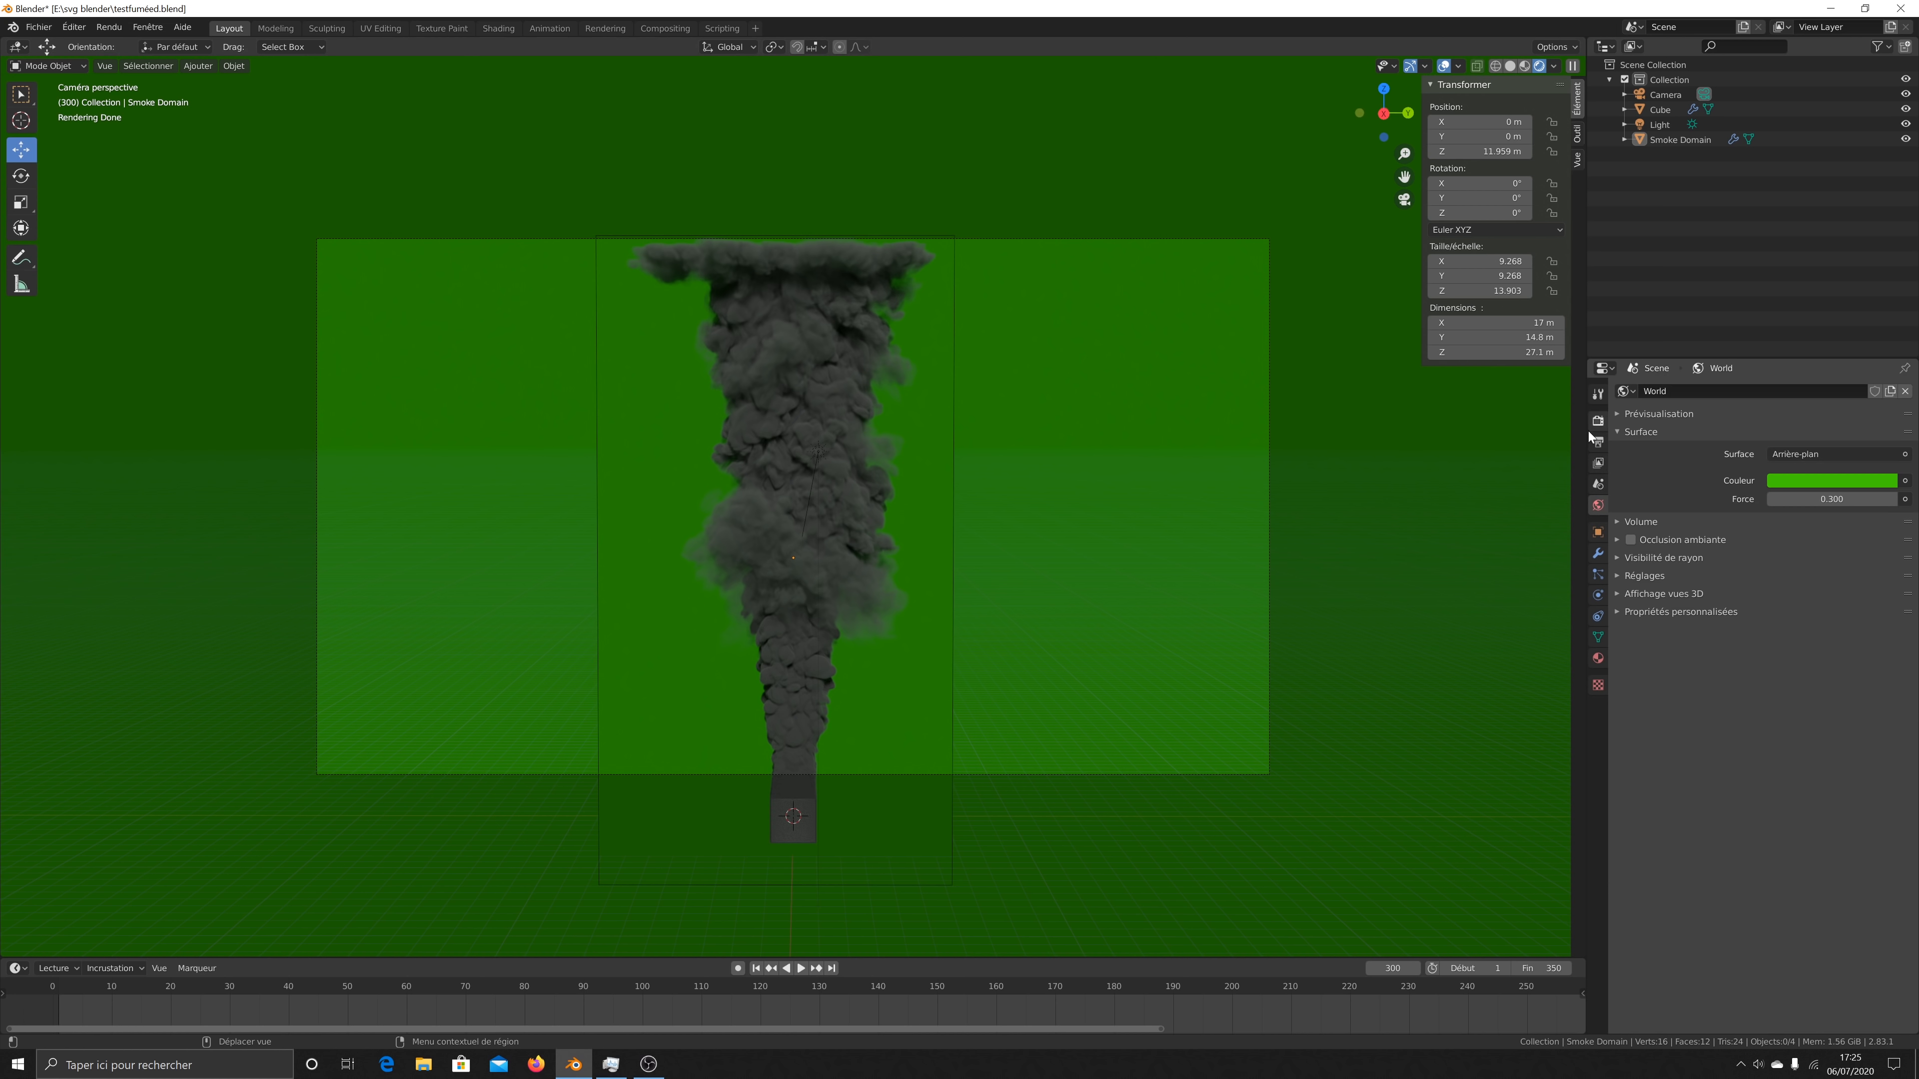
Step: Try a near-white volume colour on the Smoke Domain Material and return it to dark grey
click(1597, 659)
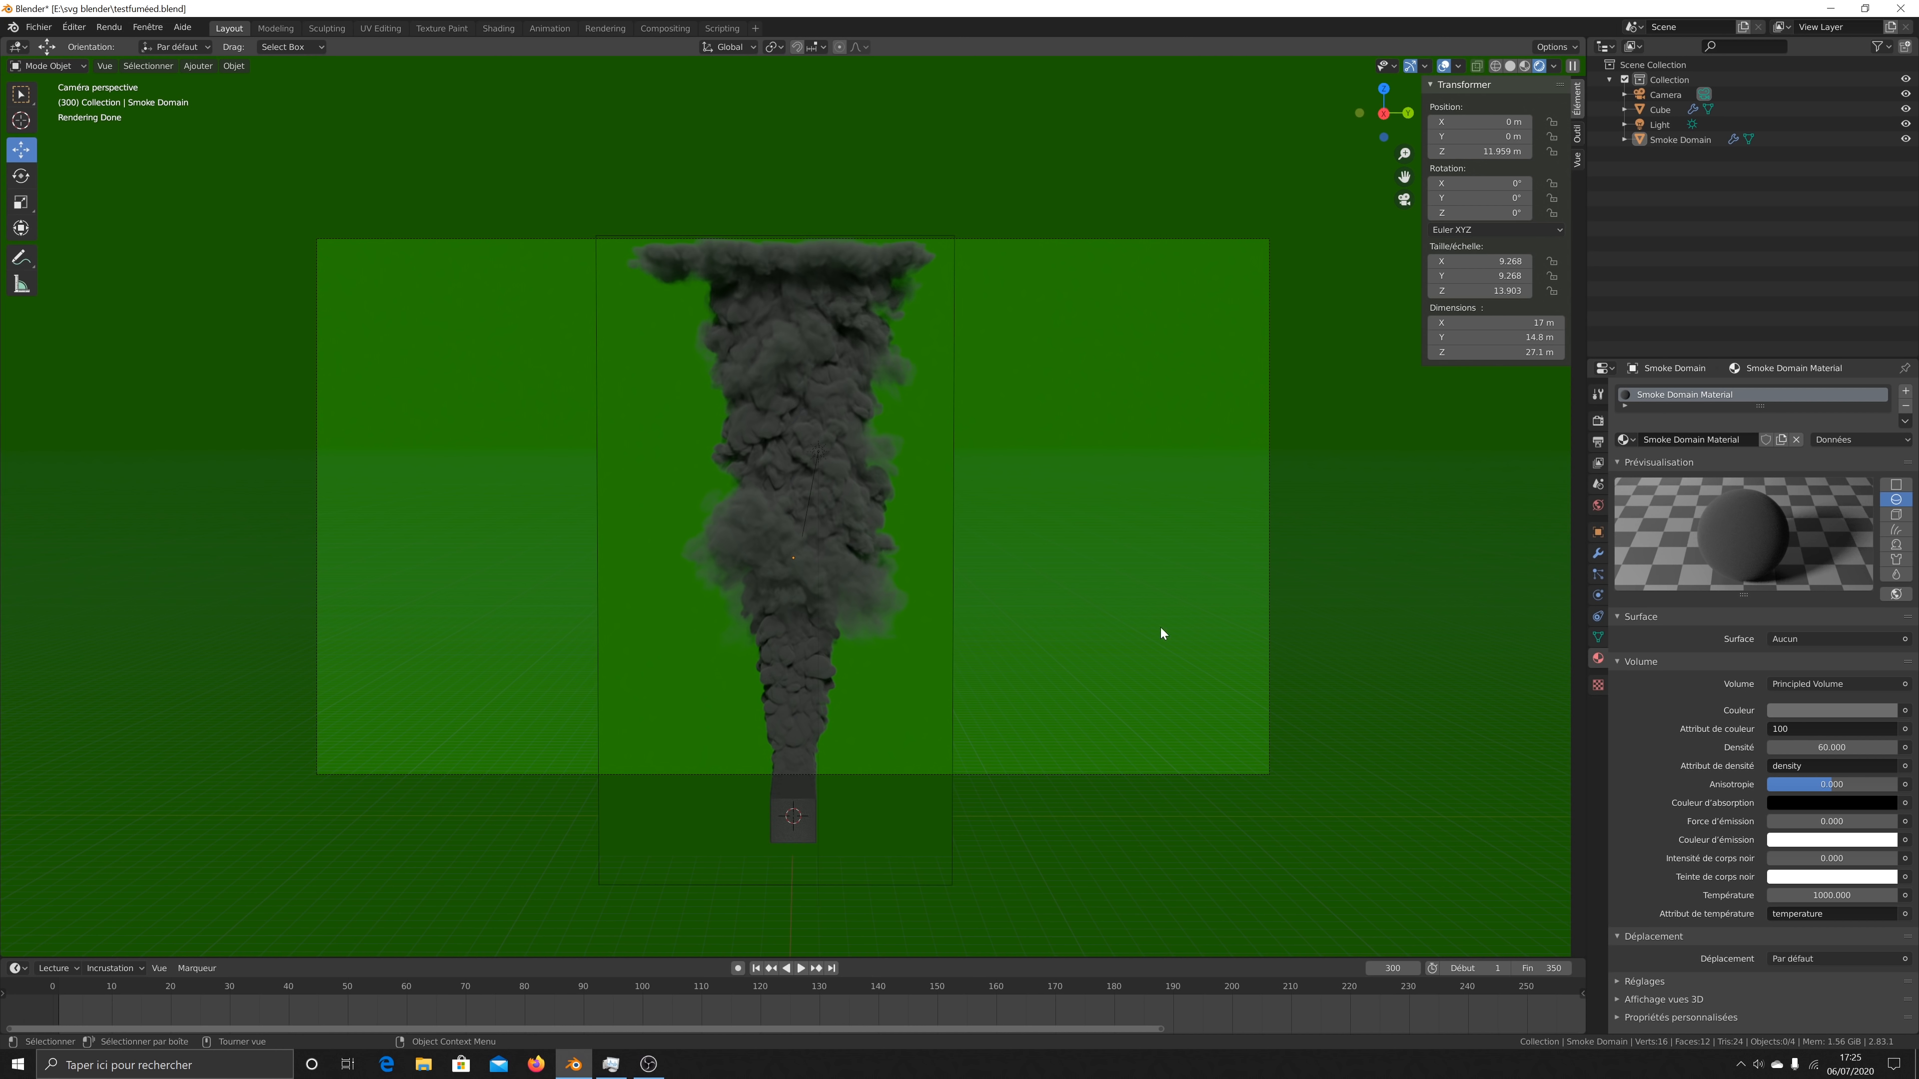
click(1872, 708)
drag(1887, 555, 1884, 513)
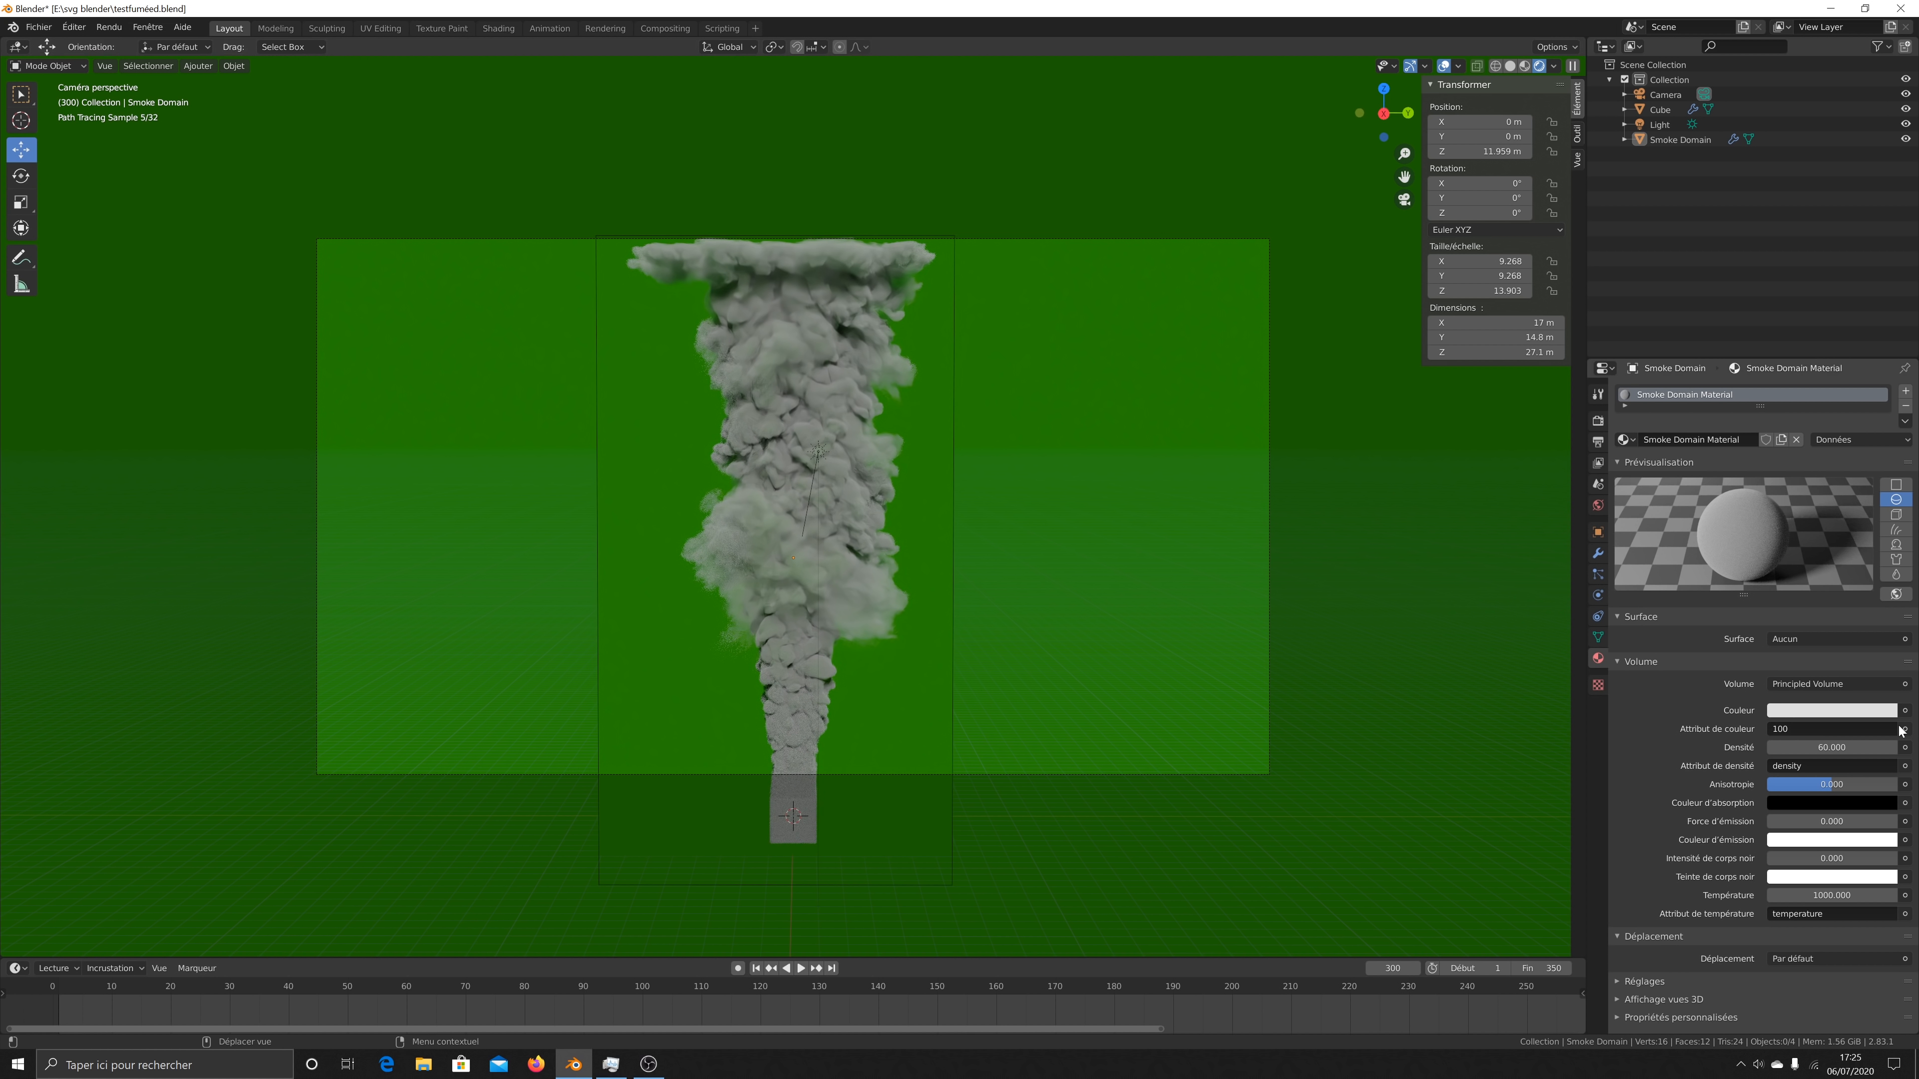
click(1881, 711)
drag(1884, 508, 1885, 565)
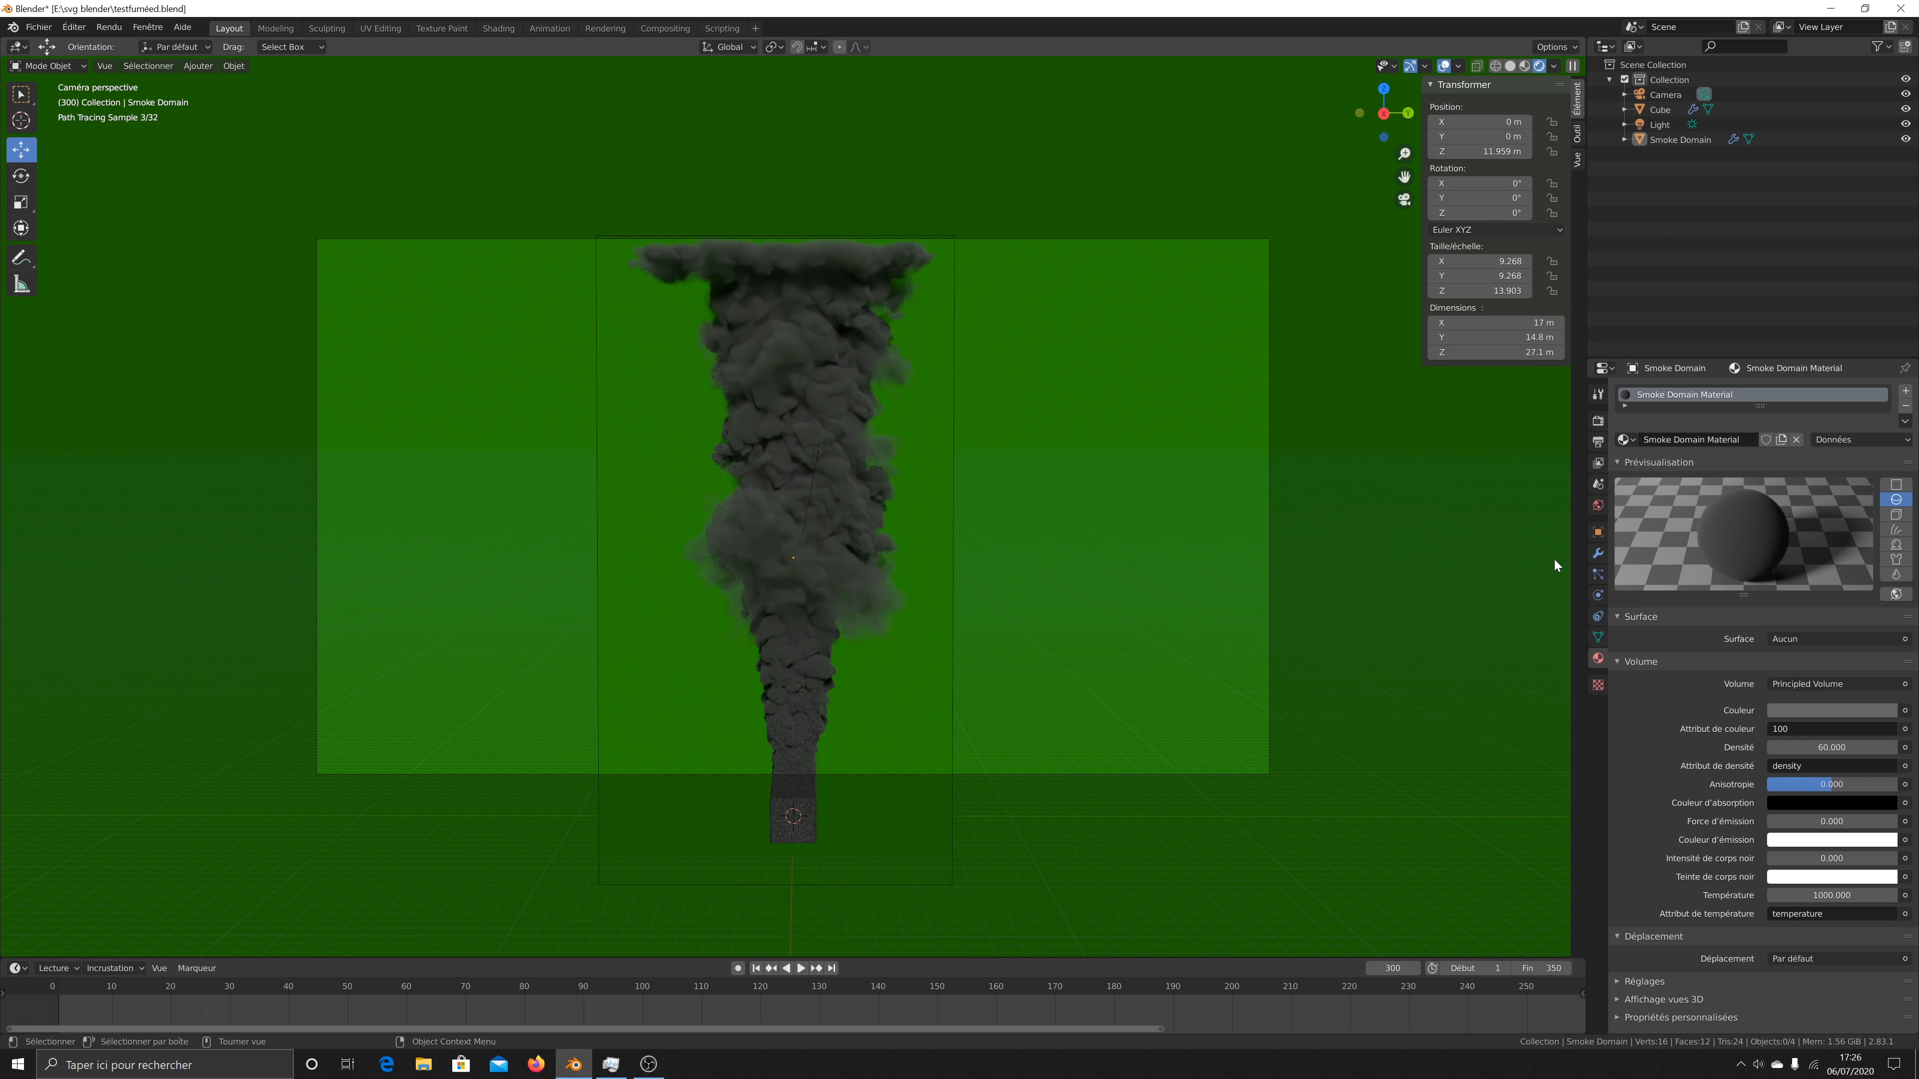
Step: Take the 3D view out of rendered shading and open the Smoke Domain's fluid physics settings
click(1600, 440)
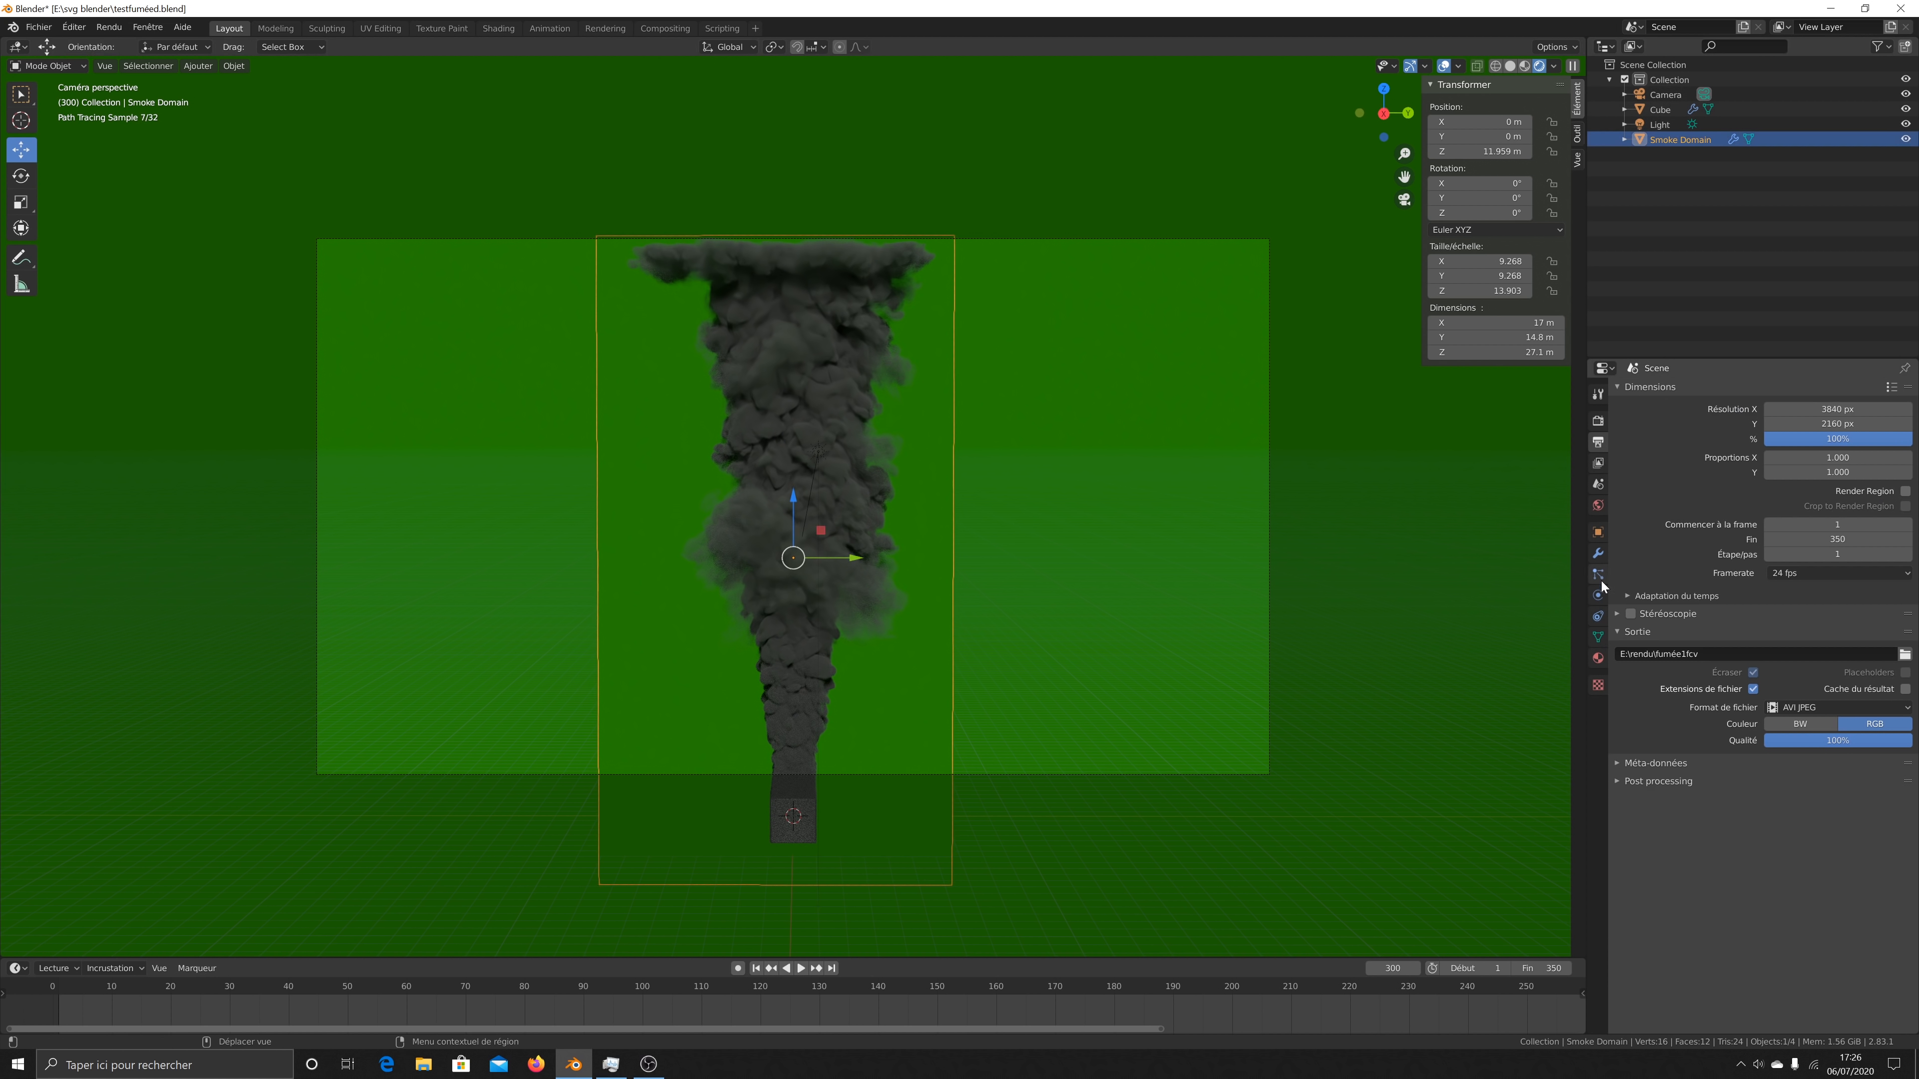
click(1511, 68)
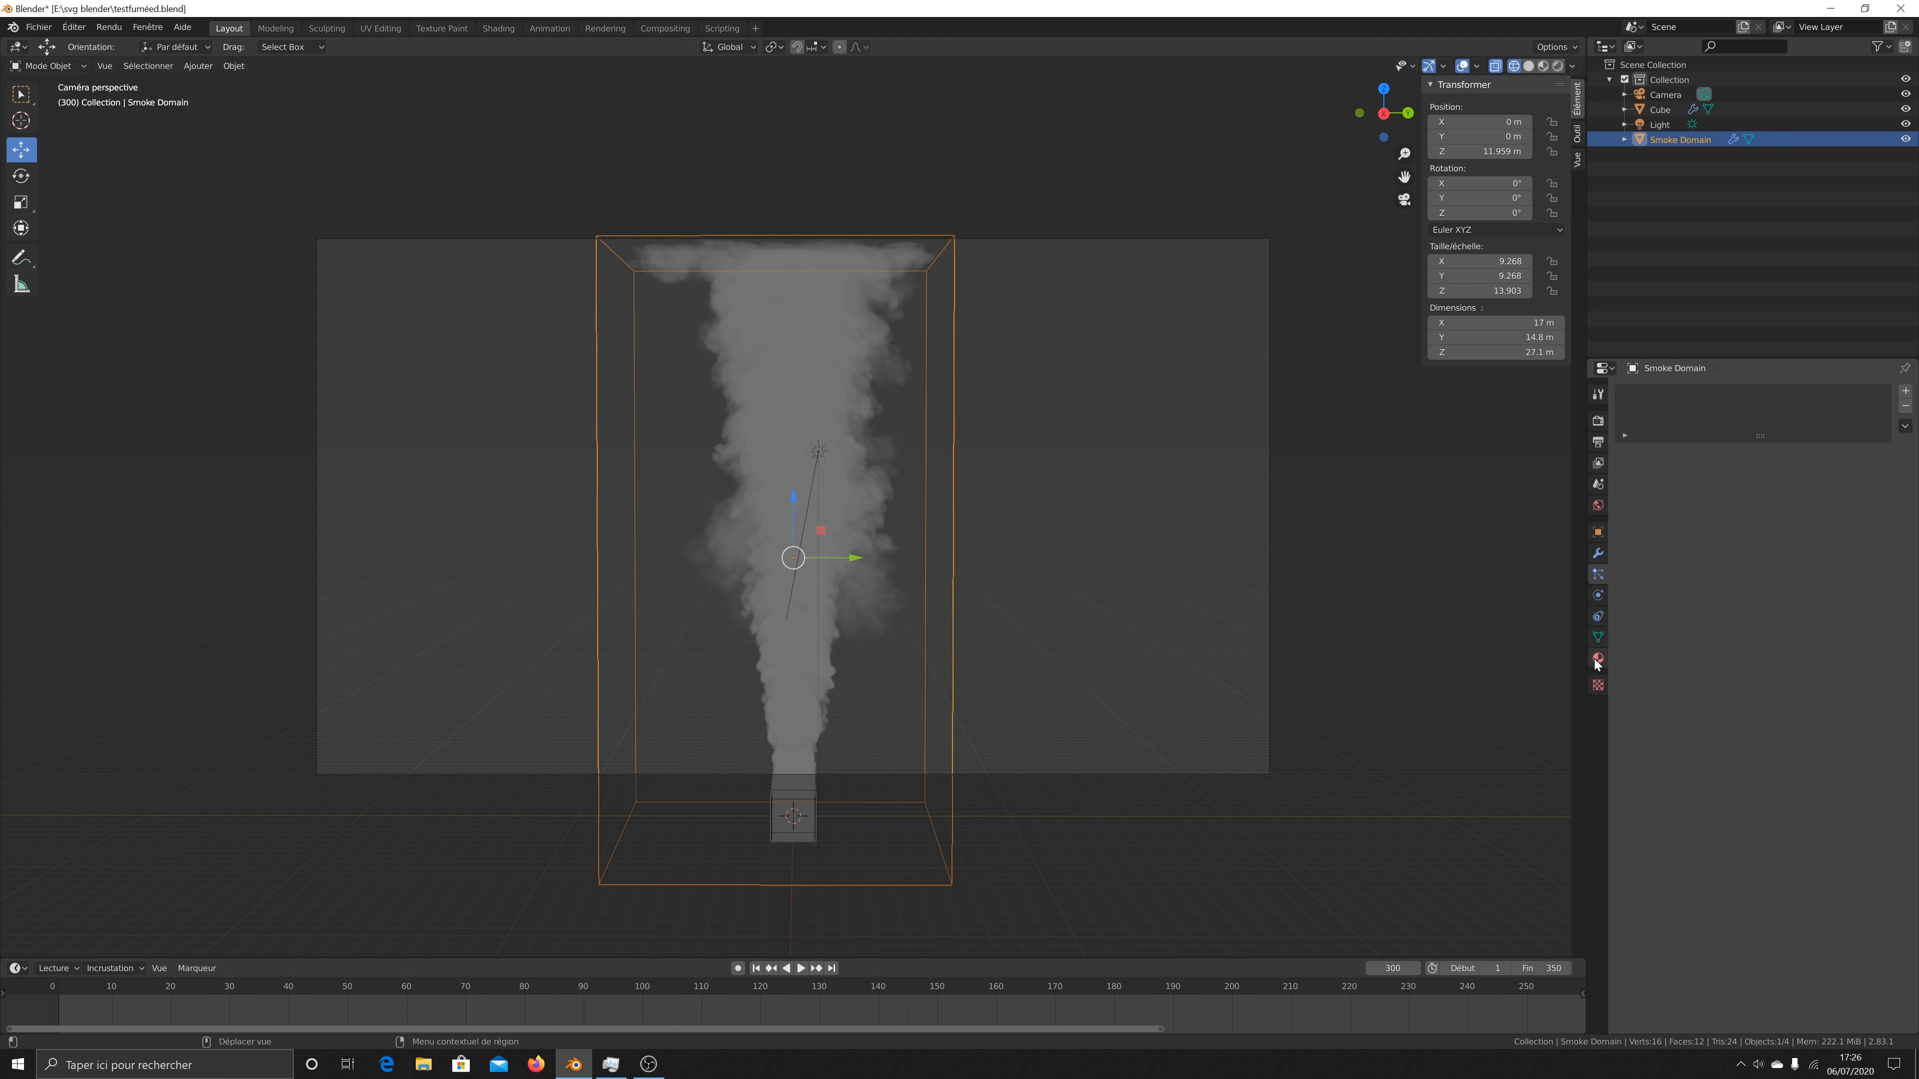
click(1597, 595)
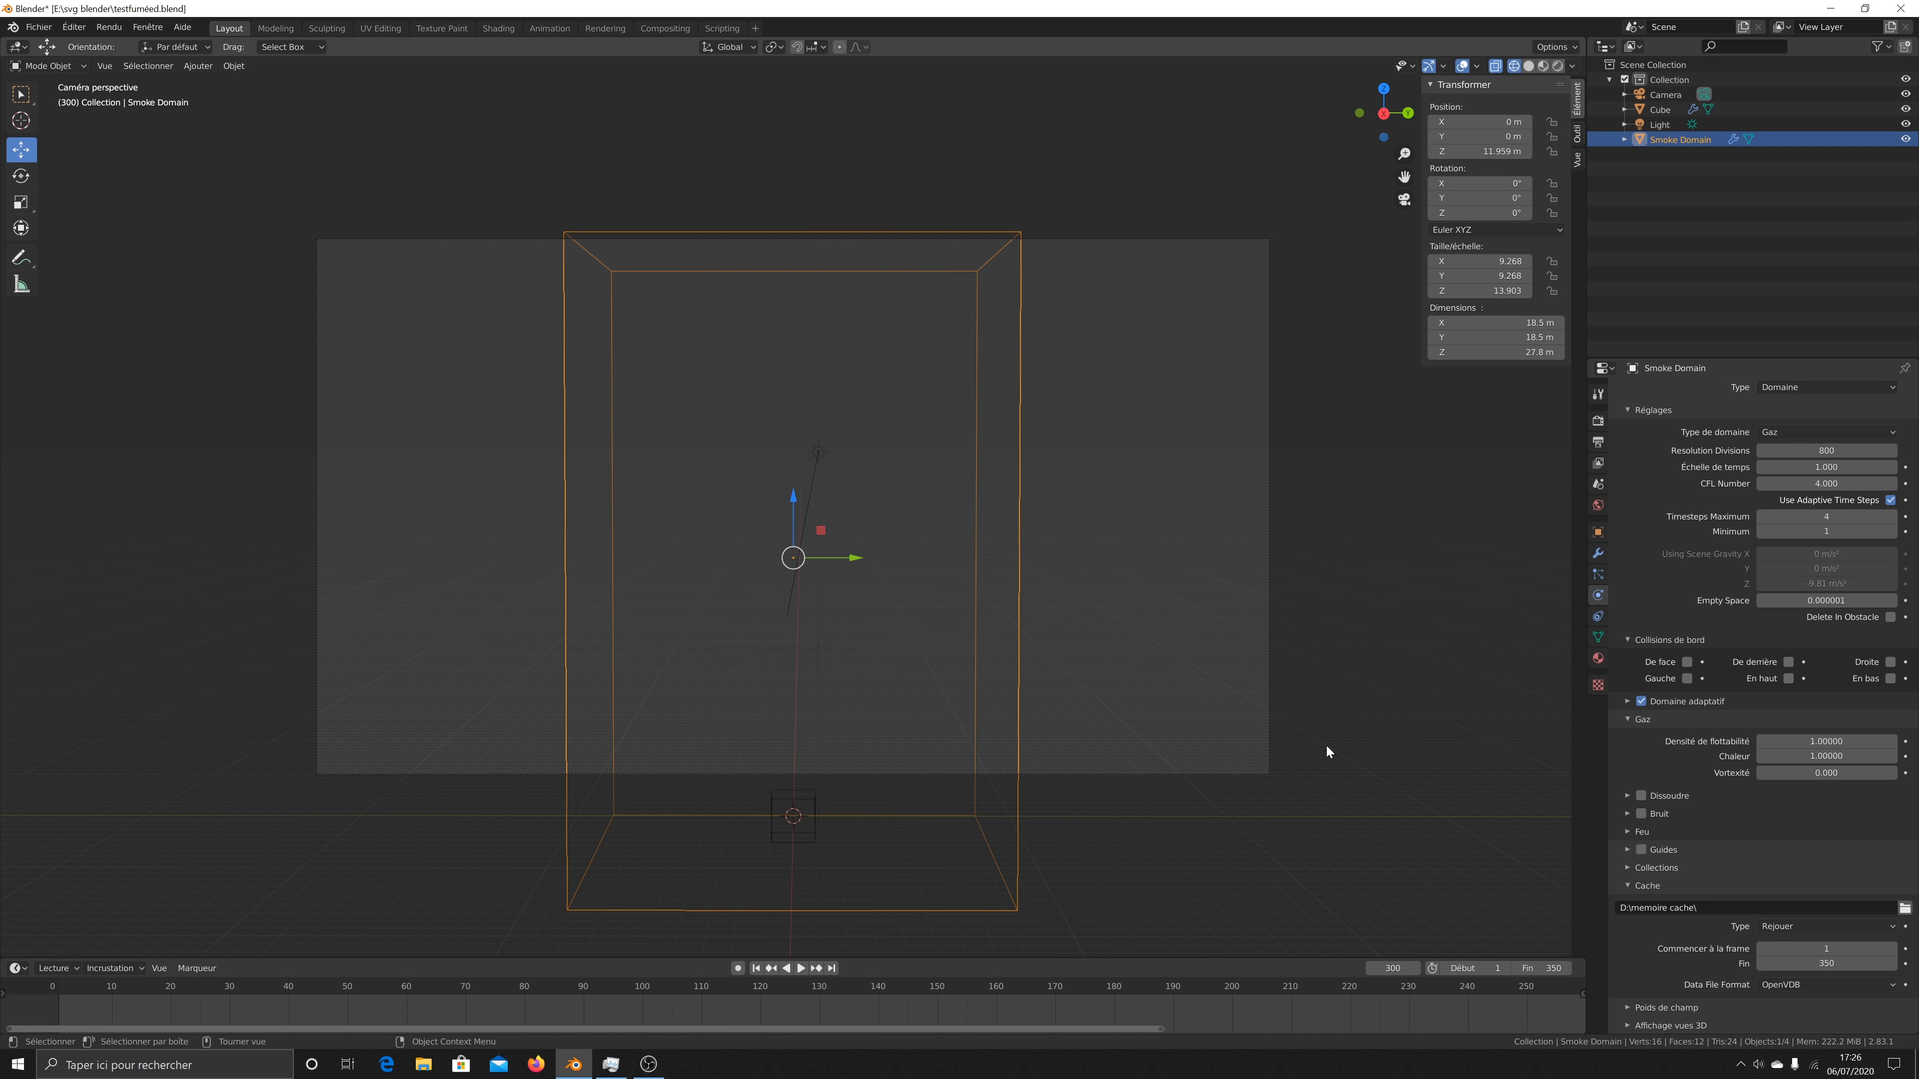